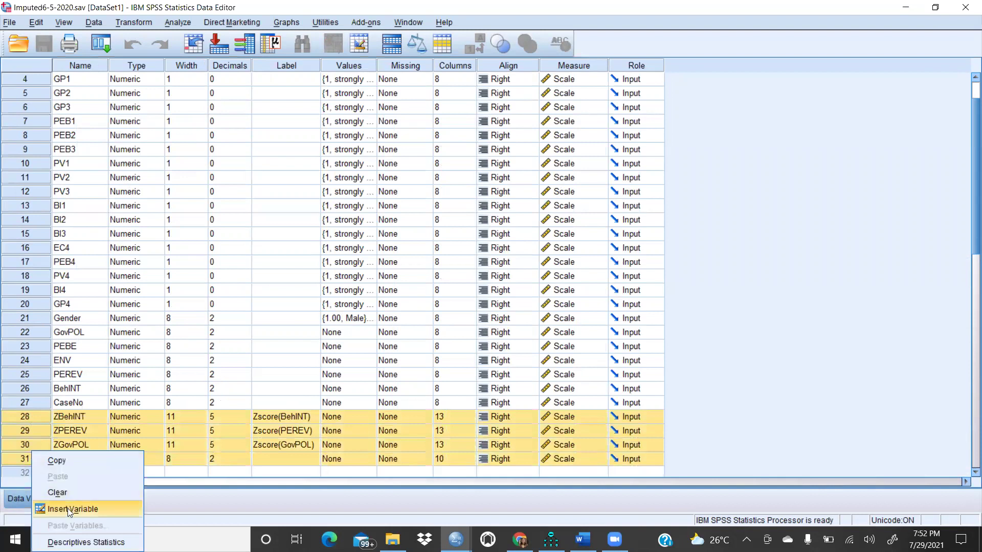
Clear the selected variables in rows 28 to 31, including ZBehINT, ZPEREV and ZGovPOL, and review the cases in Data View.
left_click(57, 492)
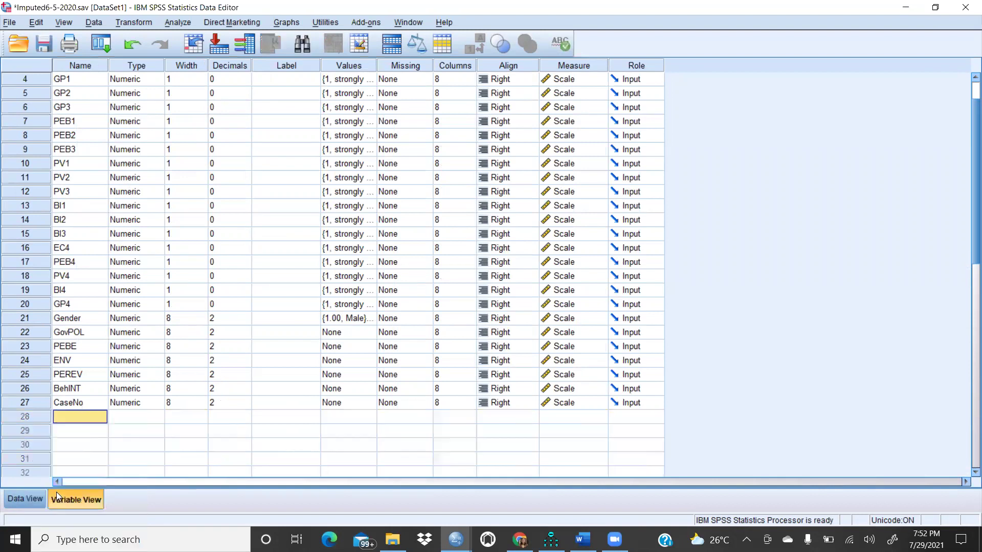
left_click(283, 321)
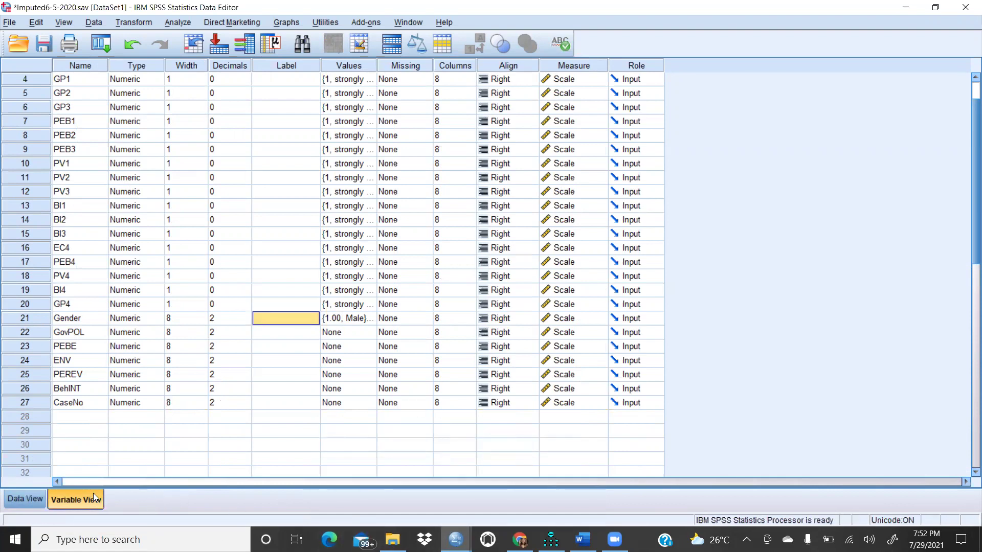
left_click(26, 499)
scroll(199, 303, "down", 19)
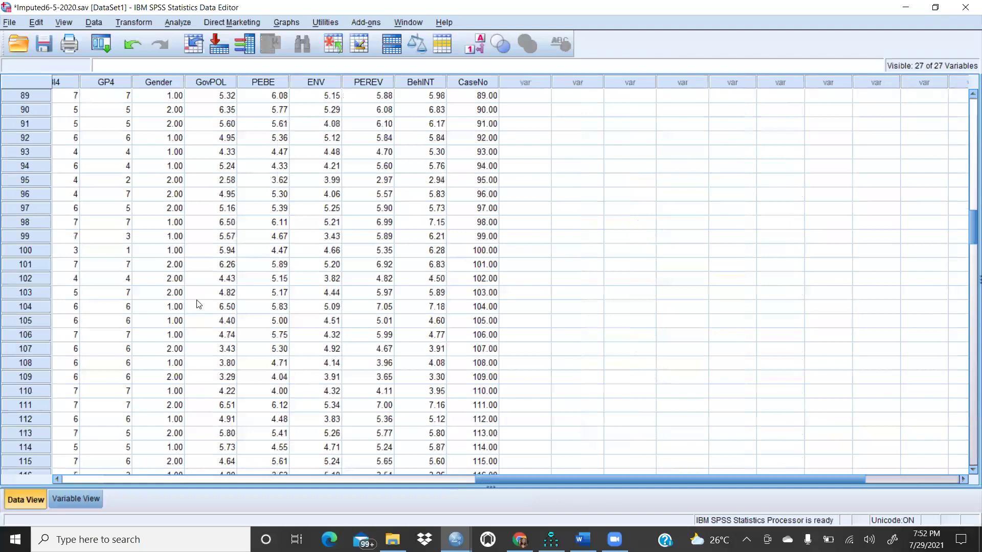
scroll(199, 304, "down", 20)
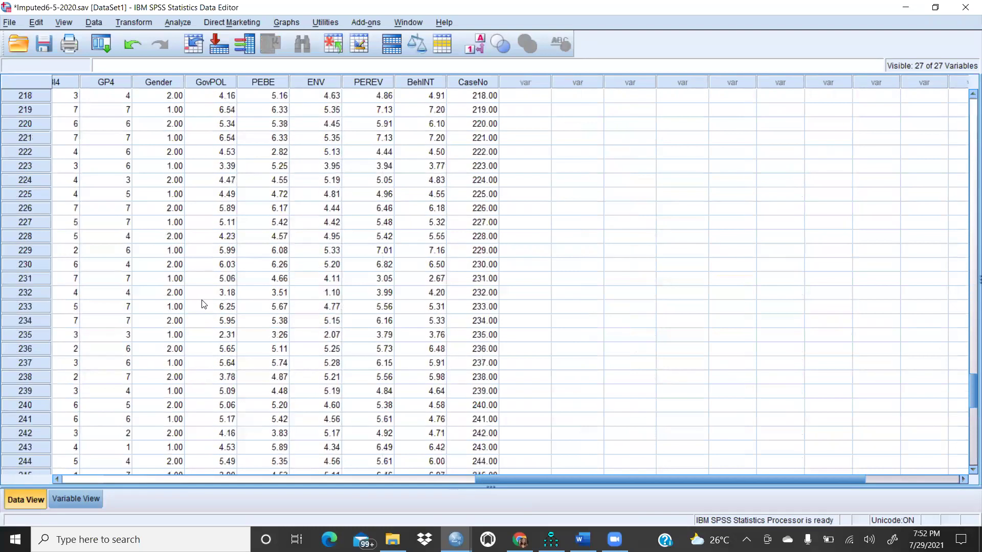
scroll(203, 304, "up", 20)
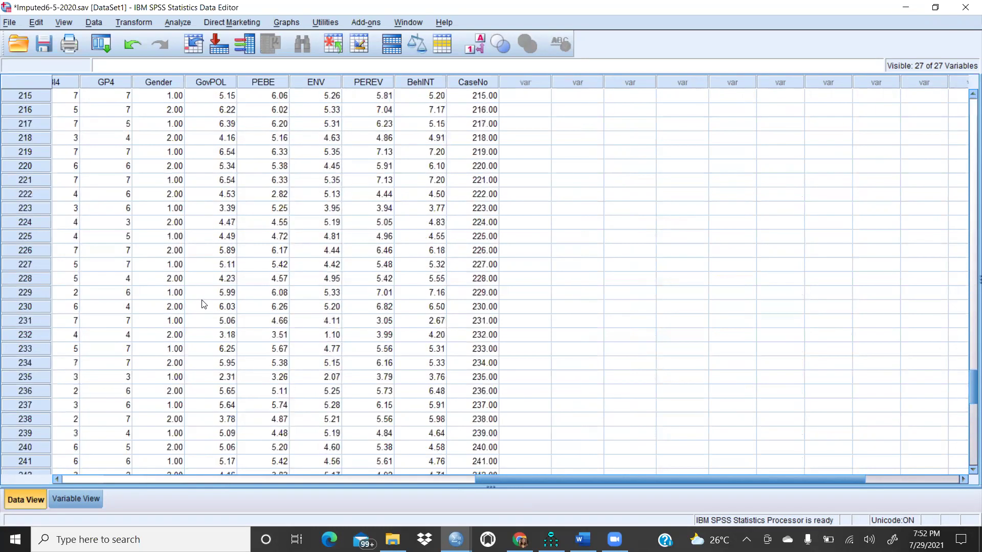
scroll(203, 303, "up", 20)
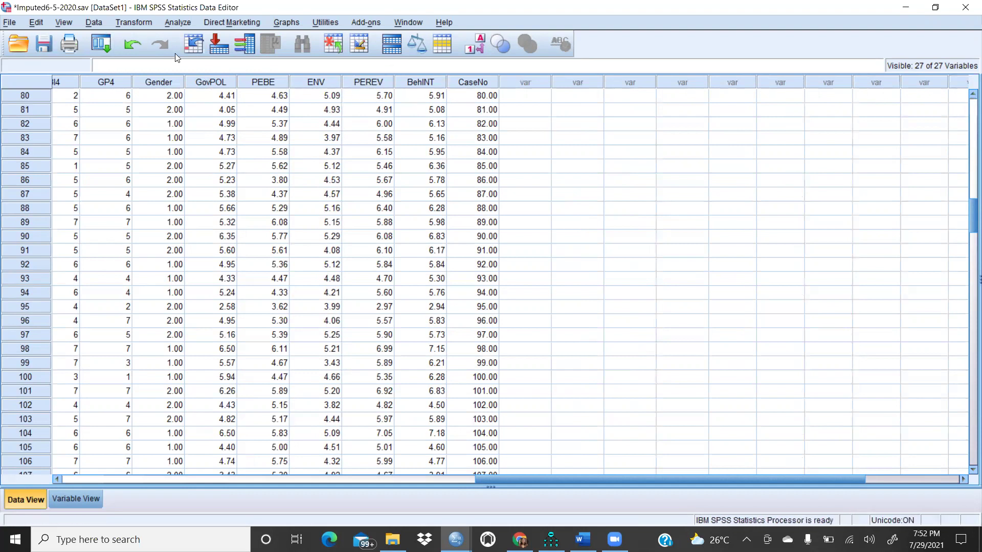
Open the Descriptives analysis and reset its settings.
left_click(179, 23)
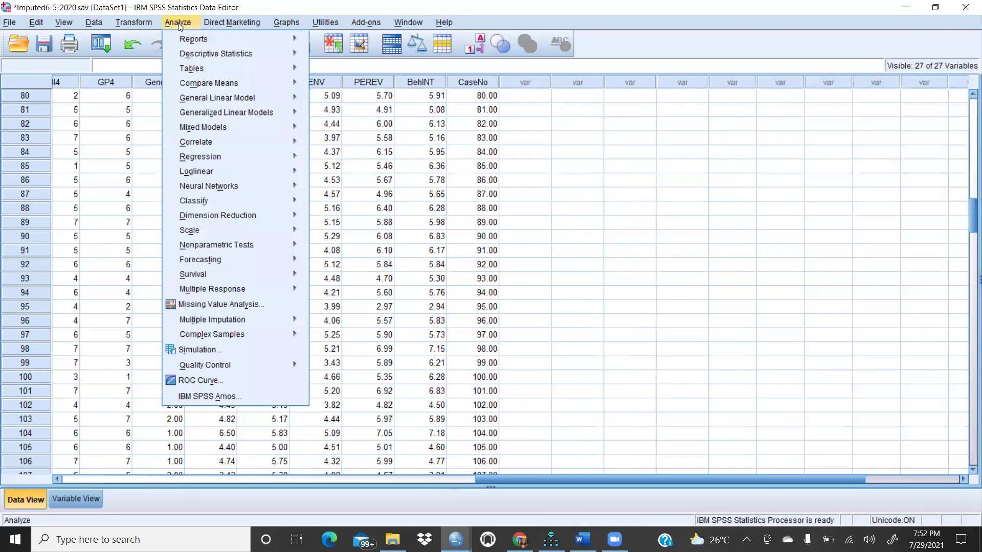
mouse_move(187, 59)
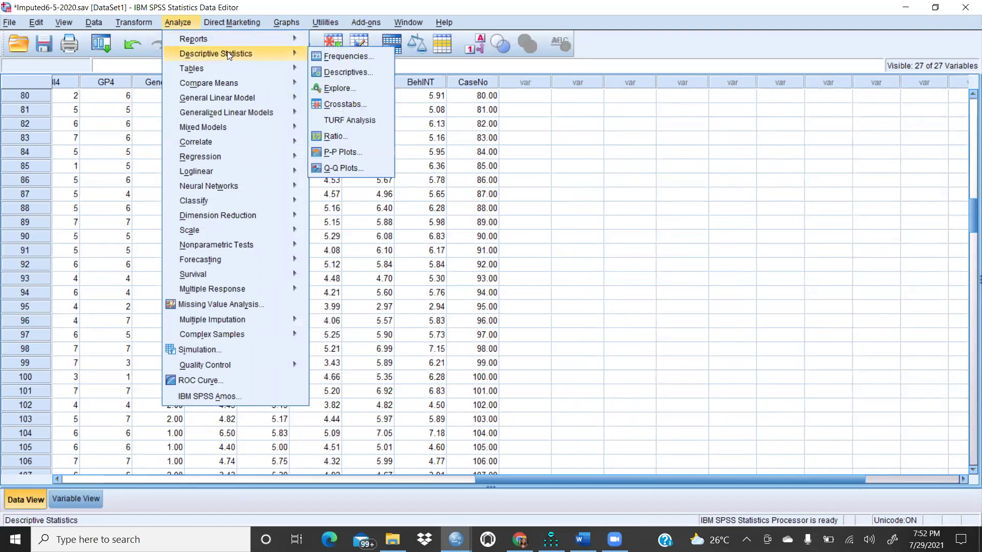
left_click(336, 74)
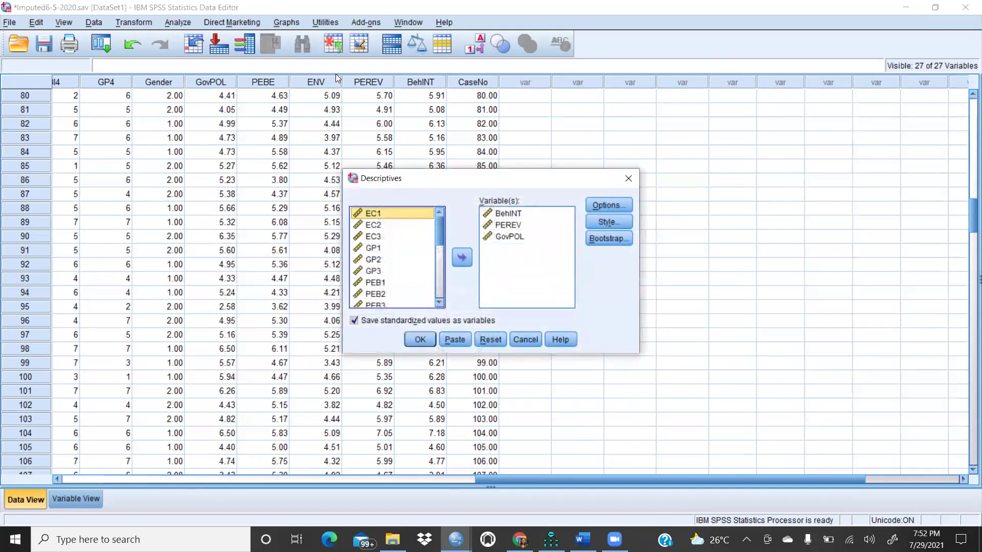
left_click(481, 343)
Add PEREV, BehINT and GovPOL as the variables for the descriptive analysis.
left_click_drag(437, 225, 433, 304)
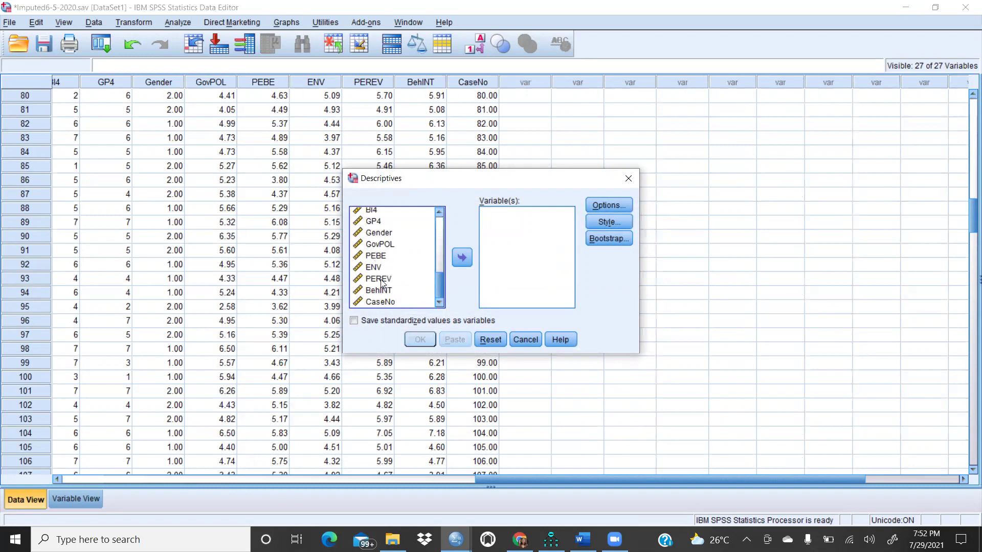
left_click(400, 278)
left_click(461, 258)
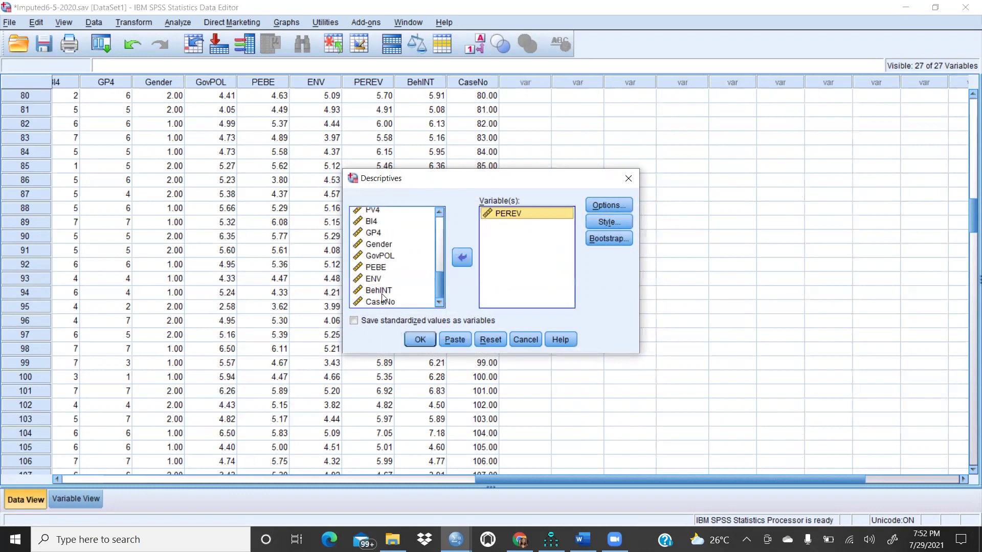
left_click(385, 291)
left_click(462, 257)
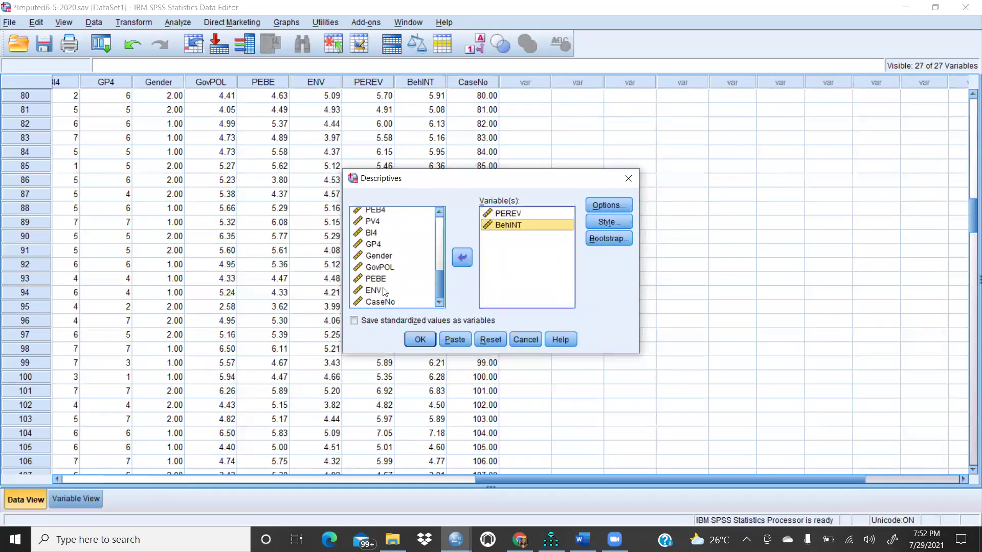
left_click(394, 268)
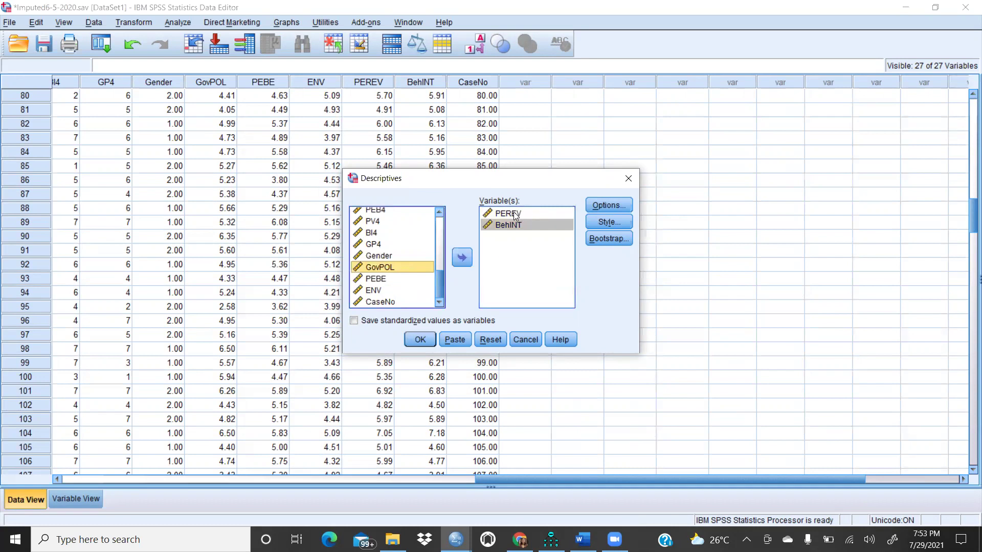
left_click(462, 260)
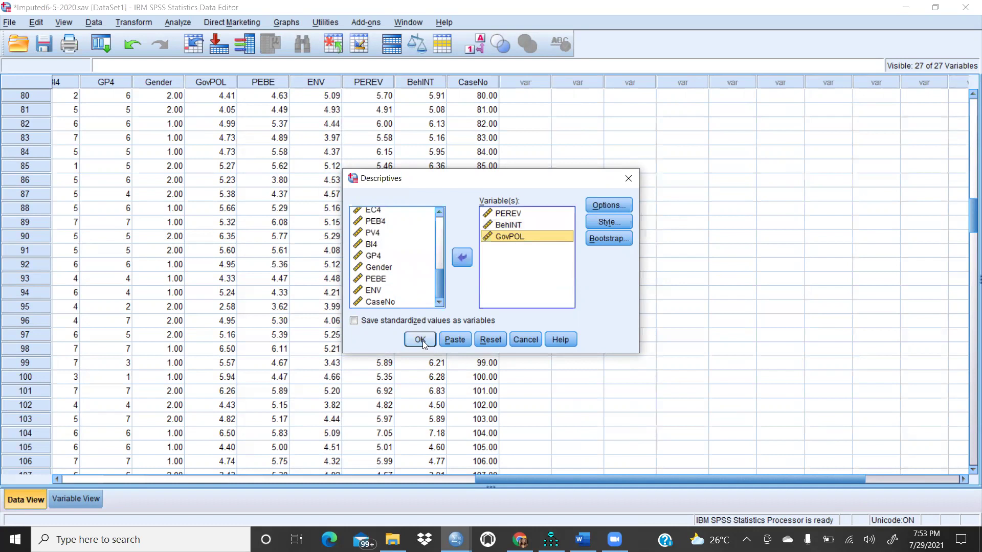
Run the descriptives with standardized values saved as variables, and return to the dataset window.
left_click(353, 321)
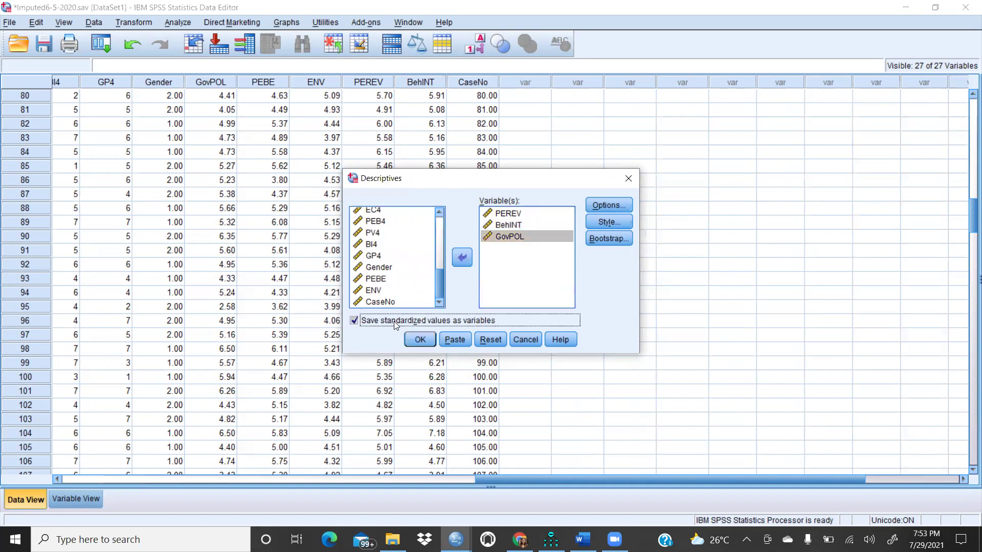
left_click(418, 341)
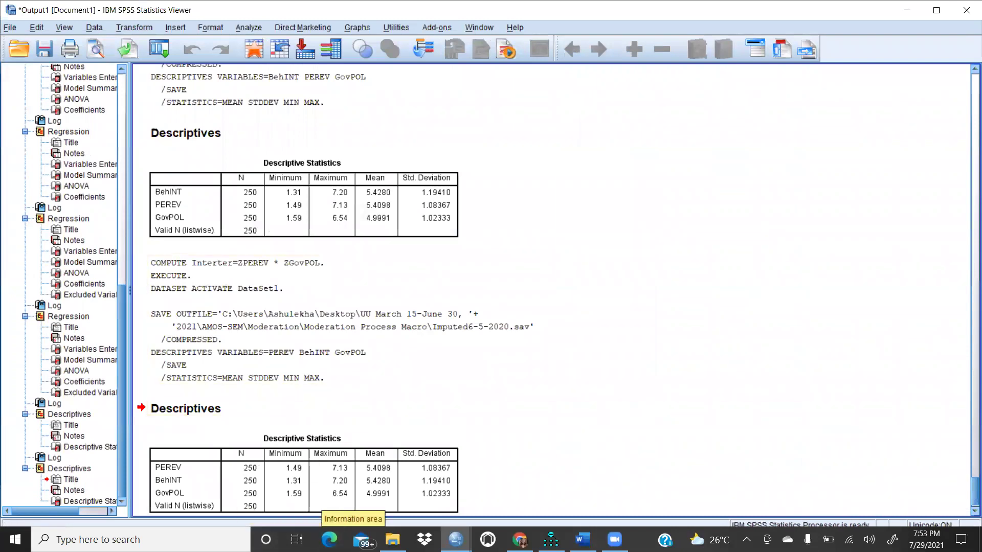
left_click(455, 539)
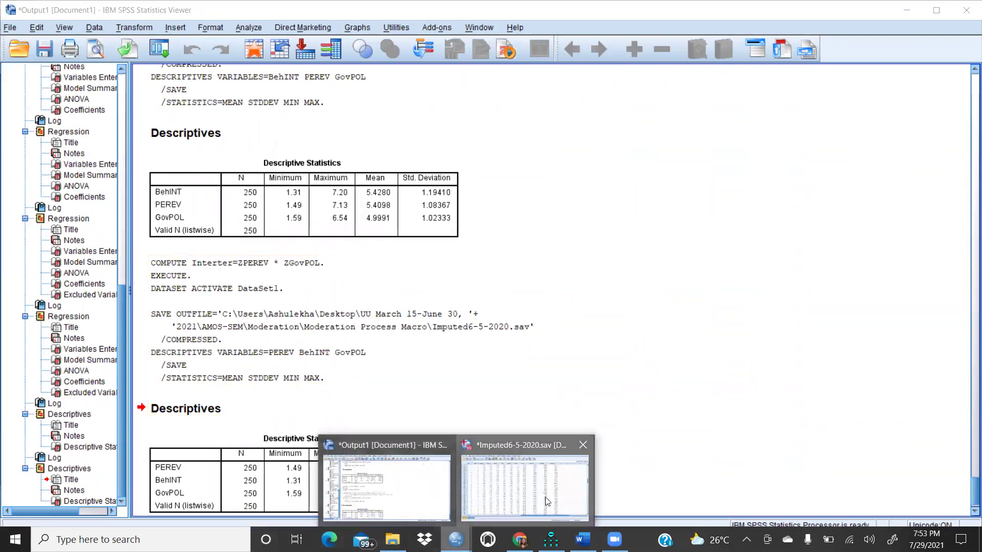
left_click(546, 496)
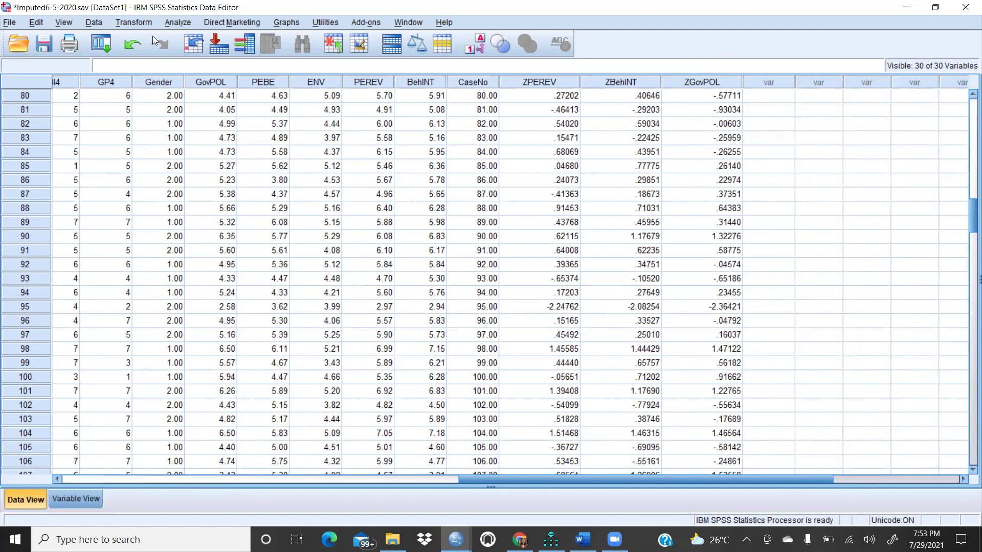
Open Compute Variable, clear the old numeric expression and name the target variable Interteraction.
left_click(169, 22)
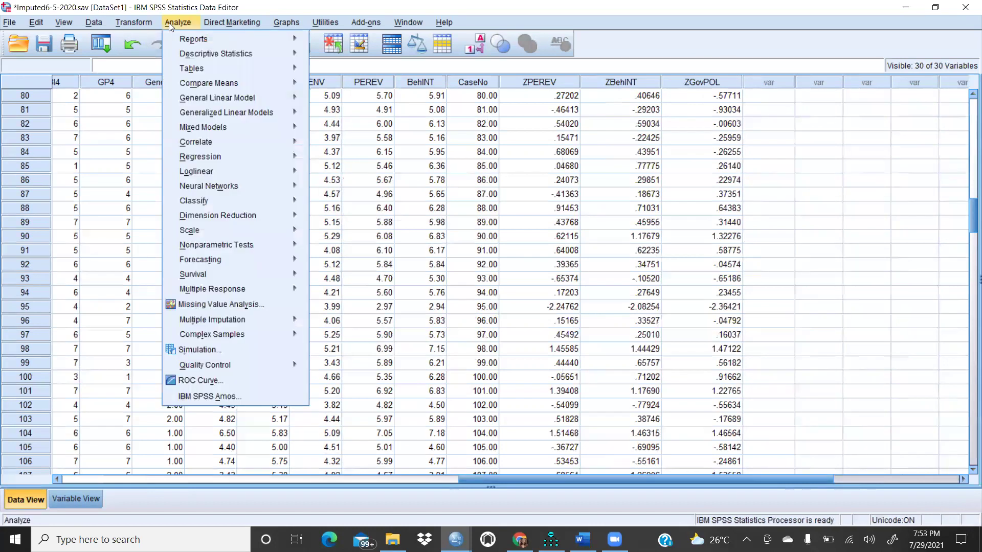
mouse_move(143, 23)
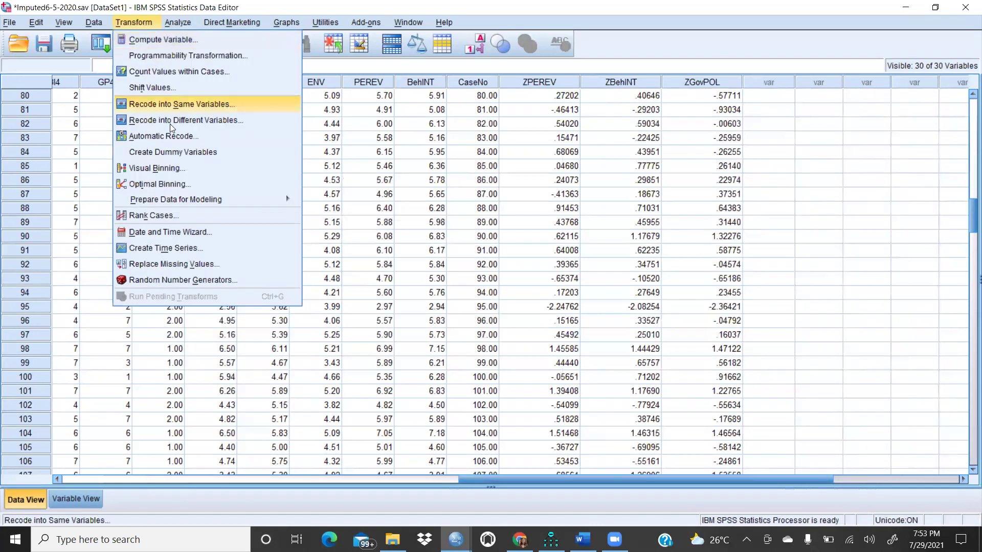
left_click(133, 41)
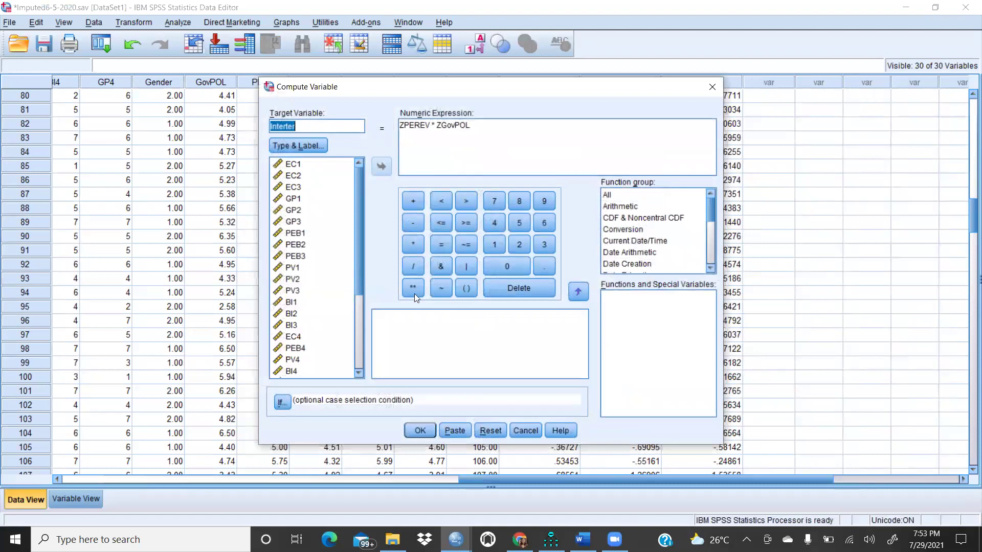
left_click_drag(471, 130, 397, 126)
key("Delete")
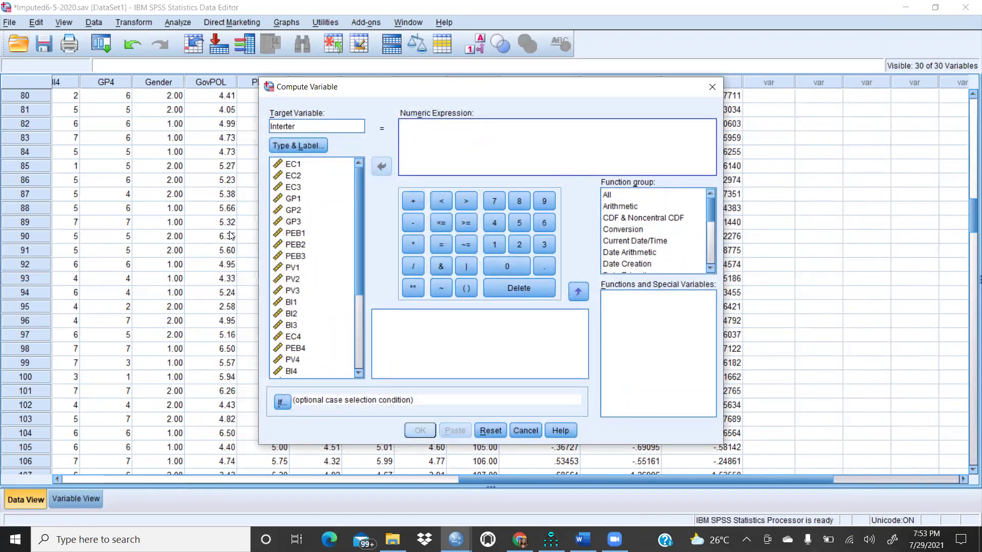
left_click(306, 124)
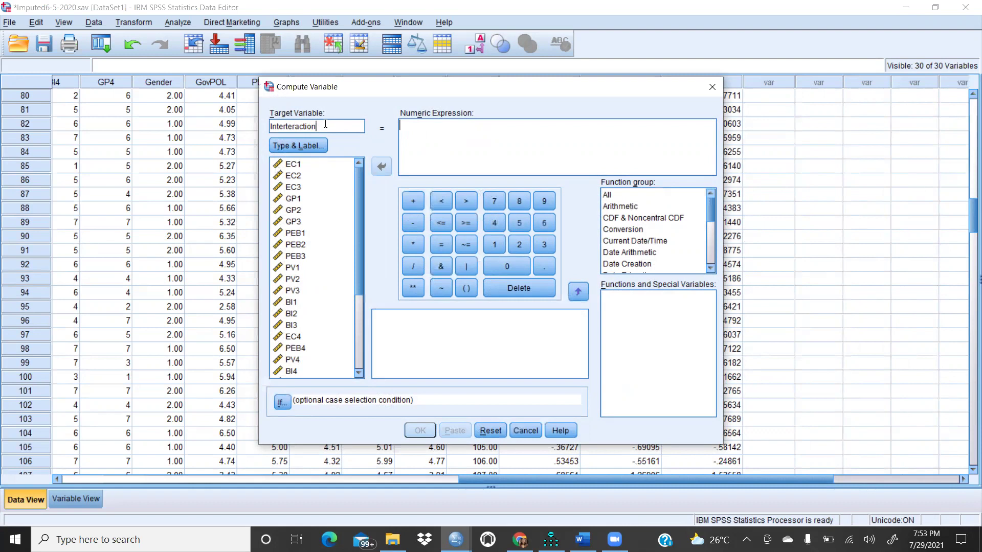
Begin the numeric expression with the PEREV z-score variable ZPEREV followed by a multiplication sign.
left_click_drag(356, 265, 356, 360)
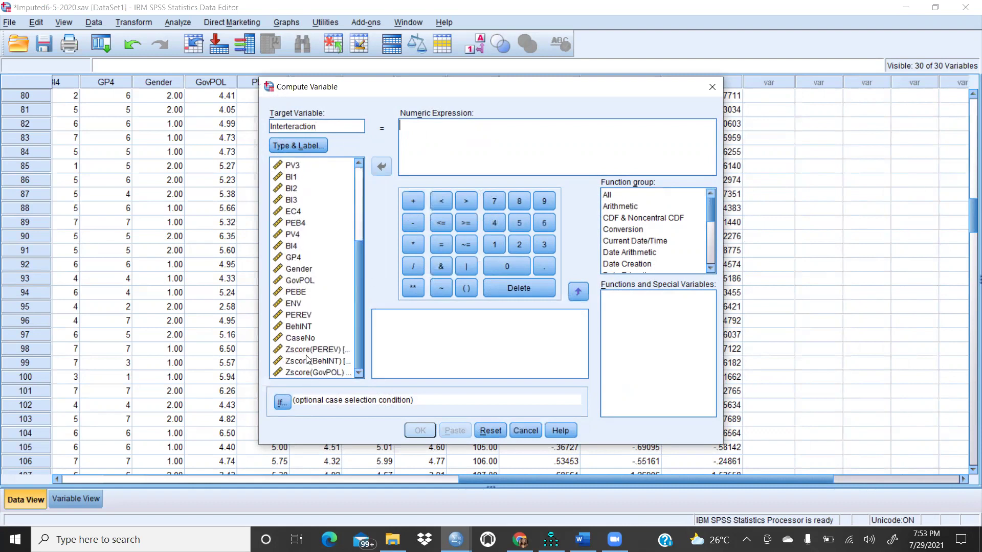
left_click(295, 352)
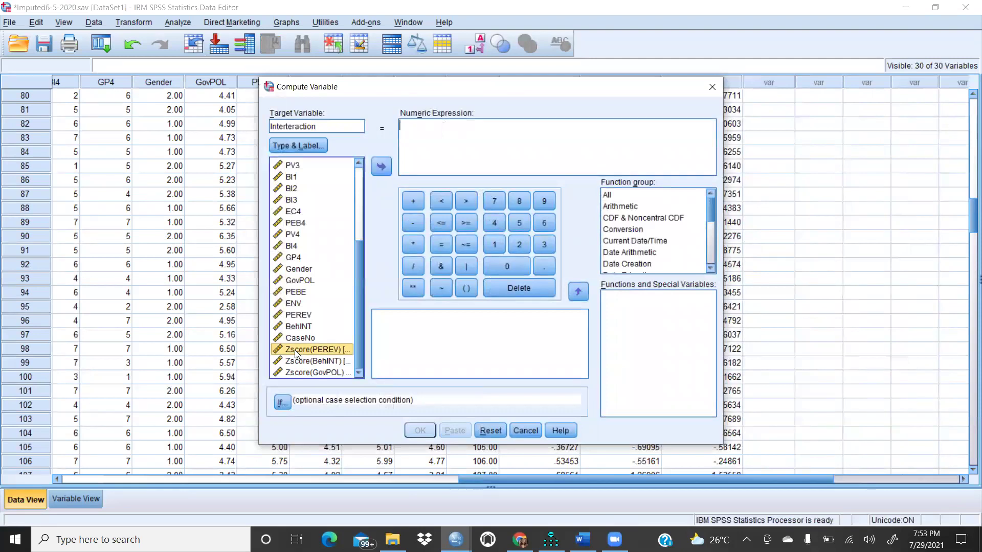
left_click(383, 167)
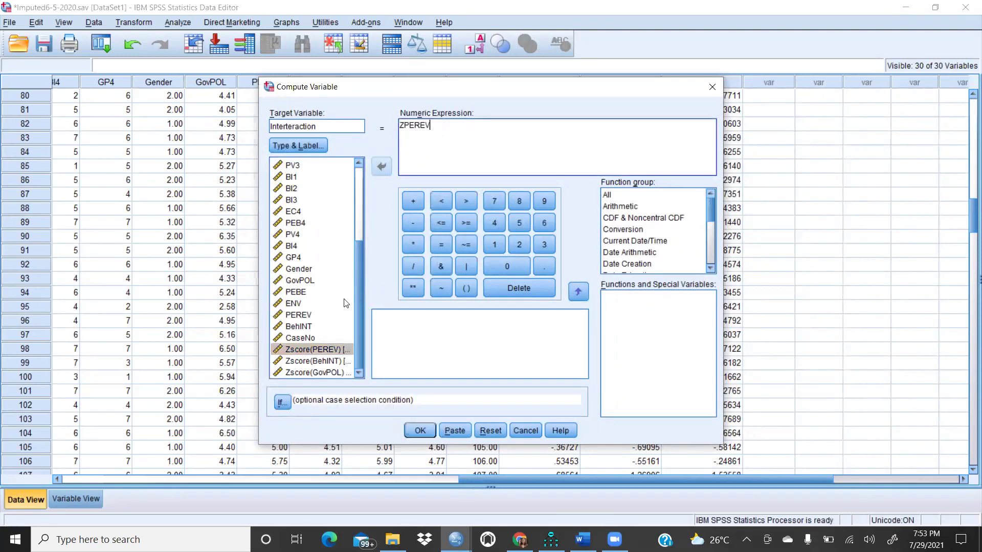
left_click(412, 244)
left_click(316, 373)
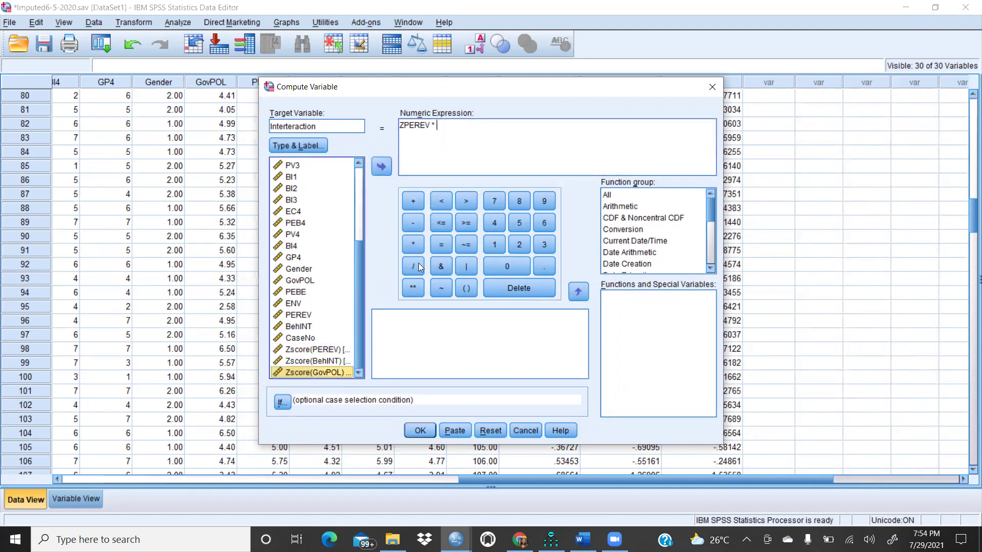
left_click(410, 244)
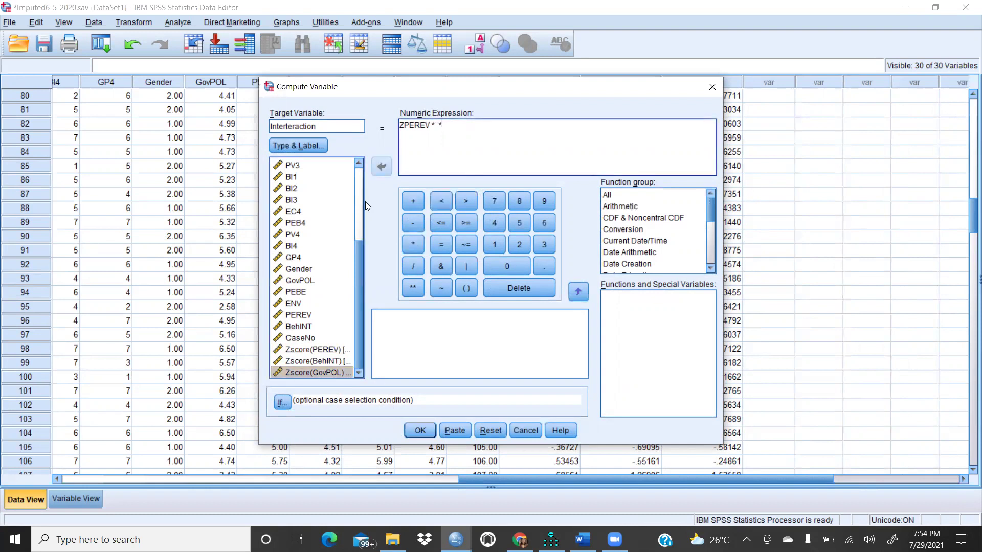
left_click(320, 372)
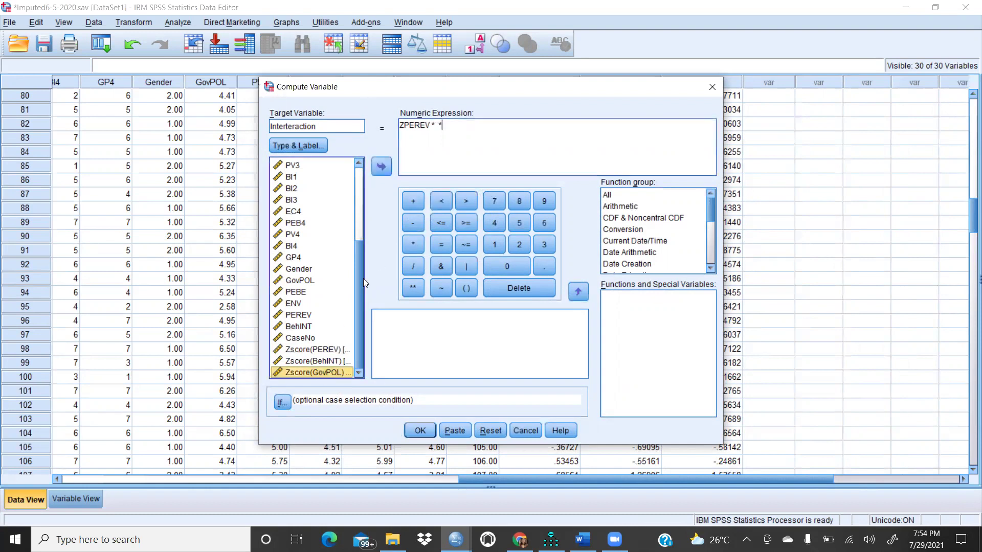
left_click(382, 167)
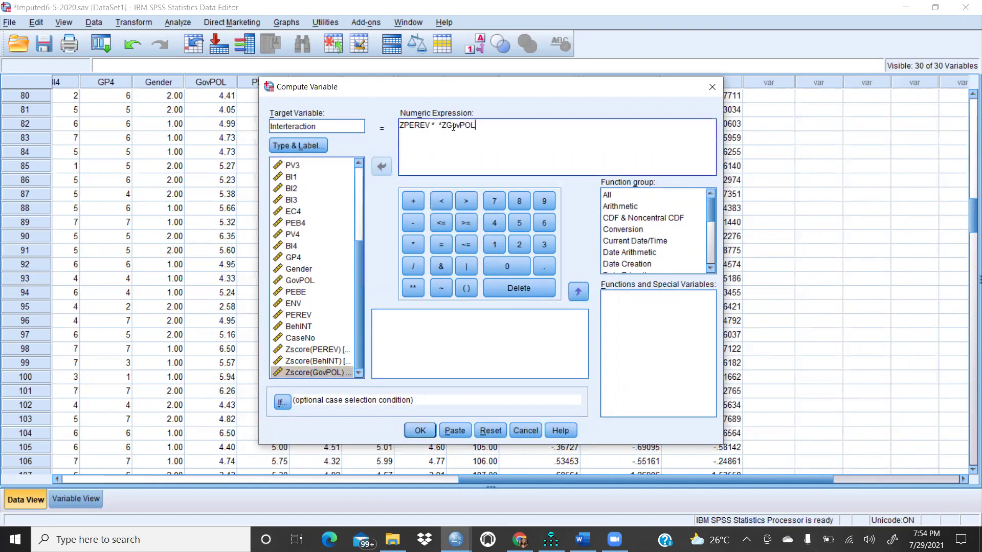
key("BackSpace")
key("BackSpace")
key("BackSpace")
key("BackSpace")
key("BackSpace")
key("BackSpace")
key("BackSpace")
key("BackSpace")
Complete the expression as ZPEREV * ZGovPOL, compute the variable and return to the dataset window.
left_click(292, 375)
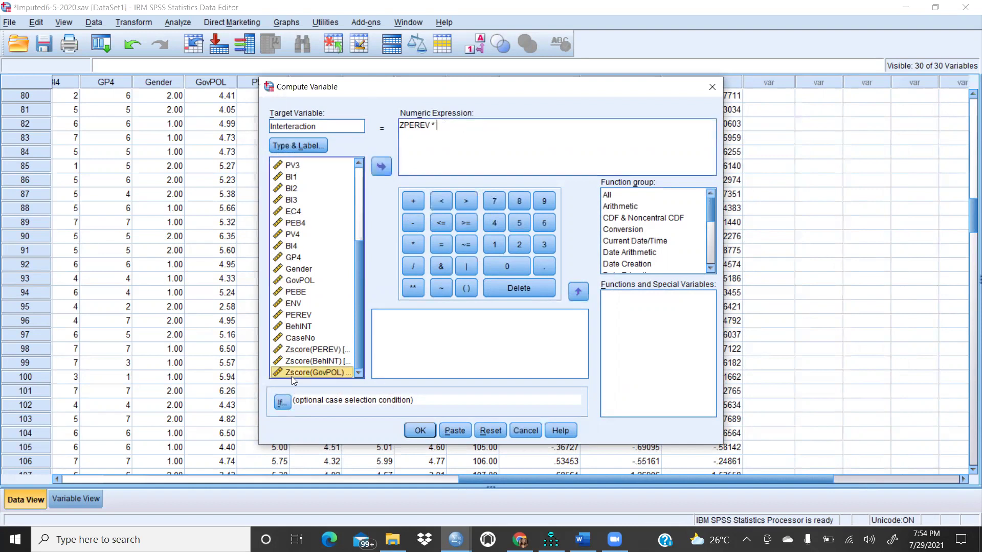
left_click(382, 169)
left_click(420, 432)
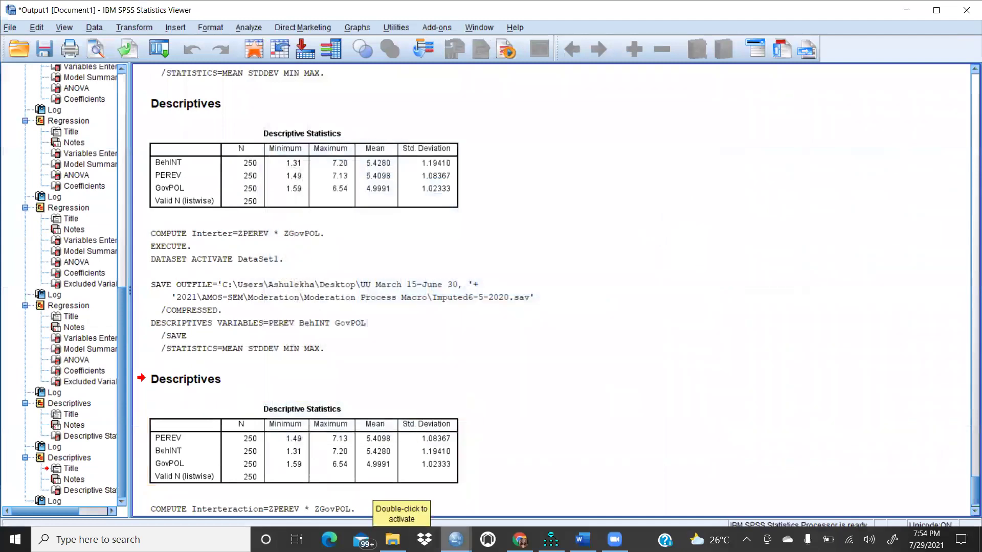
mouse_move(455, 540)
left_click(522, 472)
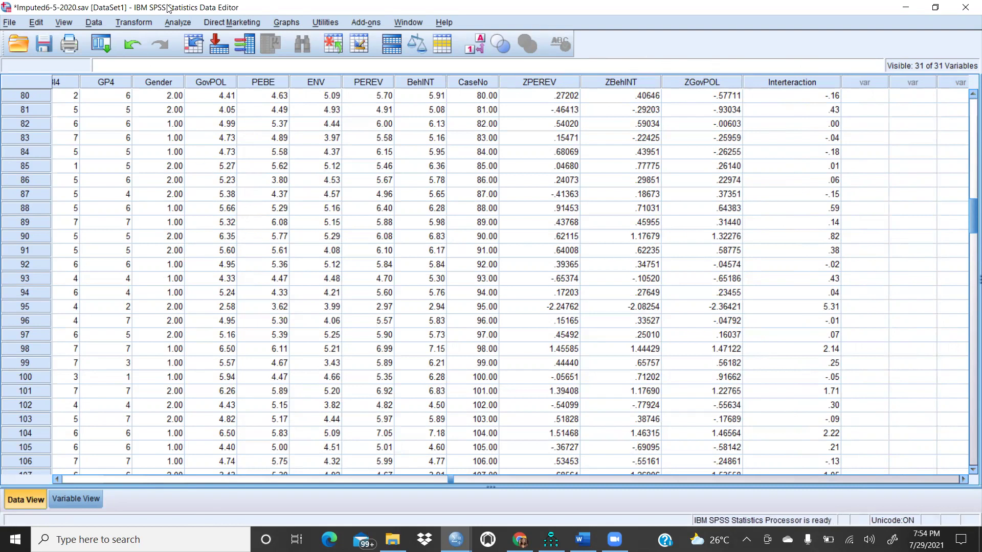
Reset the Linear Regression dialog to clear its previous variable selection, and close it without running.
left_click(173, 23)
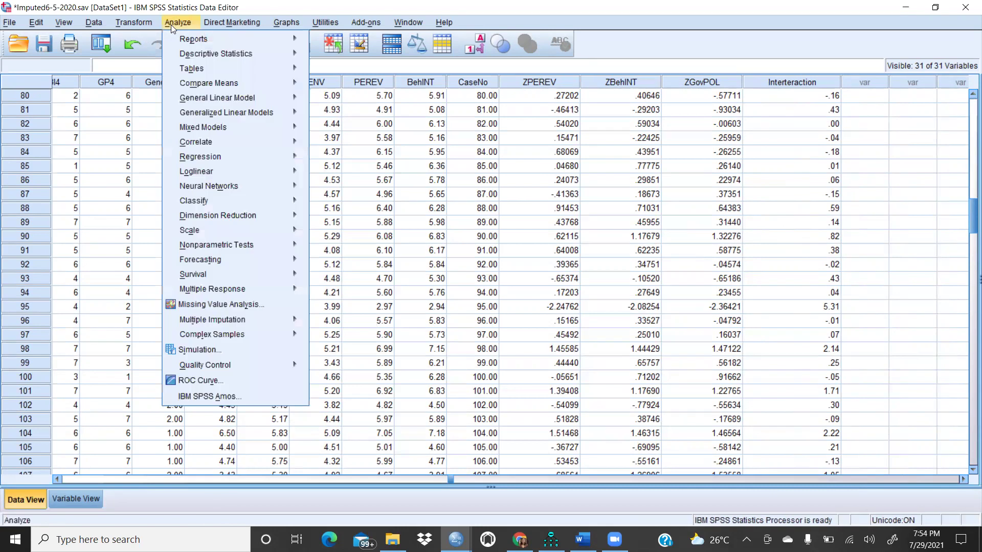
mouse_move(188, 162)
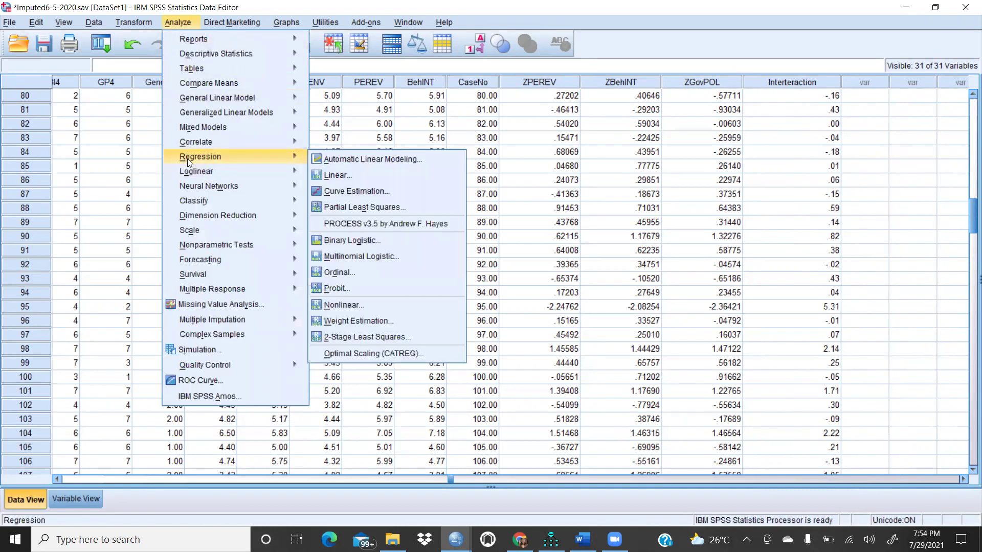
left_click(327, 176)
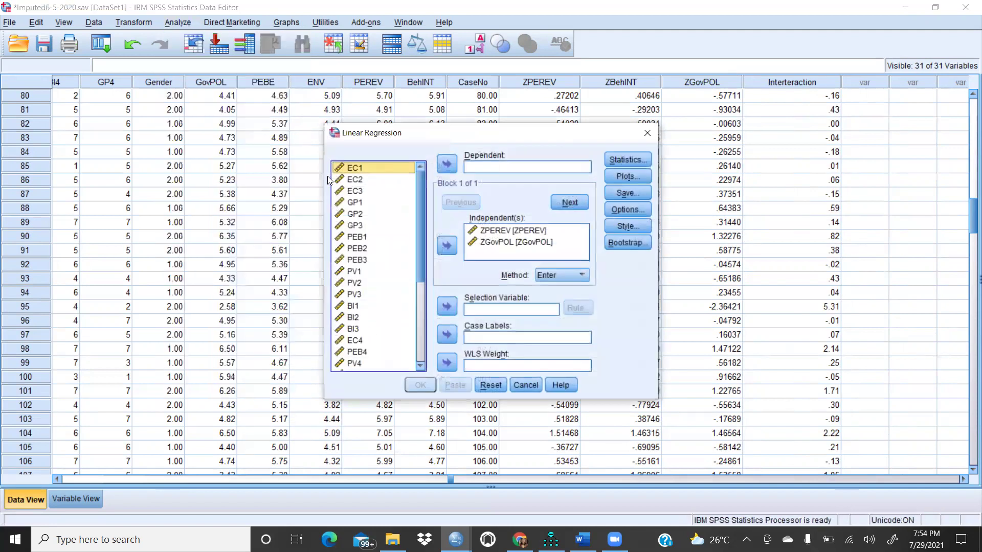
left_click(504, 385)
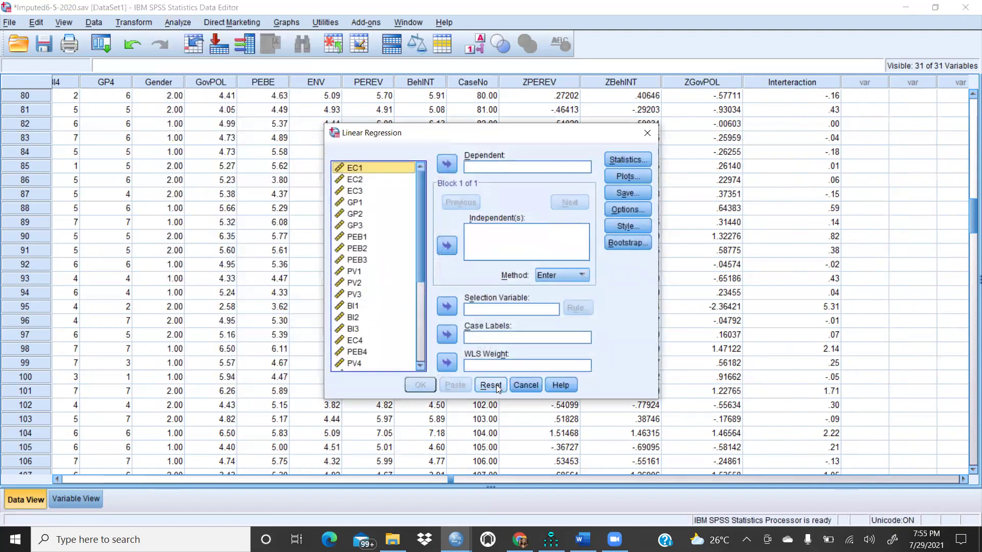
left_click_drag(419, 189, 419, 326)
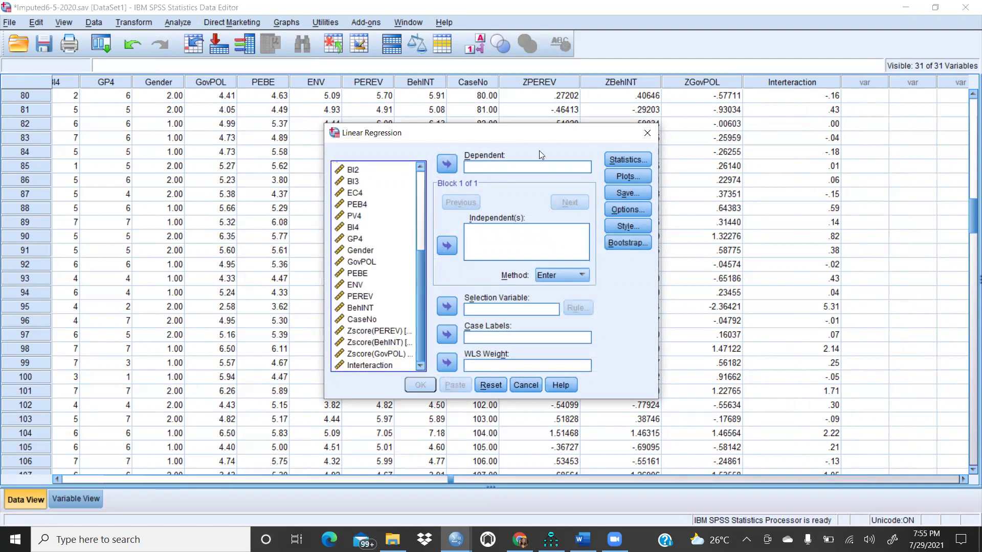
left_click(647, 133)
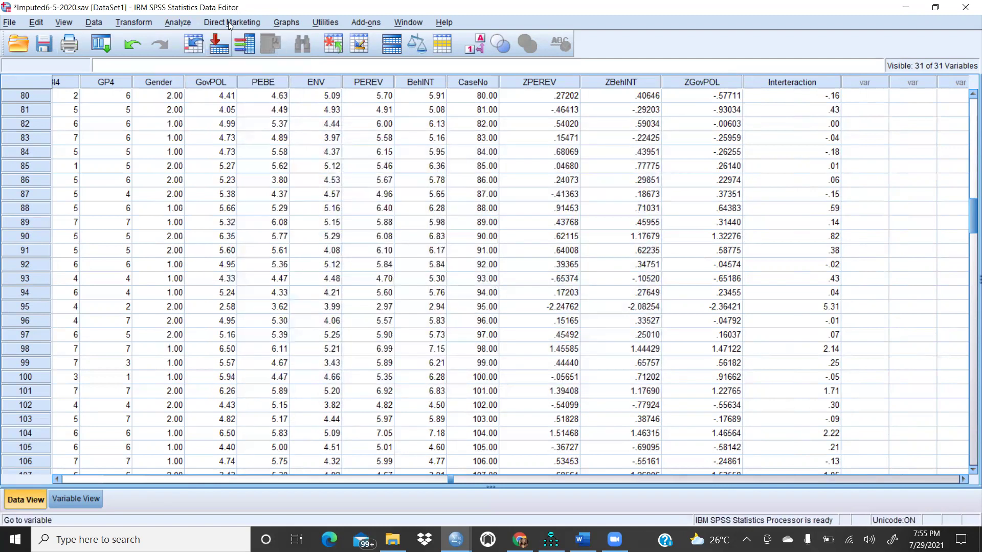
Run two-tailed Pearson bivariate correlations among Zscore(PEREV), Zscore(BehINT) and Zscore(GovPOL).
left_click(178, 22)
mouse_move(203, 138)
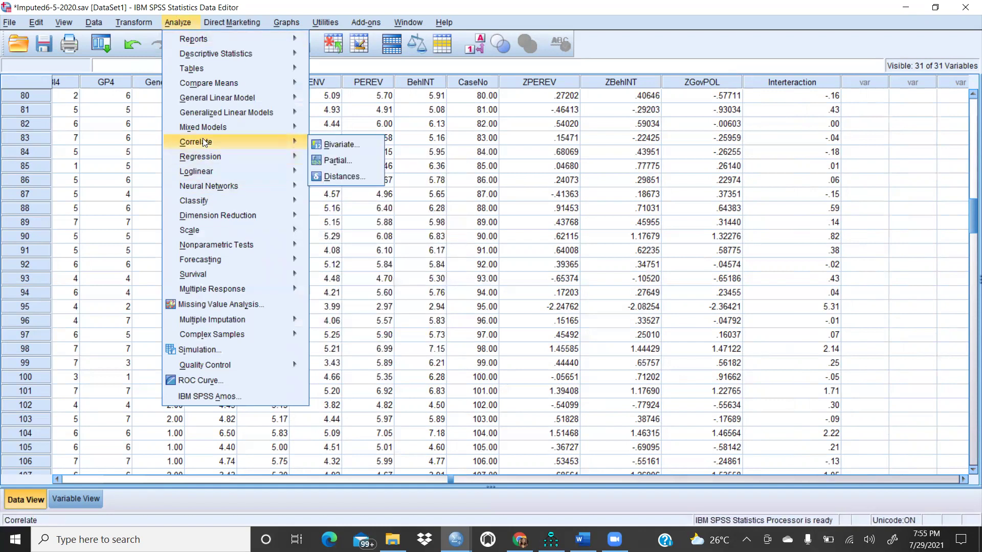
left_click(335, 141)
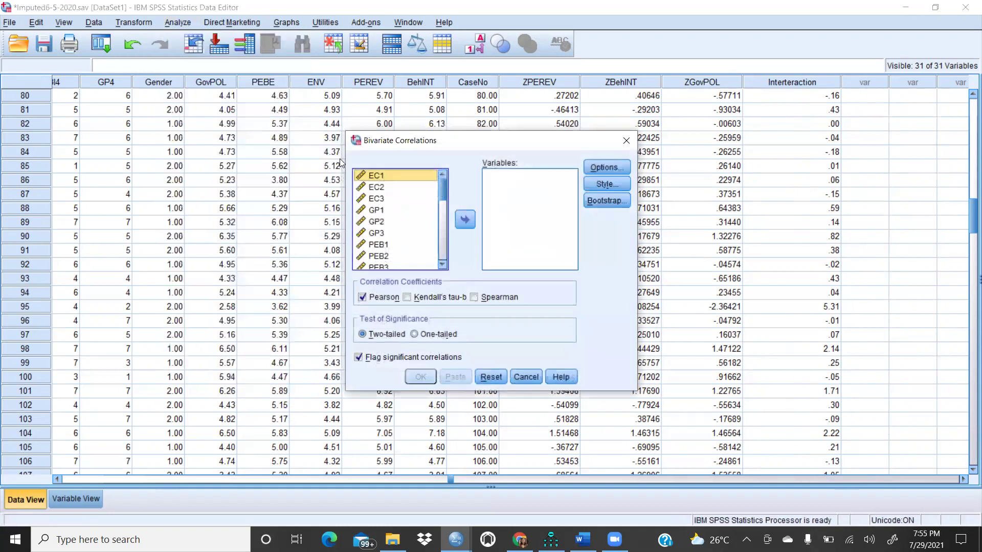
left_click_drag(443, 194, 443, 266)
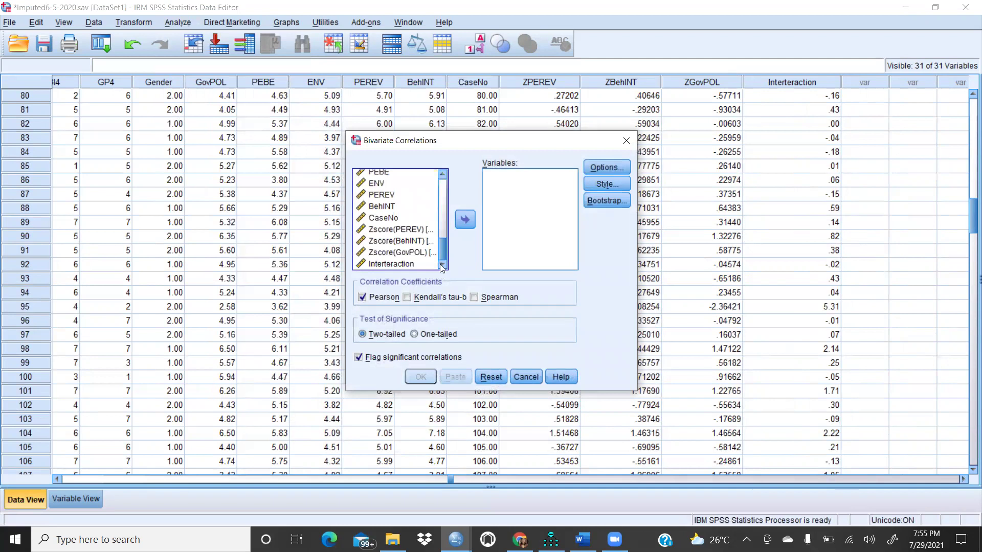
left_click(398, 232)
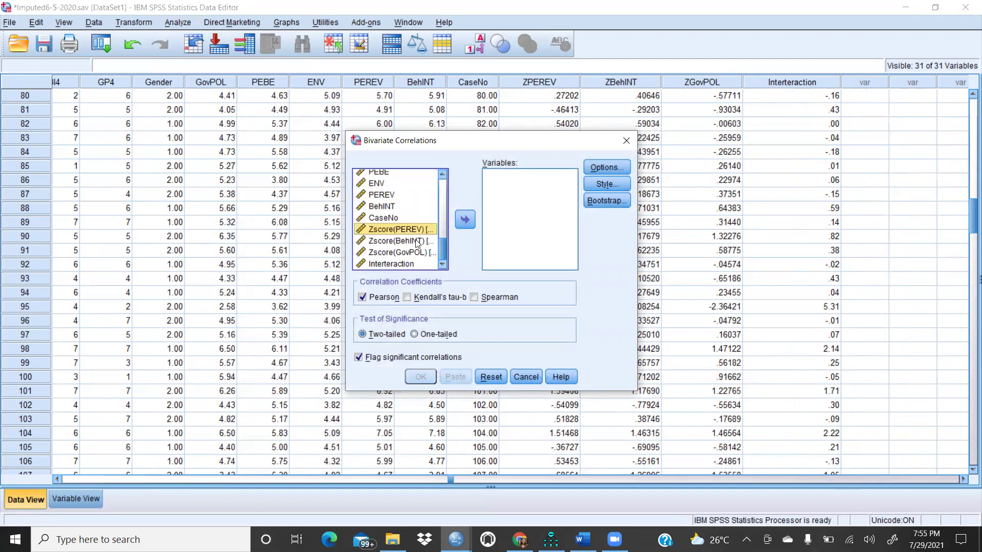
left_click(416, 242, "shift")
left_click(415, 253, "shift")
left_click(462, 220)
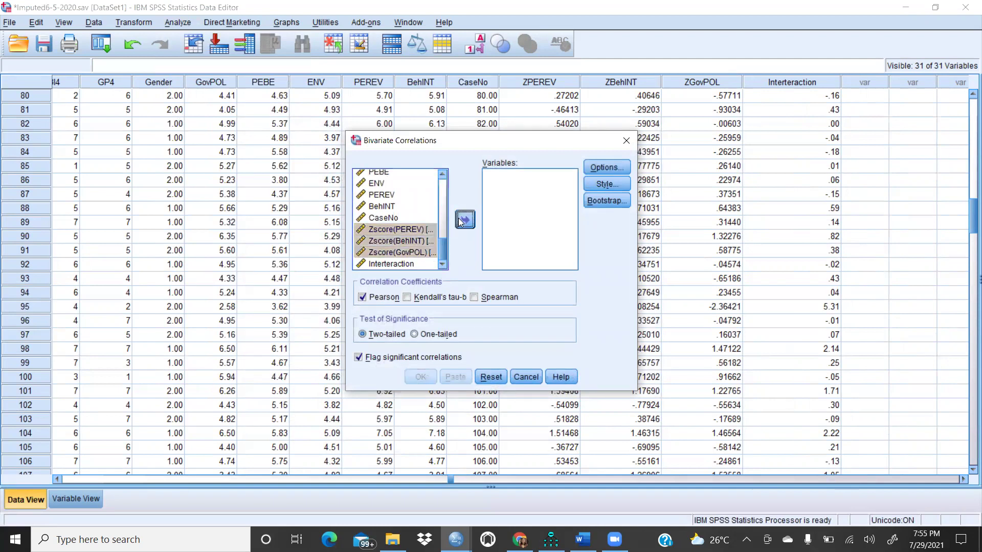
left_click(421, 376)
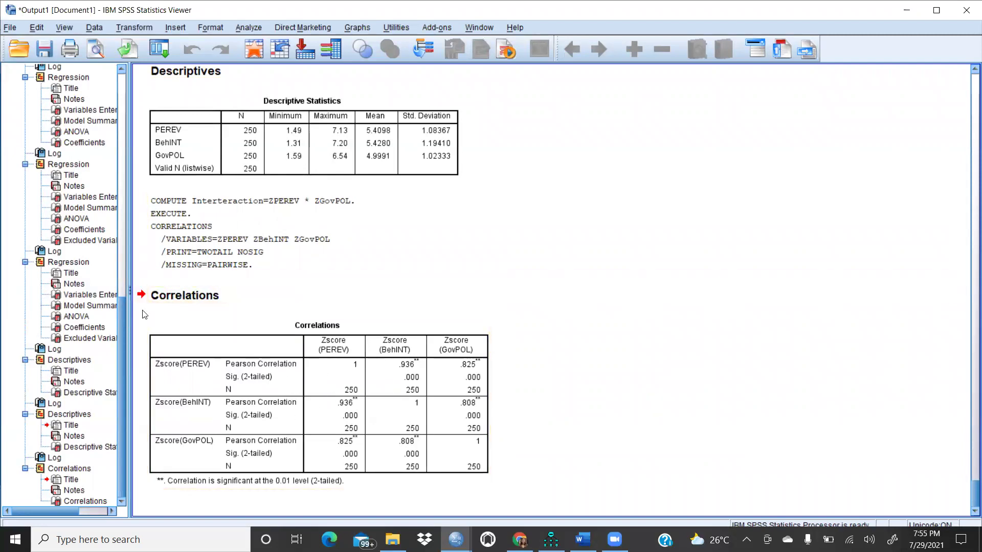
Start a linear regression and assign Zscore(BehINT) as the dependent variable.
left_click(239, 28)
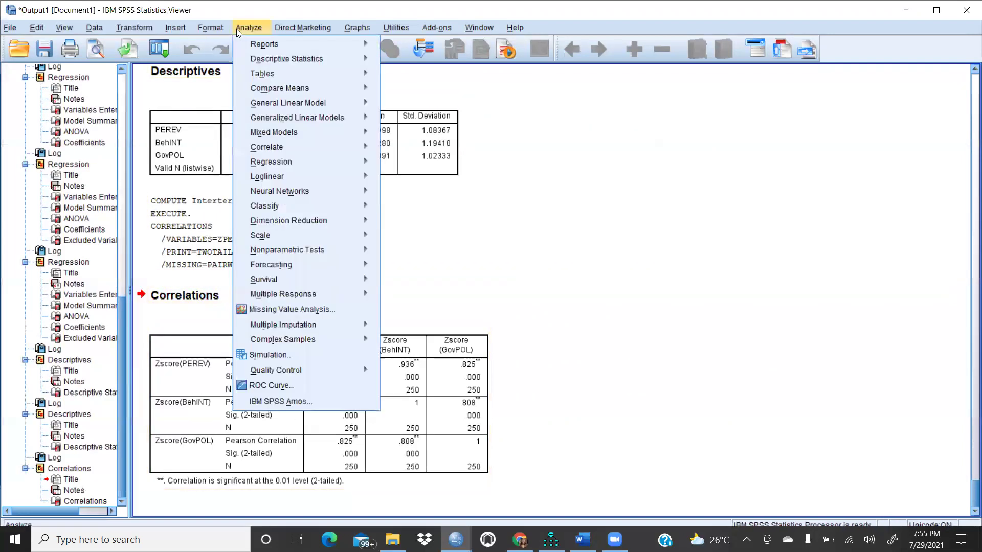
mouse_move(277, 162)
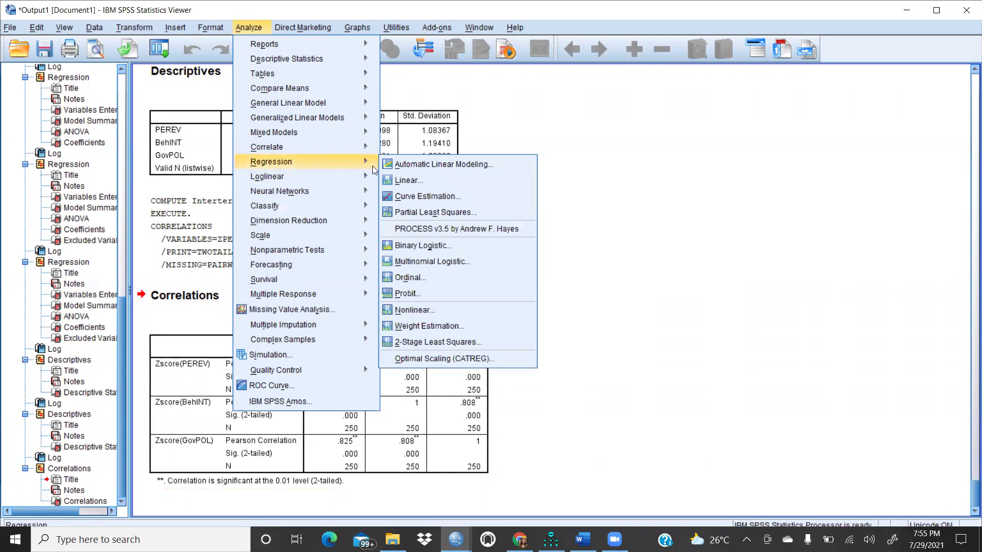
left_click(407, 181)
left_click_drag(422, 270, 420, 359)
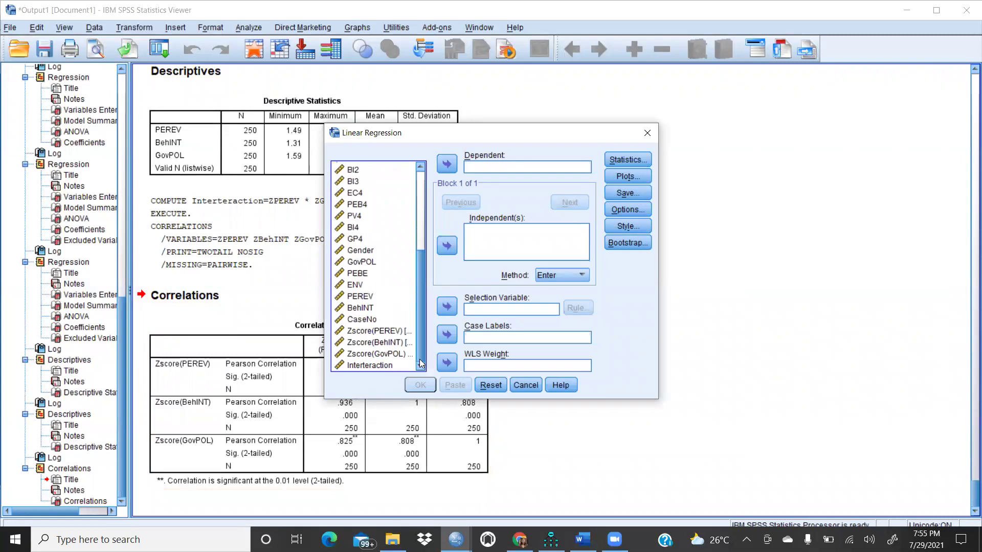
left_click(391, 342)
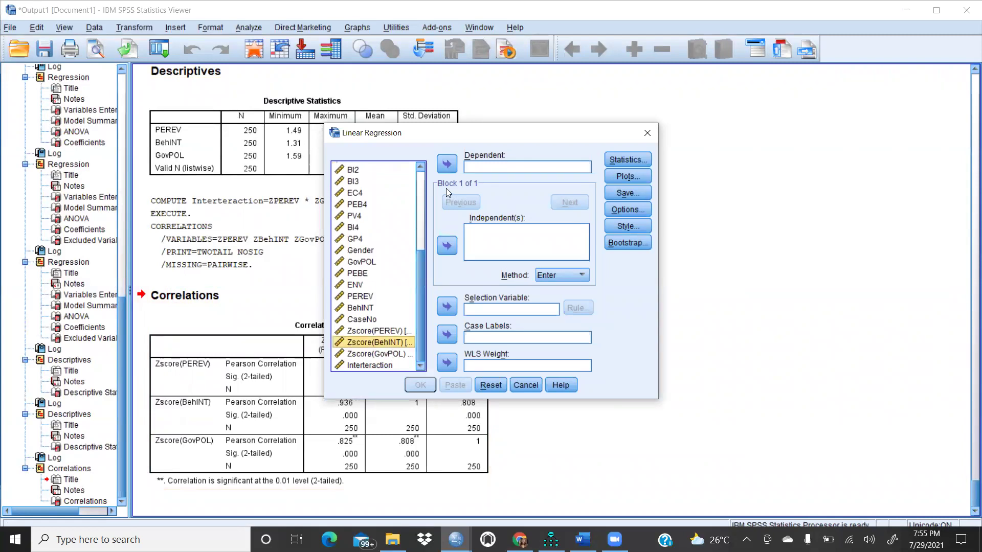
left_click(447, 164)
Enter Zscore(PEREV) as the only independent variable, run the regression and review its model summary and coefficients tables.
left_click(379, 343)
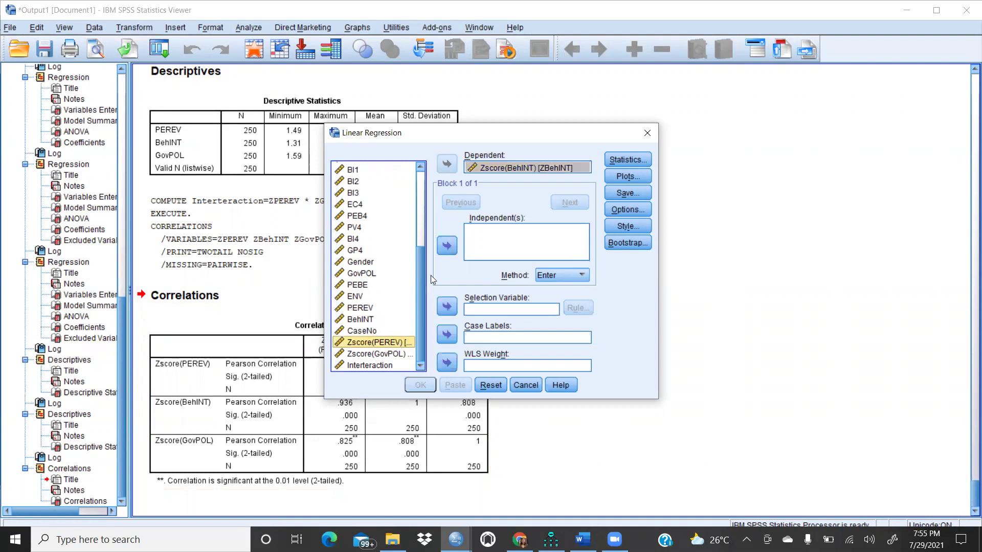
left_click(446, 246)
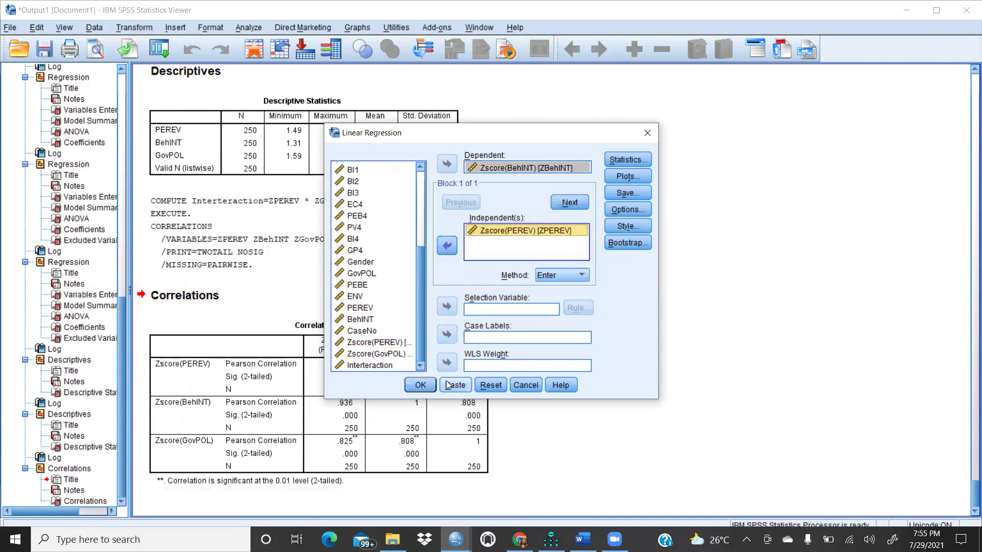
left_click(429, 386)
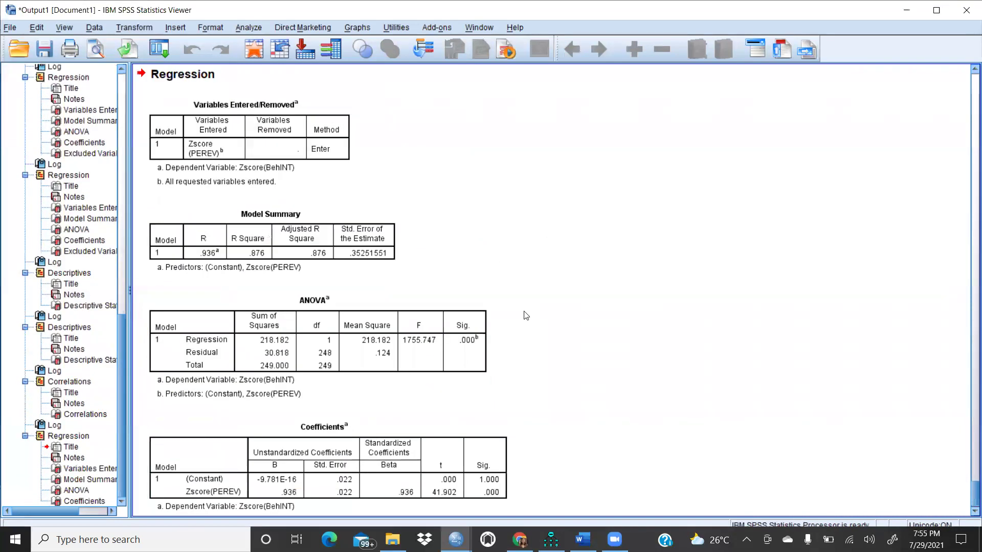
scroll(527, 314, "down", 1)
left_click(401, 352)
left_click(206, 236)
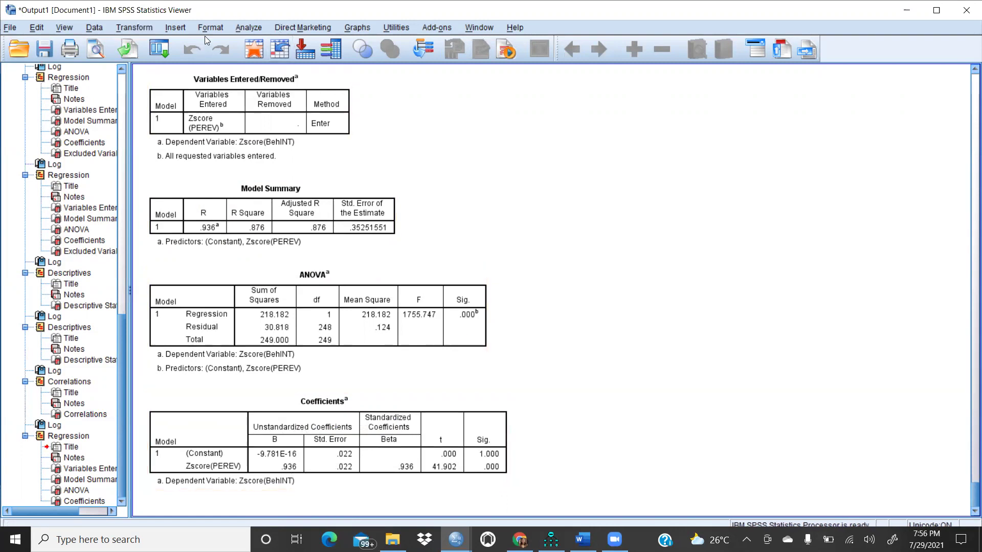
Rerun the linear regression with Zscore(GovPOL) added as a second independent variable, and compare its coefficients with the previous model's.
left_click(249, 28)
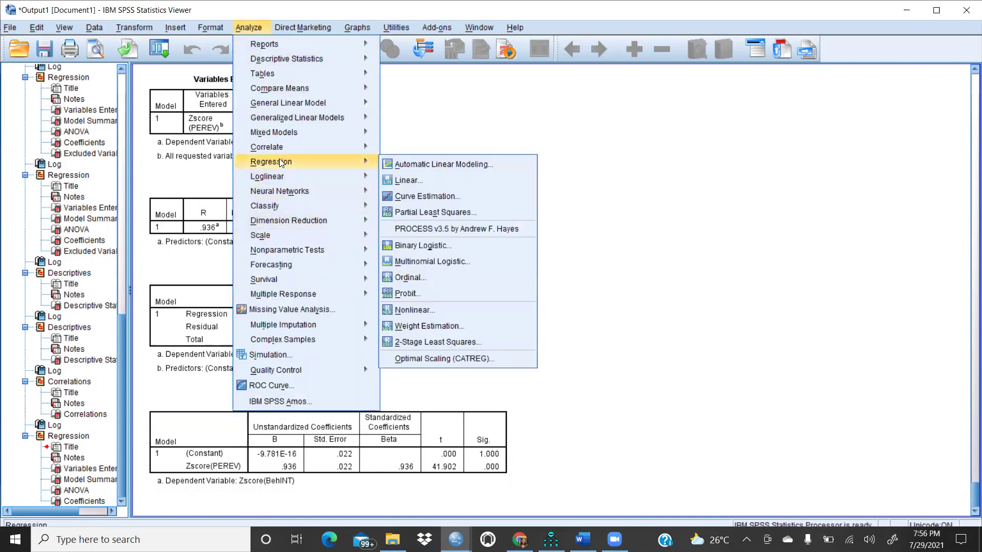
left_click(404, 180)
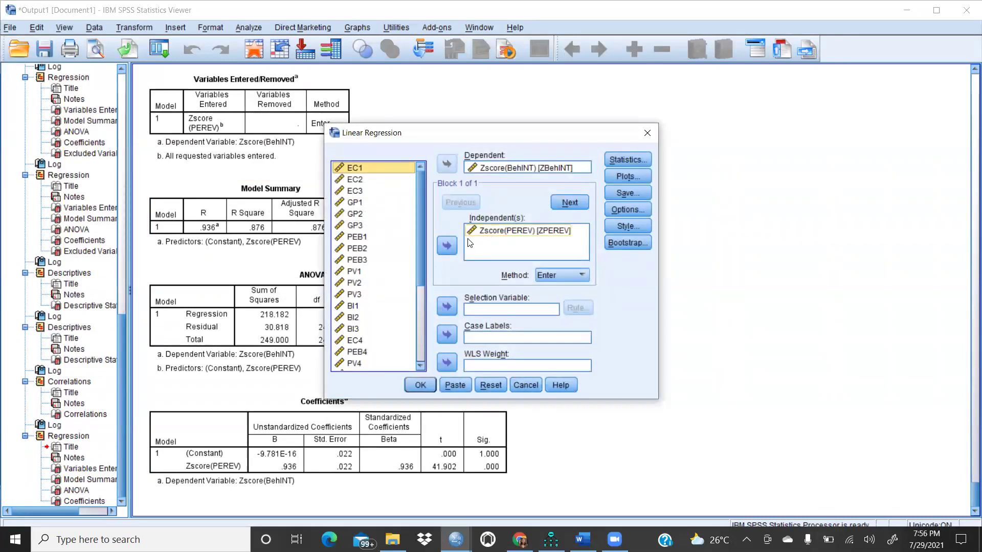
scroll(419, 276, "down", 4)
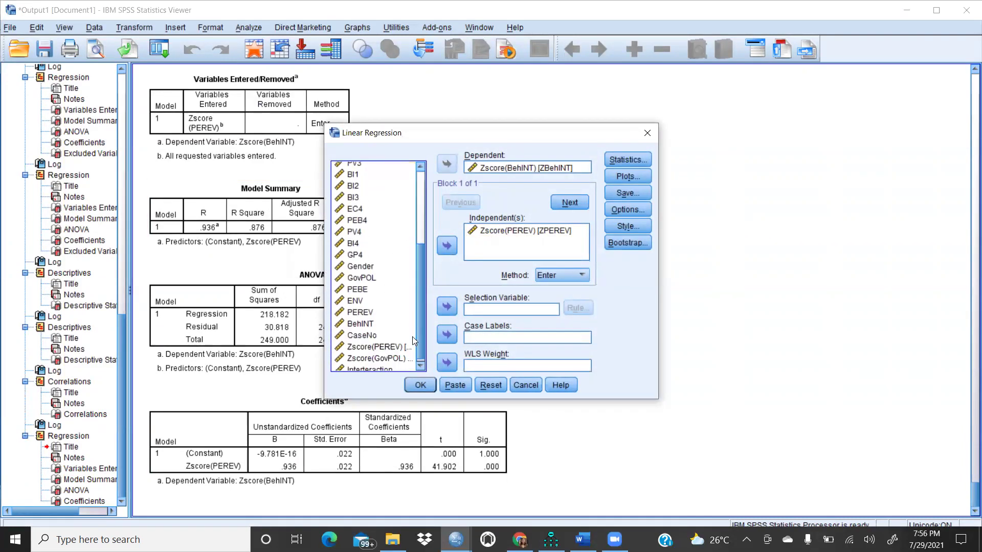
left_click(446, 246)
left_click(418, 388)
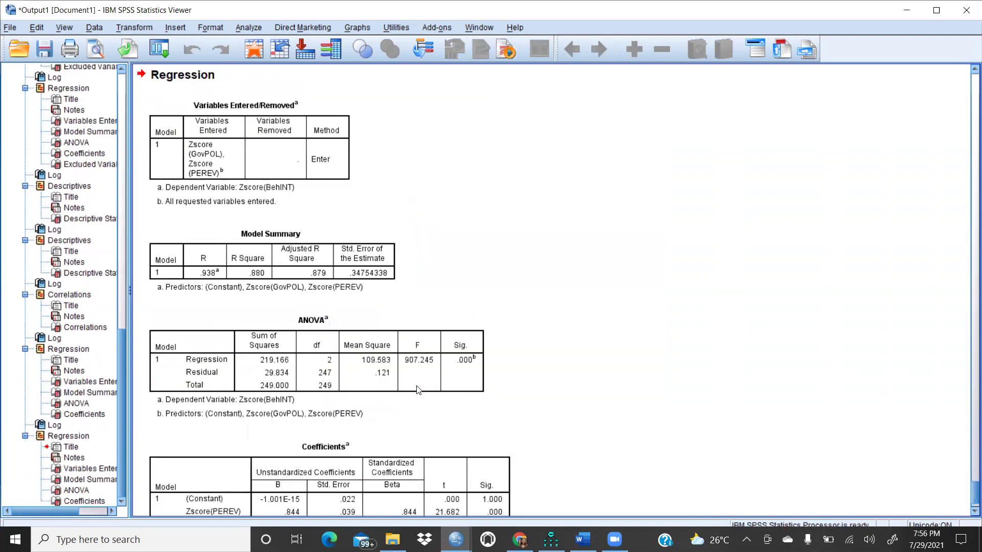
scroll(511, 269, "down", 2)
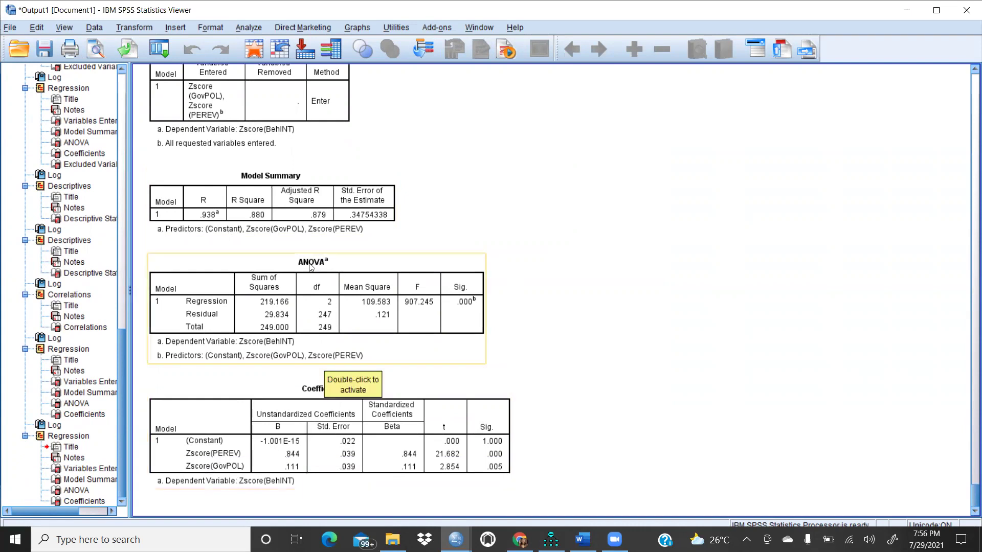
scroll(312, 266, "up", 5)
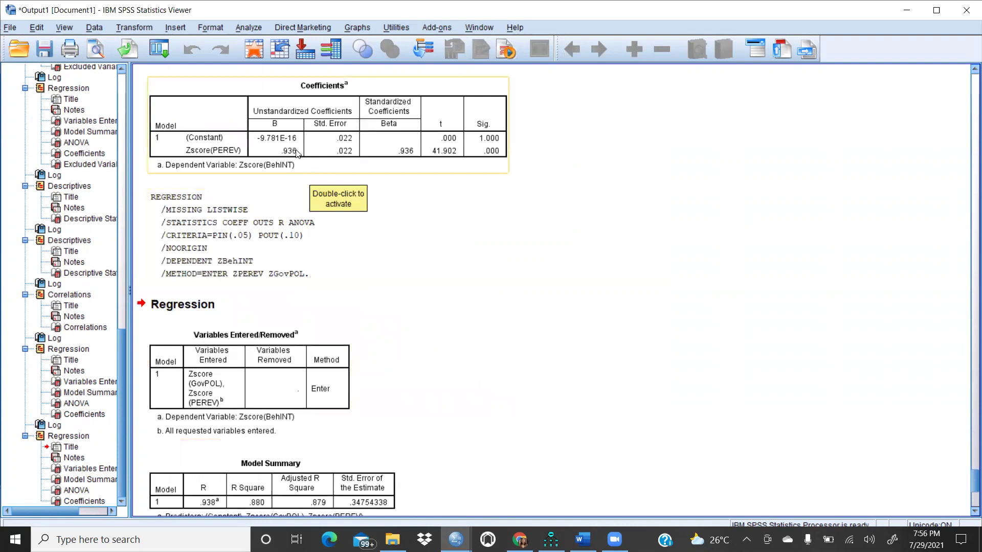
scroll(289, 157, "down", 5)
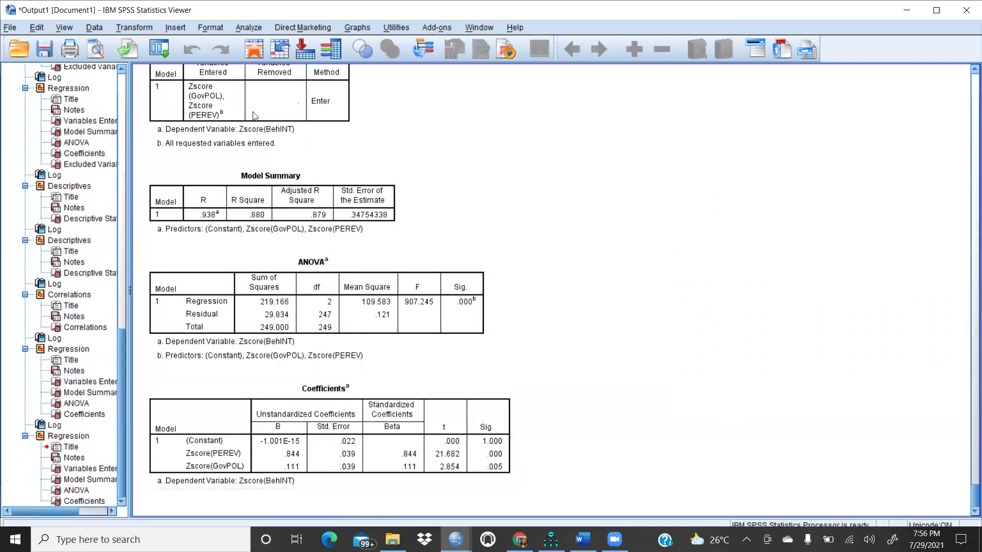
Reopen the linear regression setup and try adding the Interteraction variable as the independent in a second block.
left_click(249, 29)
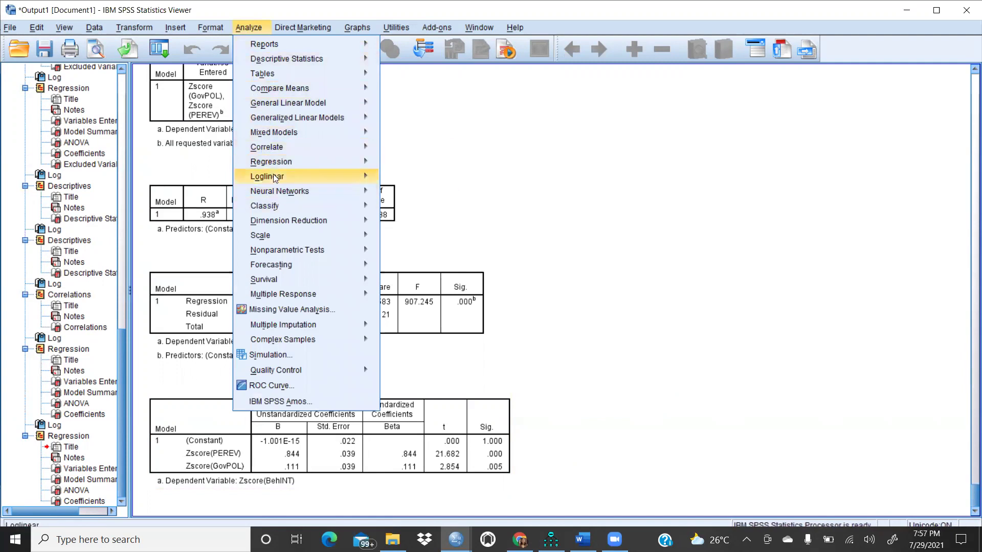
mouse_move(276, 162)
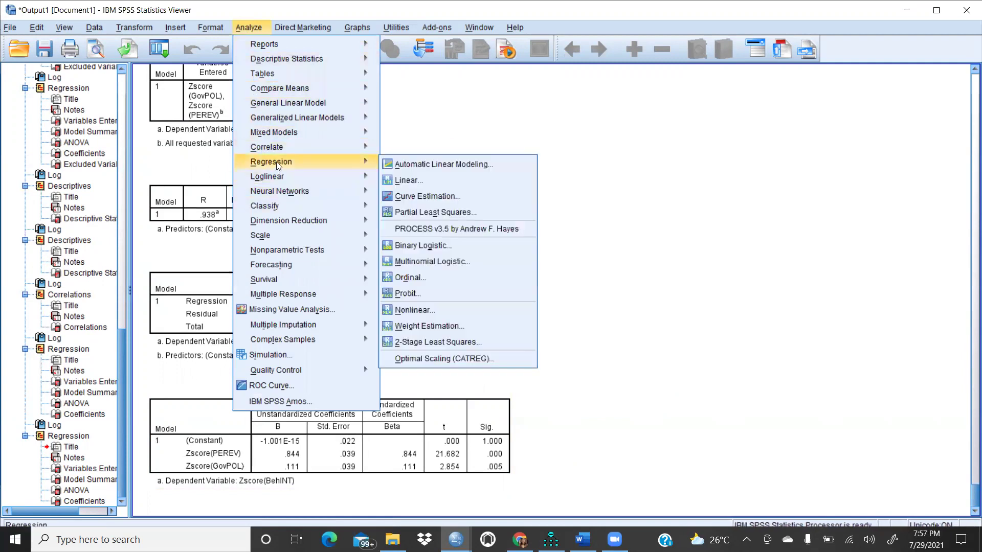
left_click(409, 181)
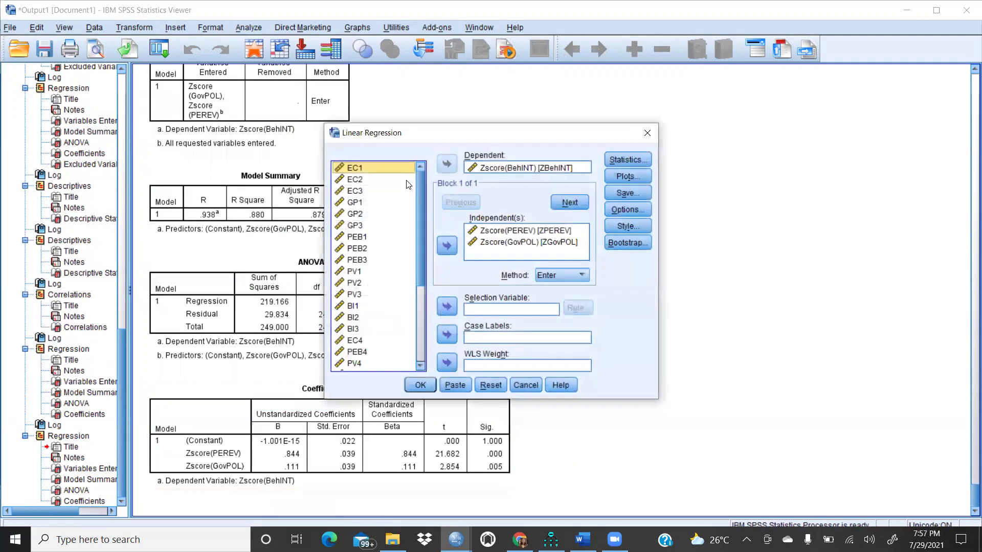
left_click(570, 202)
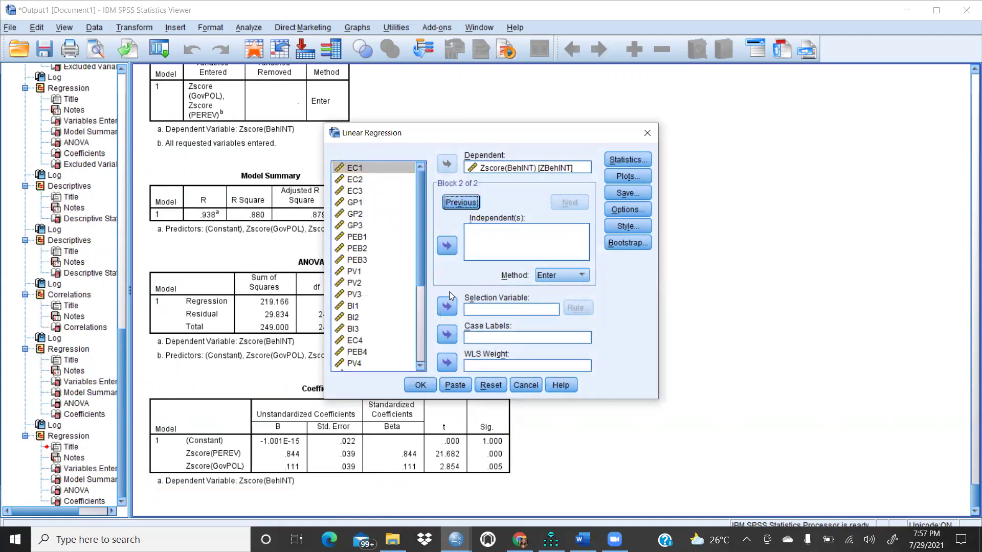
left_click_drag(424, 250, 412, 369)
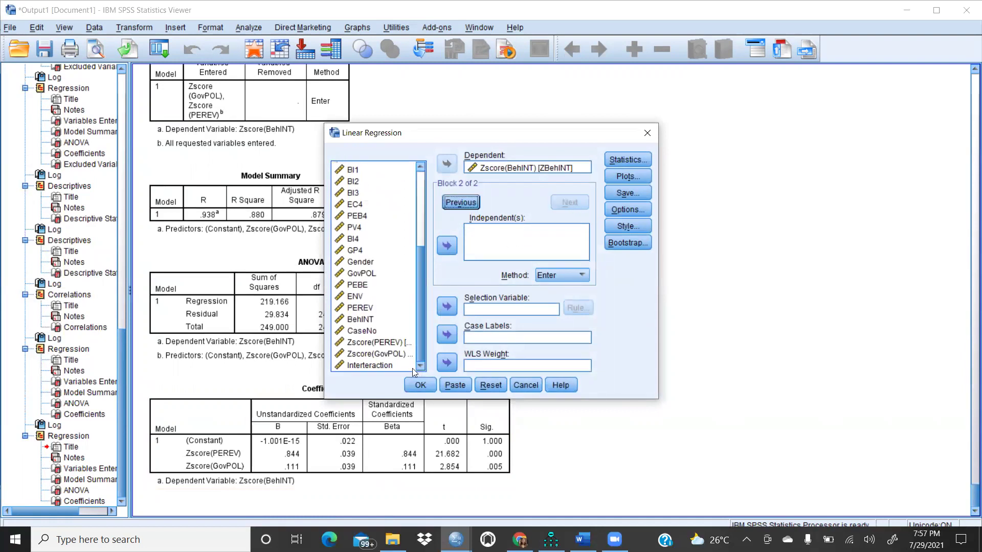
left_click(373, 366)
left_click(446, 247)
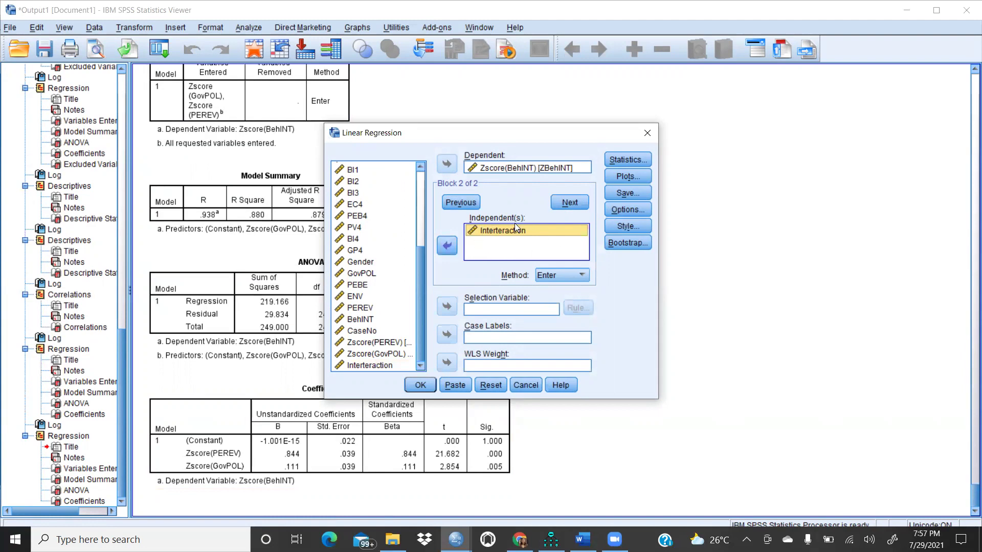
Remove Interteraction from the second block's independents and Zscore(BehINT) from the dependent variable.
left_click(447, 246)
left_click(499, 168)
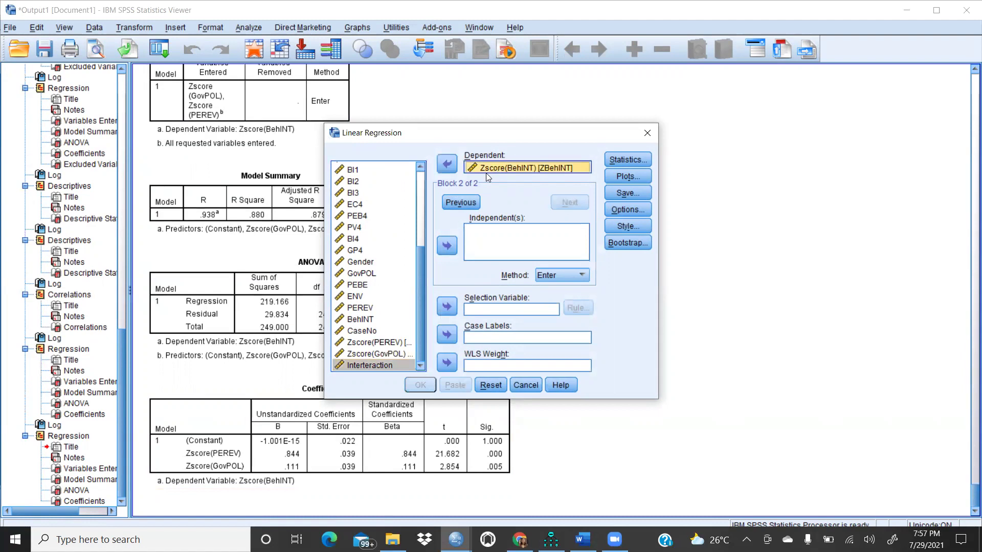
left_click(447, 164)
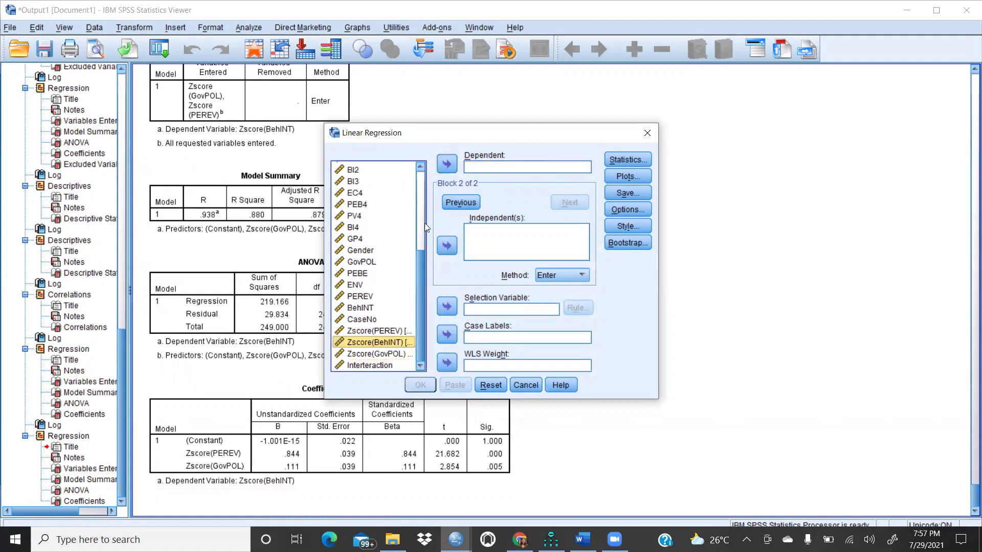
Set Zscore(BehINT) as the dependent variable and Zscore(PEREV) and Zscore(GovPOL) as the second block's independents.
scroll(424, 223, "up", 4)
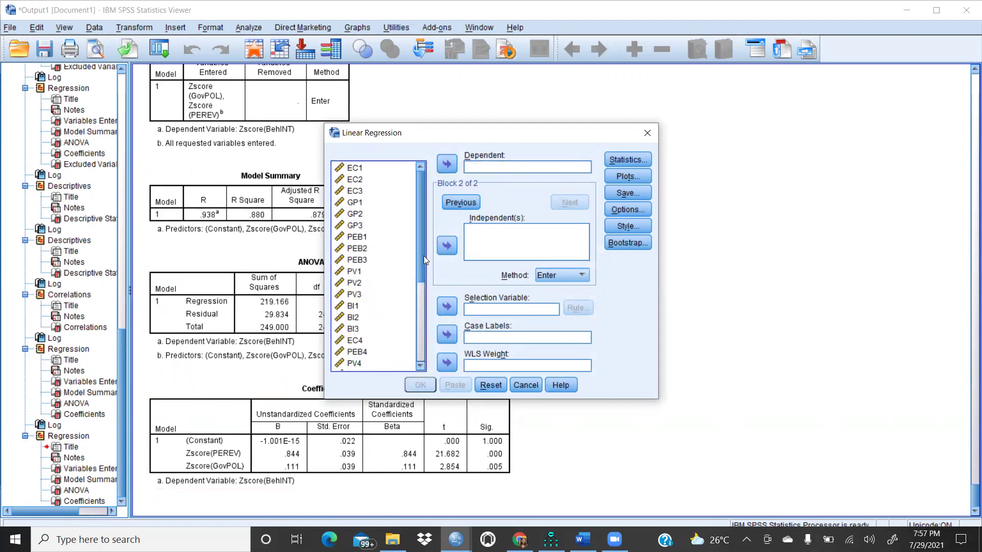
scroll(384, 345, "down", 4)
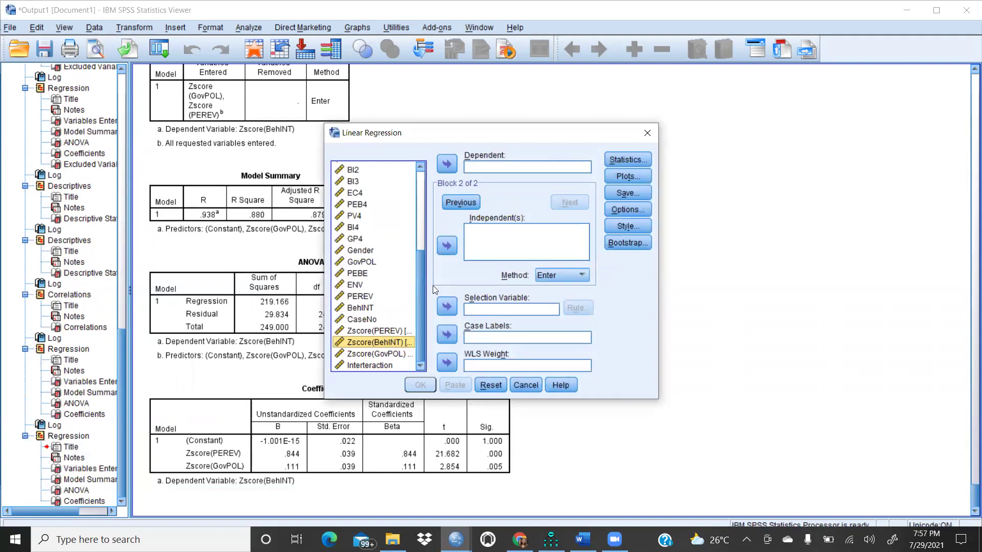
left_click(447, 164)
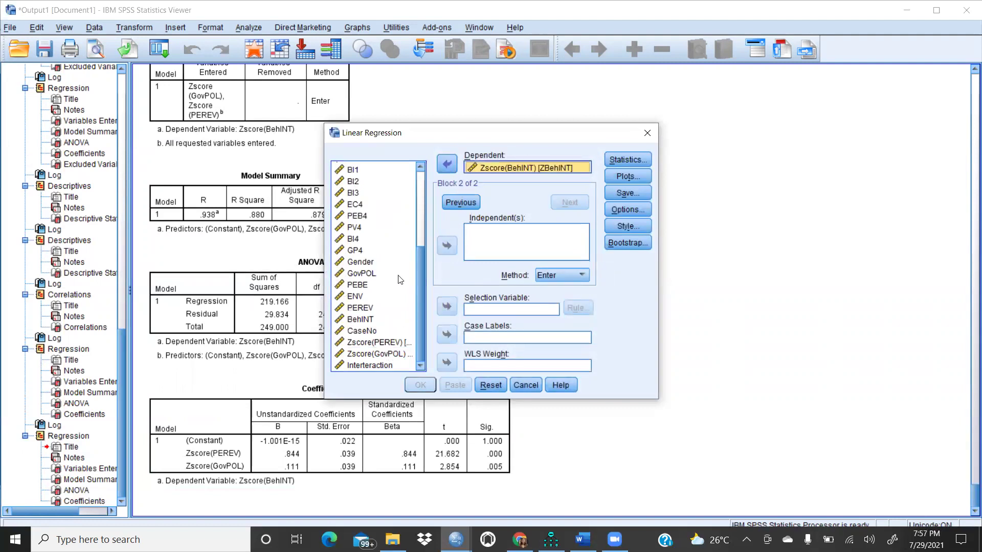
left_click(378, 343)
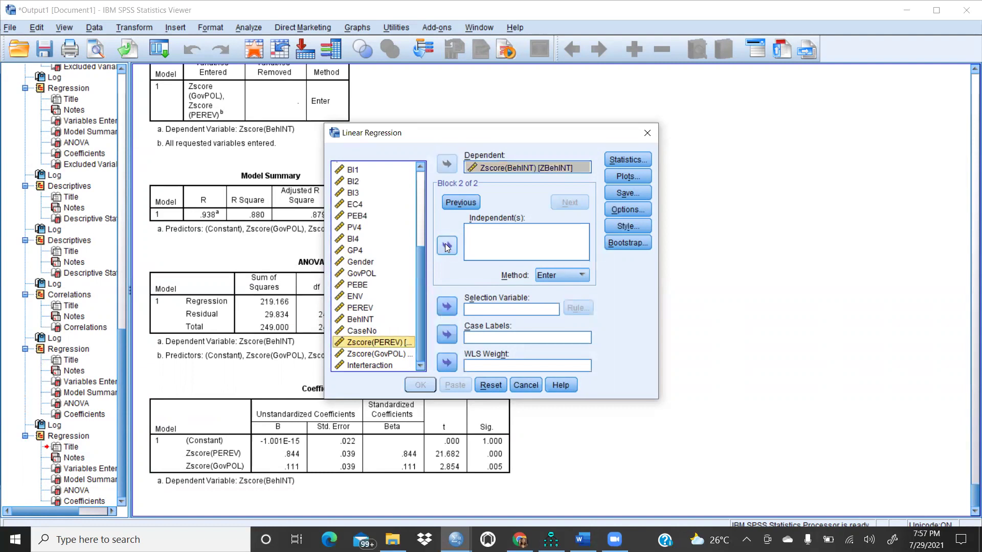
left_click(446, 246)
left_click(376, 354)
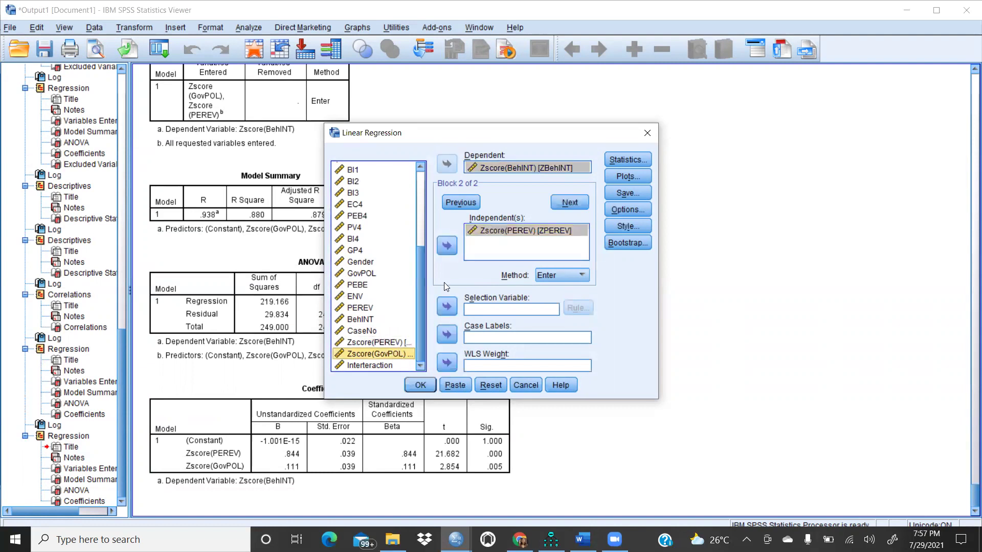
left_click(450, 245)
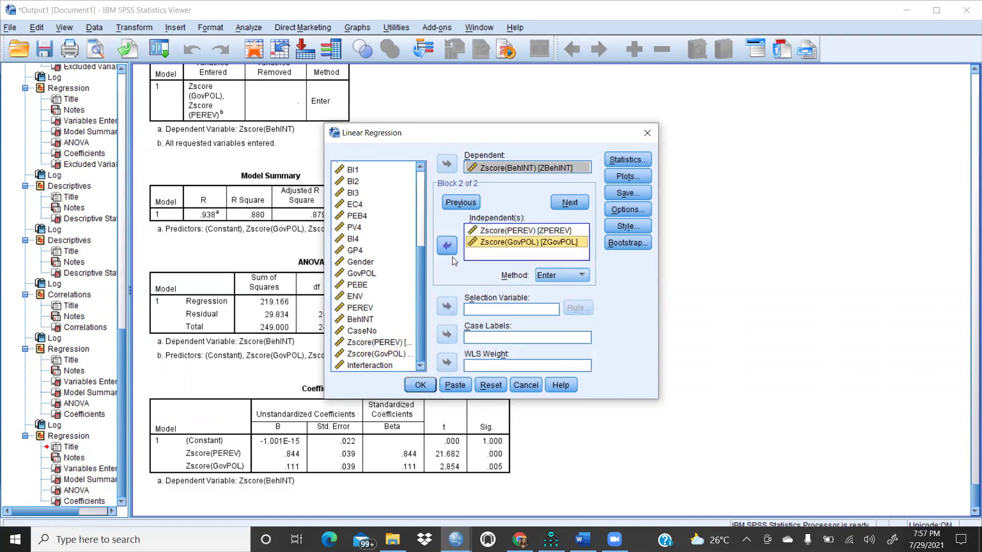
Add Interteraction as the independent in a third block, run the regression and review its ANOVA, coefficients and excluded variables tables.
left_click(570, 203)
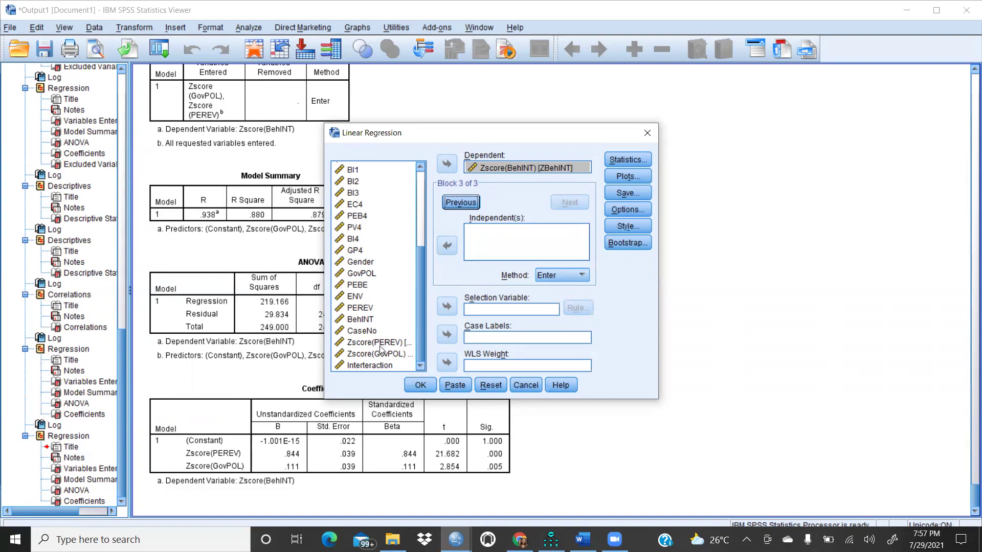
left_click(384, 363)
left_click(446, 246)
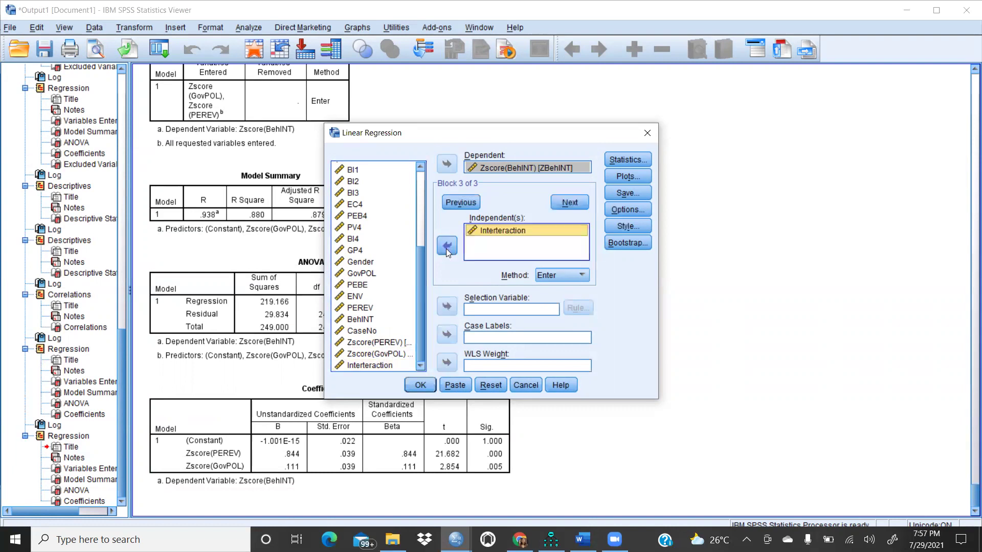
left_click(421, 386)
scroll(522, 289, "down", 10)
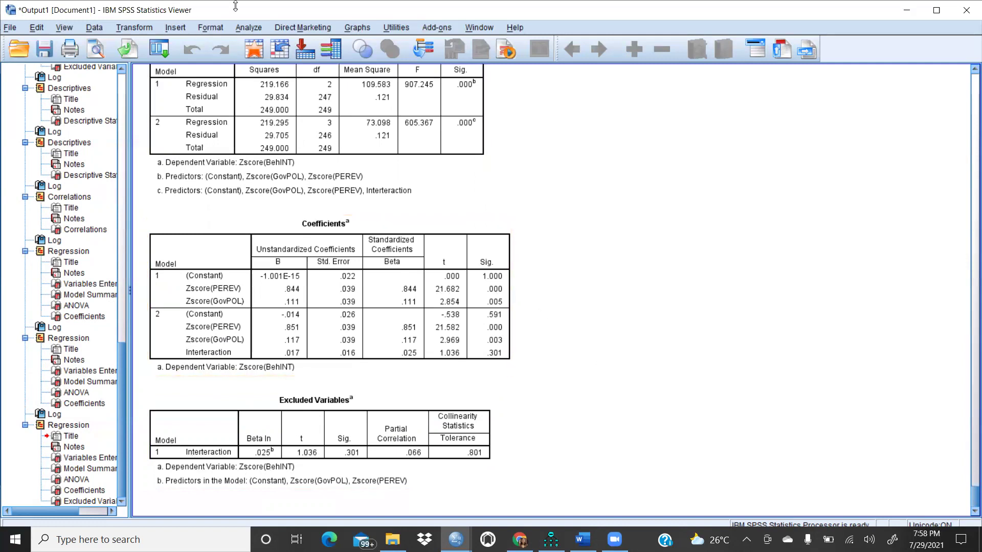
Open the Chart Builder, clear its previous chart definition and start a new simple scatter plot.
left_click(248, 27)
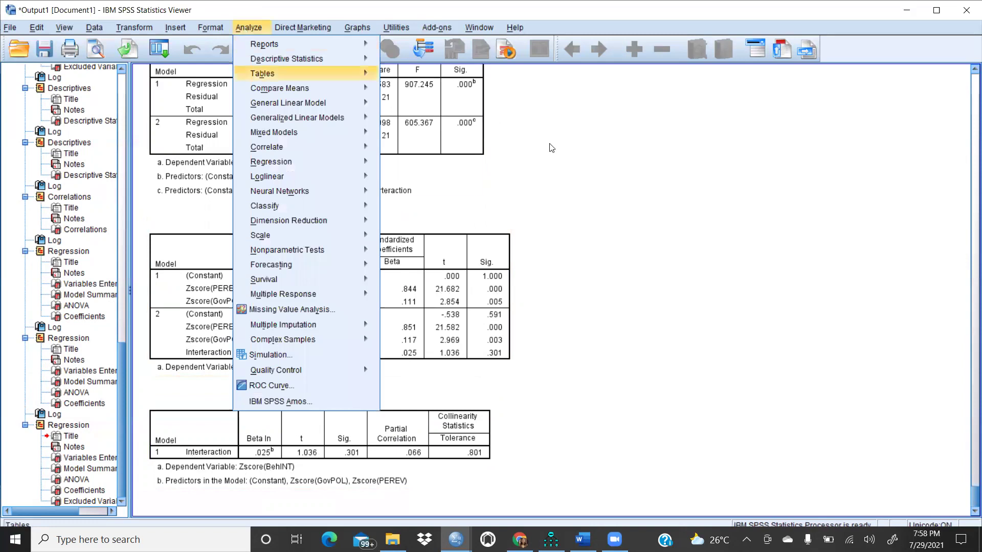
left_click(551, 148)
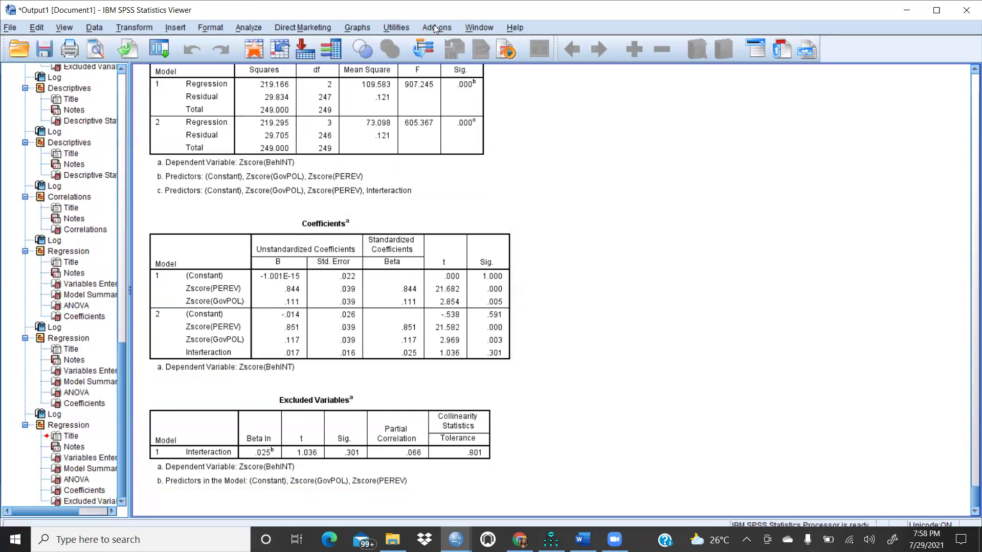
left_click(363, 28)
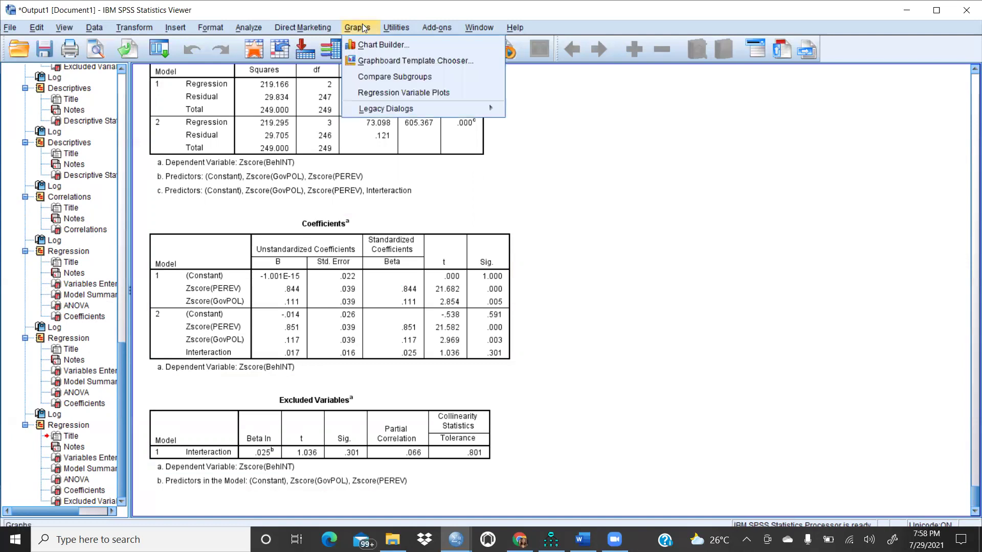
left_click(387, 47)
left_click(436, 335)
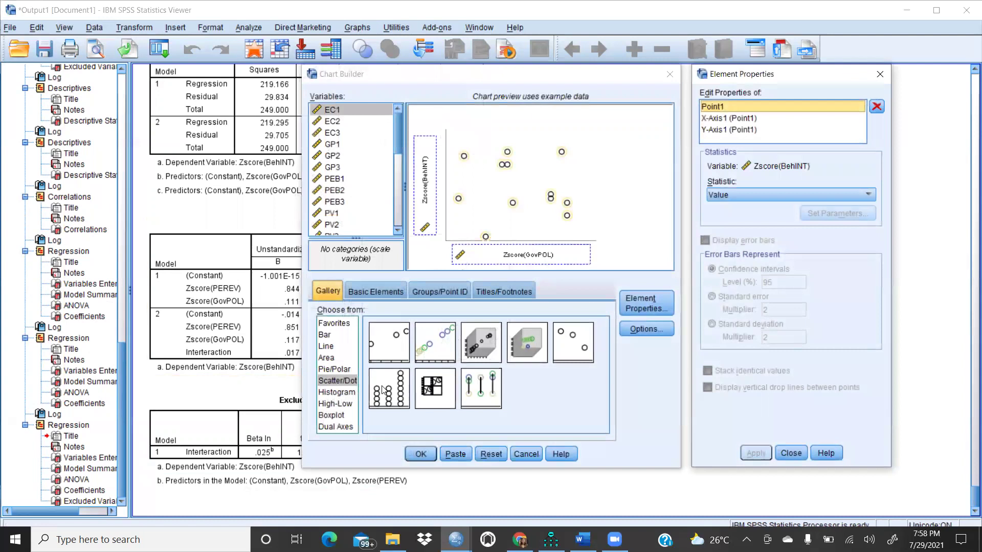
left_click(340, 383)
left_click(388, 344)
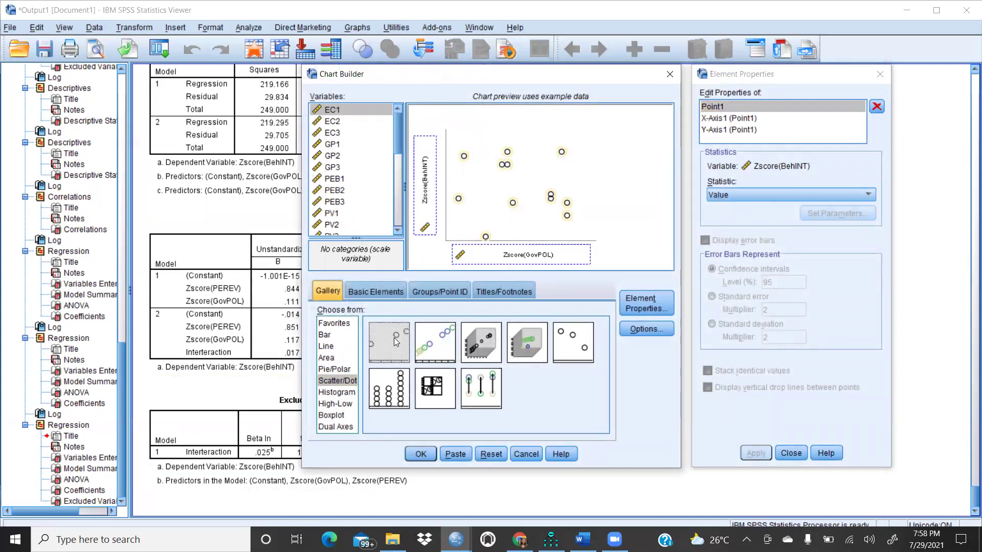
double_click(397, 343)
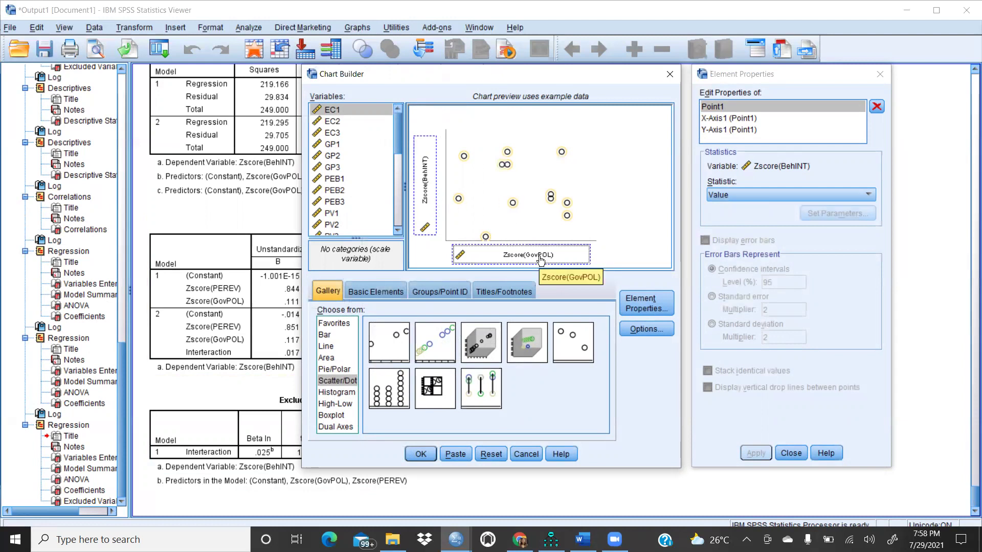
left_click(490, 454)
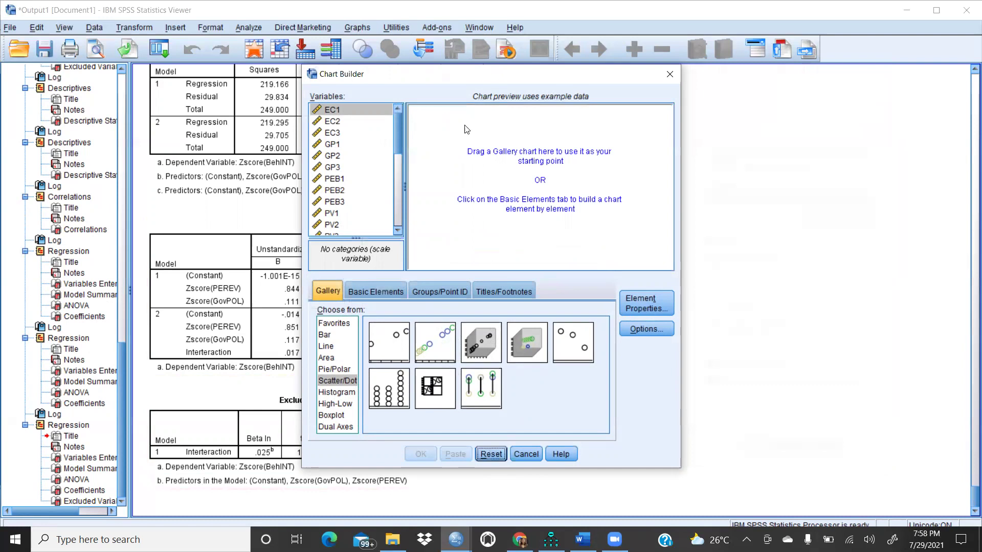
left_click(331, 385)
double_click(386, 345)
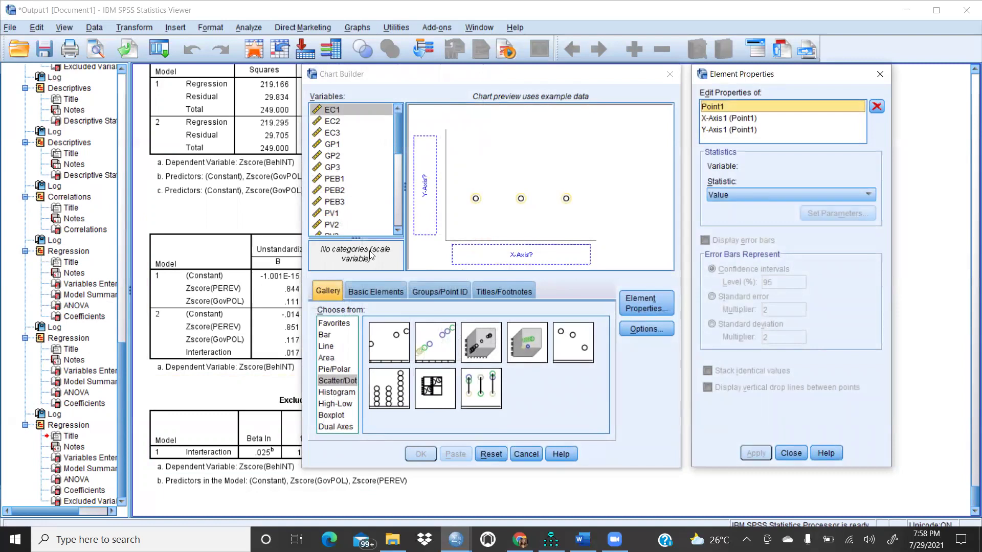
Assign Zscore(BehINT) to the Y axis and Zscore(PEREV) to the X axis, and generate the scatter plot.
left_click_drag(397, 145, 399, 231)
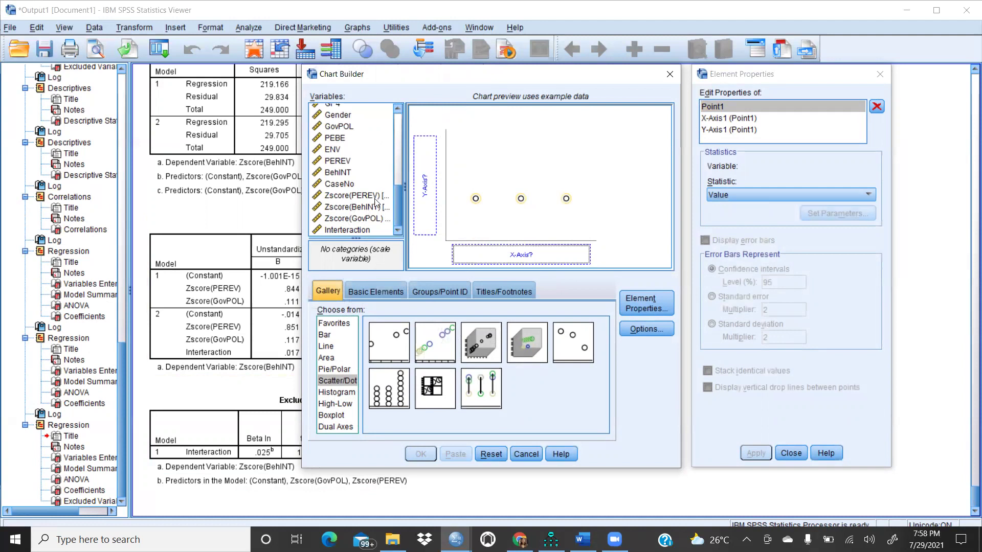
left_click_drag(366, 205, 429, 174)
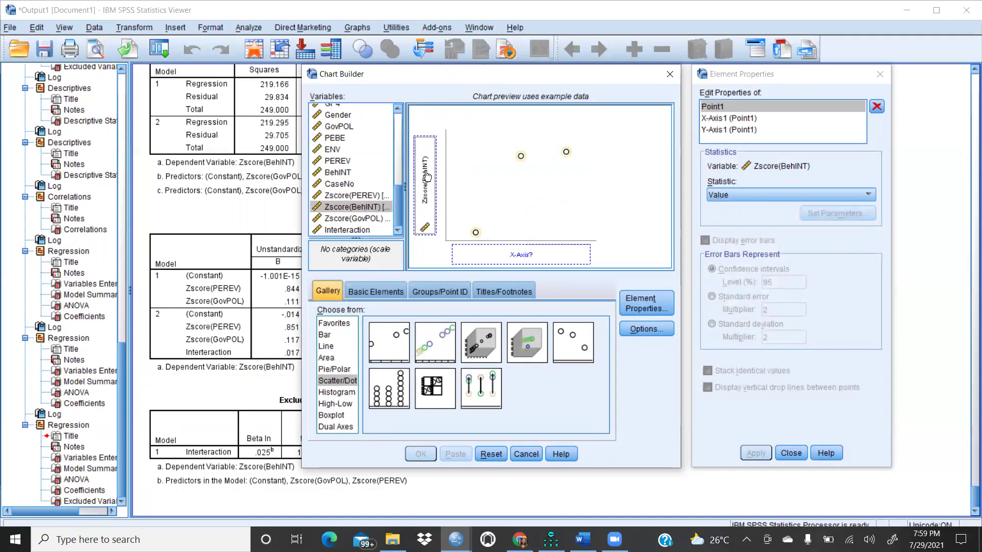
left_click_drag(357, 197, 489, 257)
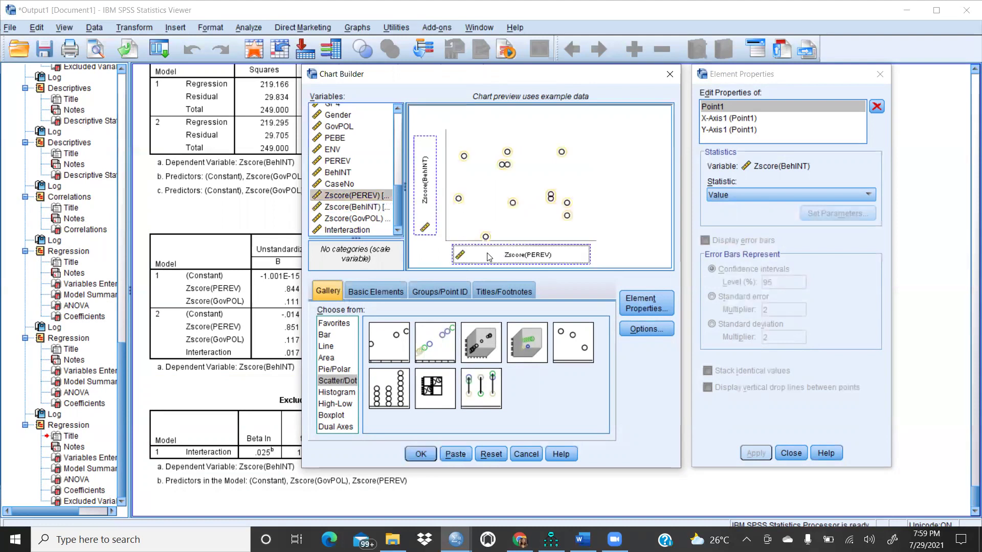
left_click(417, 454)
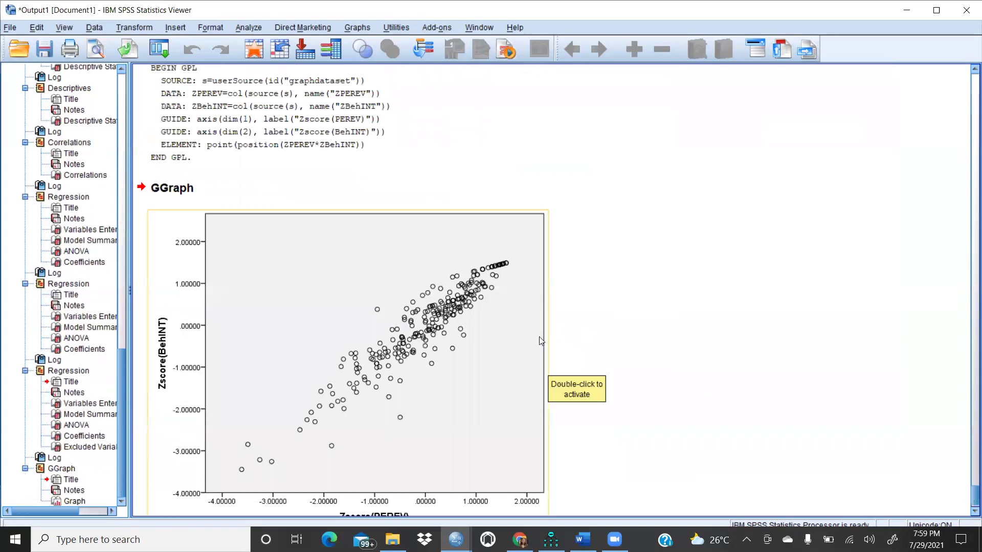
Add a reference line with the equation y = 1 * x + 0 to the Zscore(PEREV) scatter plot and close the chart editor.
left_click(460, 328)
double_click(466, 326)
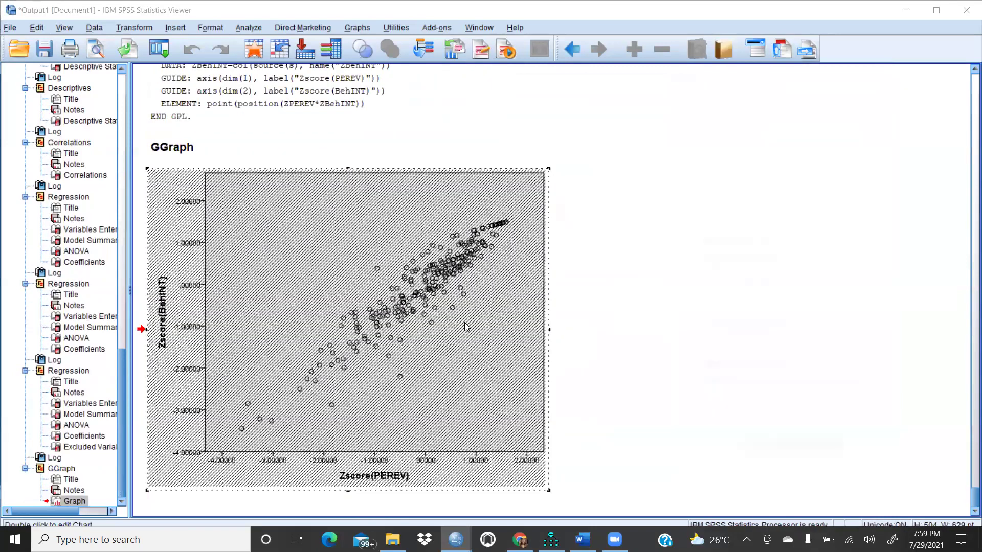
left_click(217, 40)
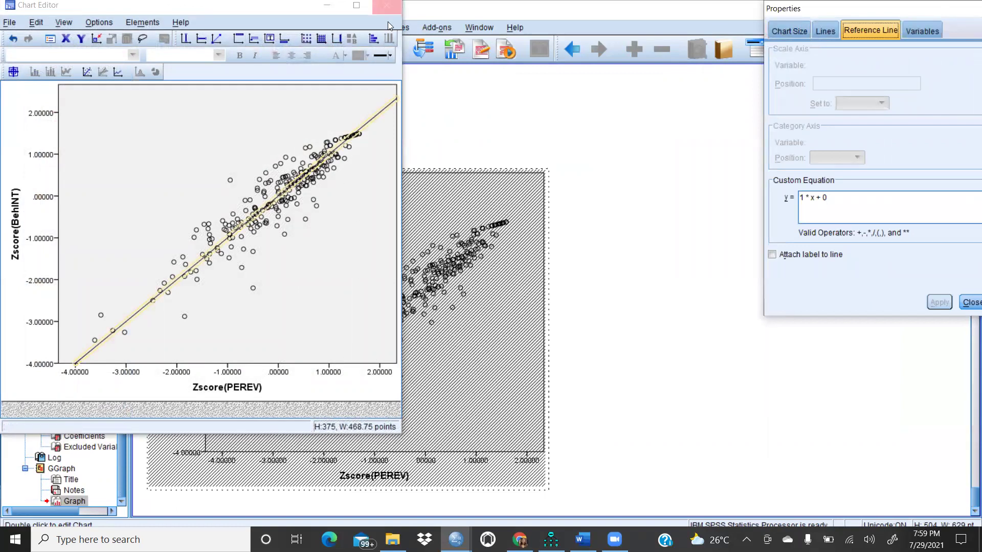
left_click(387, 5)
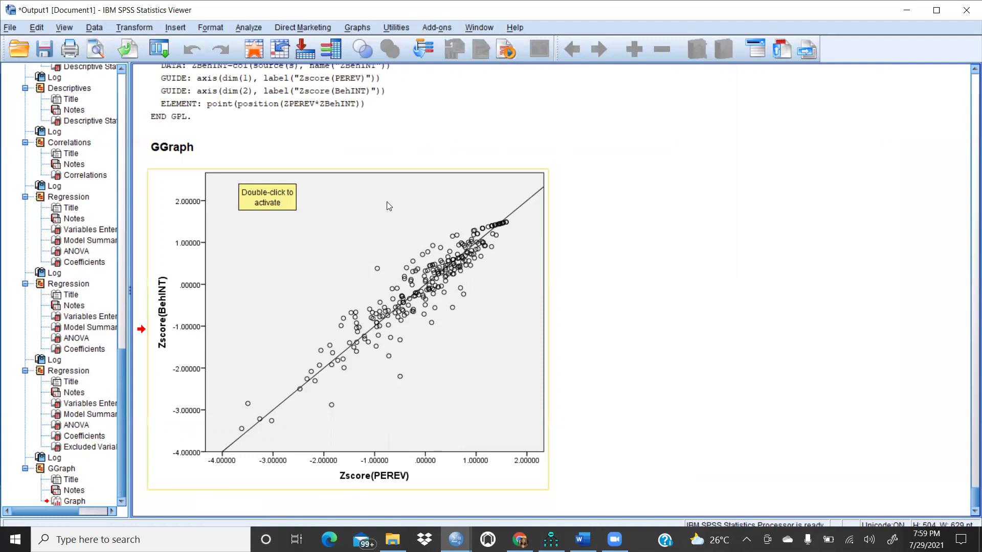
Generate a second scatter plot with Zscore(GovPOL) replacing Zscore(PEREV) on the X axis and Zscore(BehINT) kept on the Y axis.
left_click(358, 26)
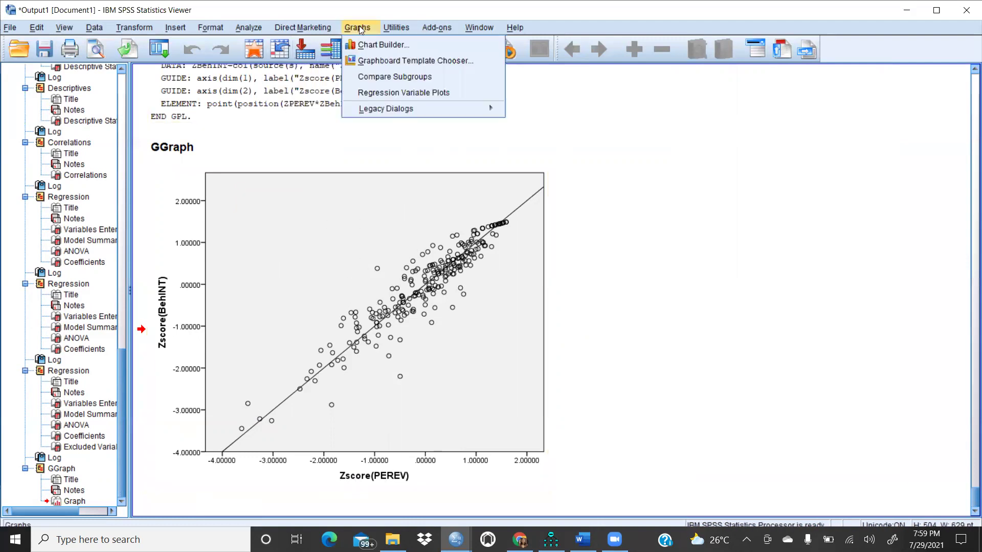
left_click(382, 43)
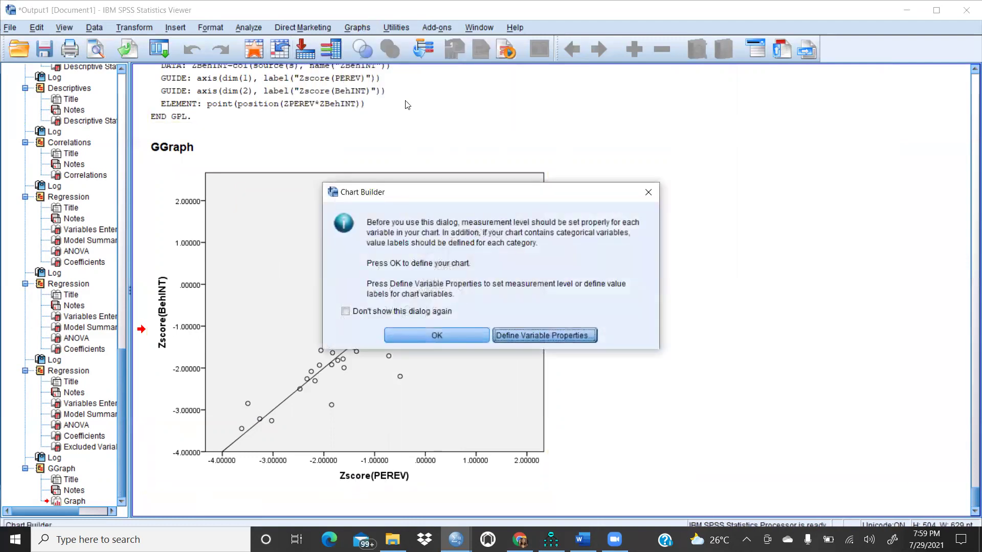
left_click(449, 334)
left_click(514, 255)
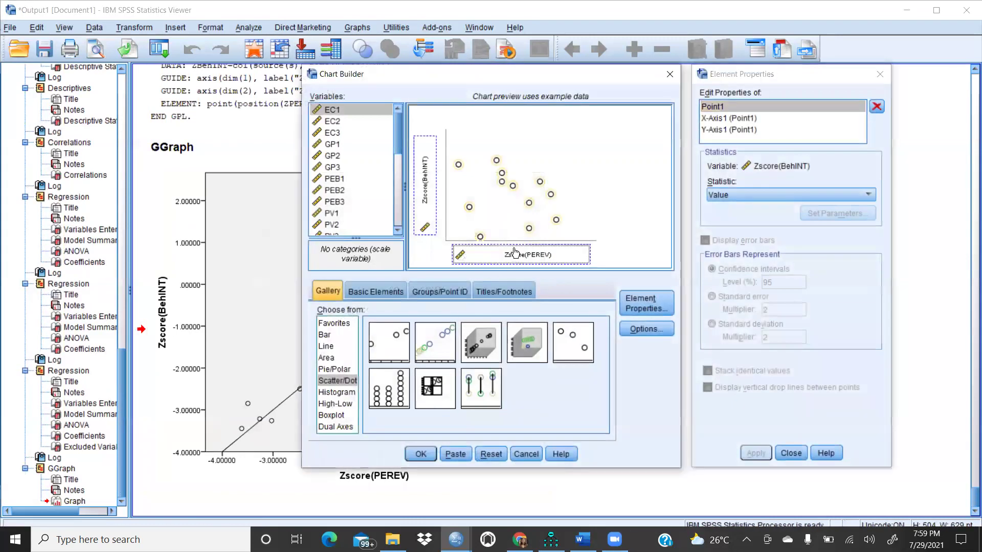
left_click_drag(399, 129, 397, 192)
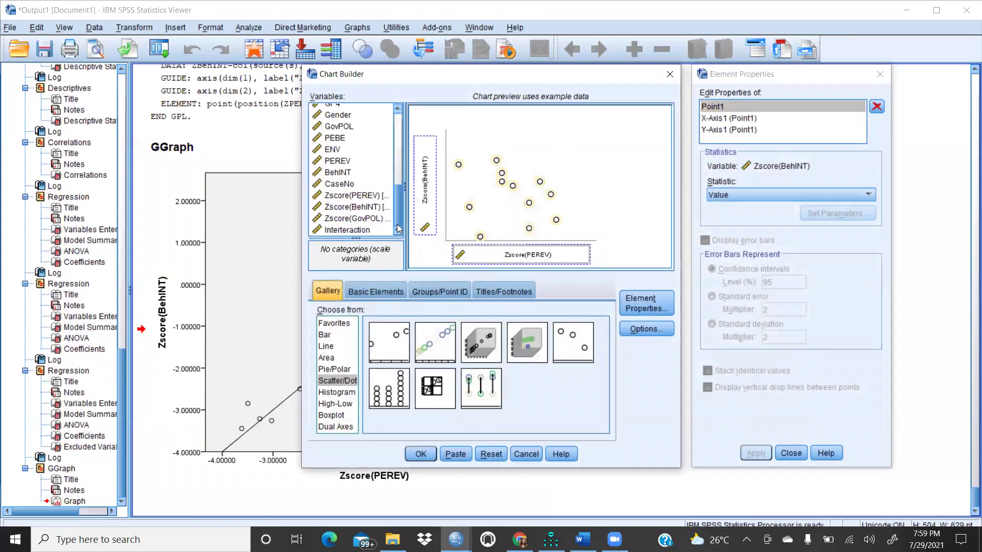
left_click(359, 219)
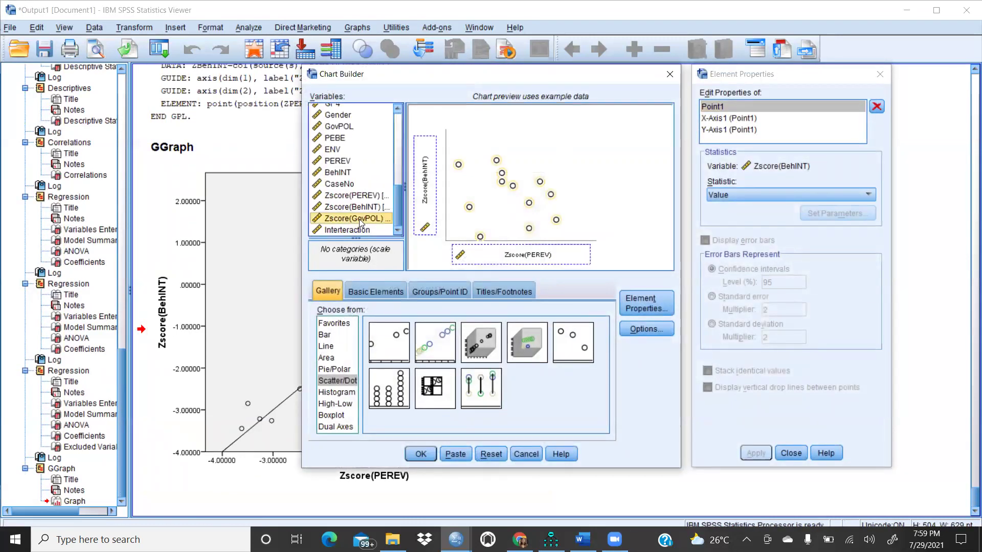
left_click(506, 256)
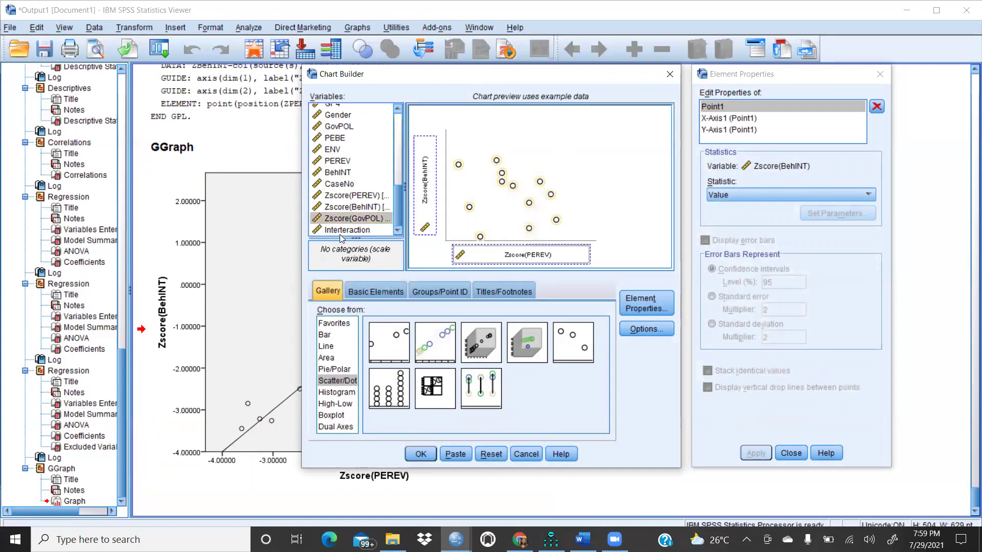
left_click_drag(341, 221, 511, 256)
left_click(420, 455)
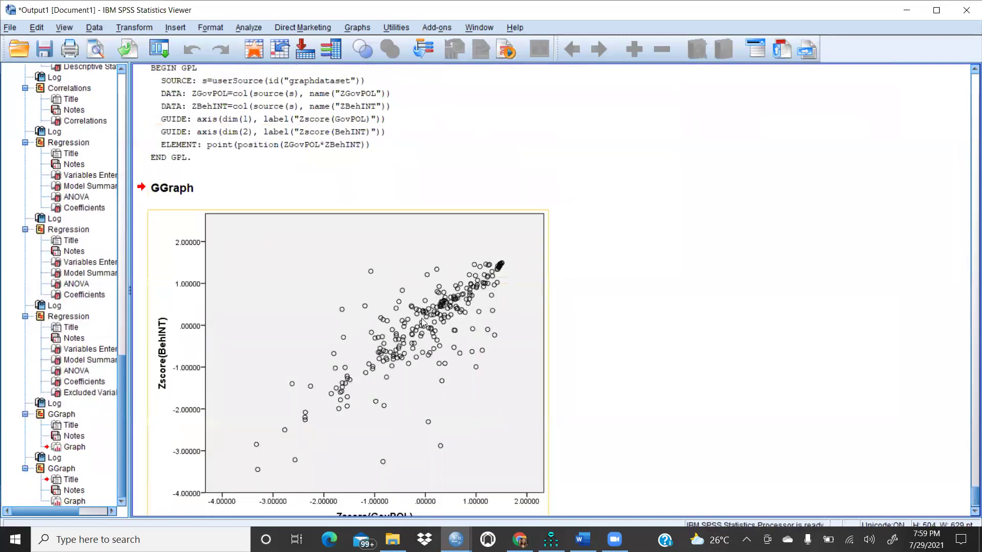
Add a labelled linear fit line at total to the Zscore(GovPOL) scatter plot and close the chart editor.
double_click(423, 319)
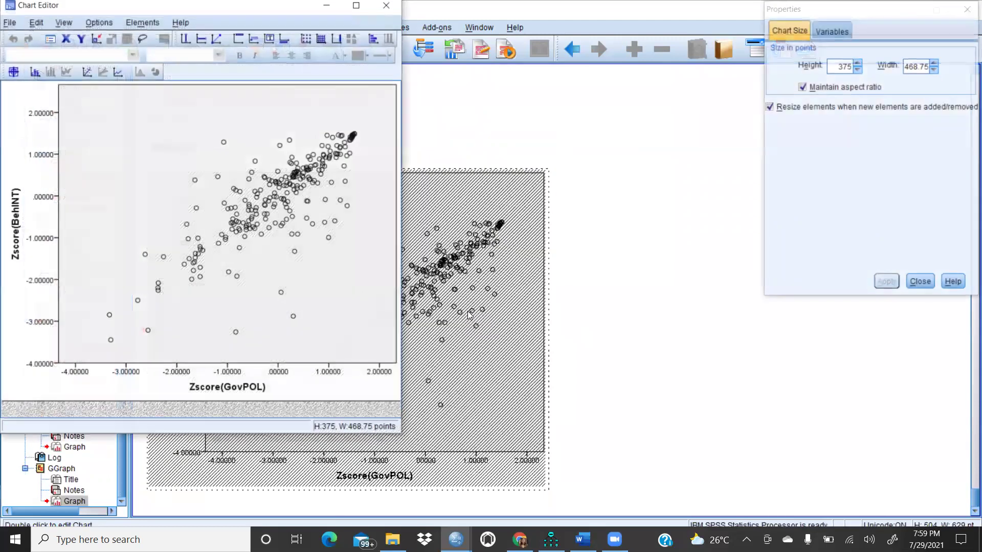
left_click(142, 22)
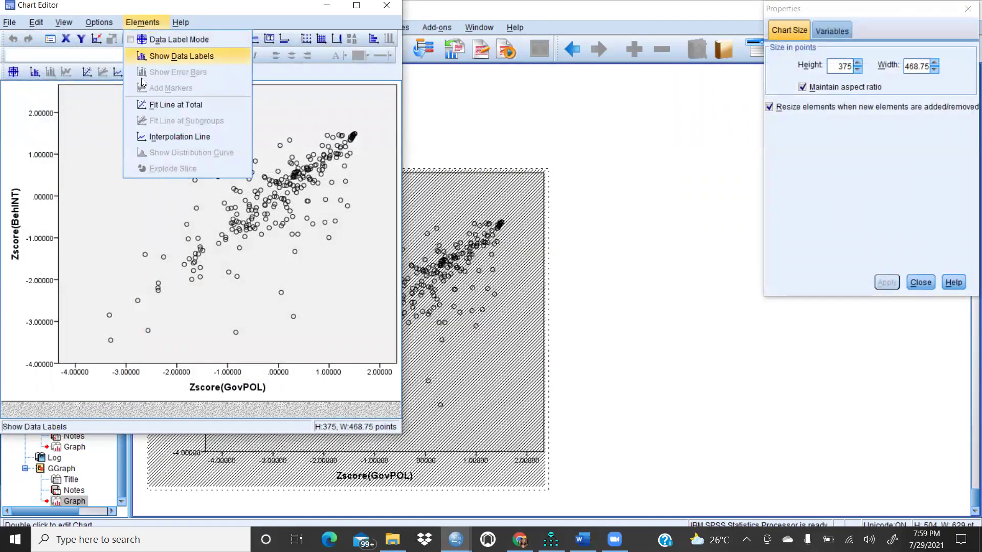
left_click(186, 107)
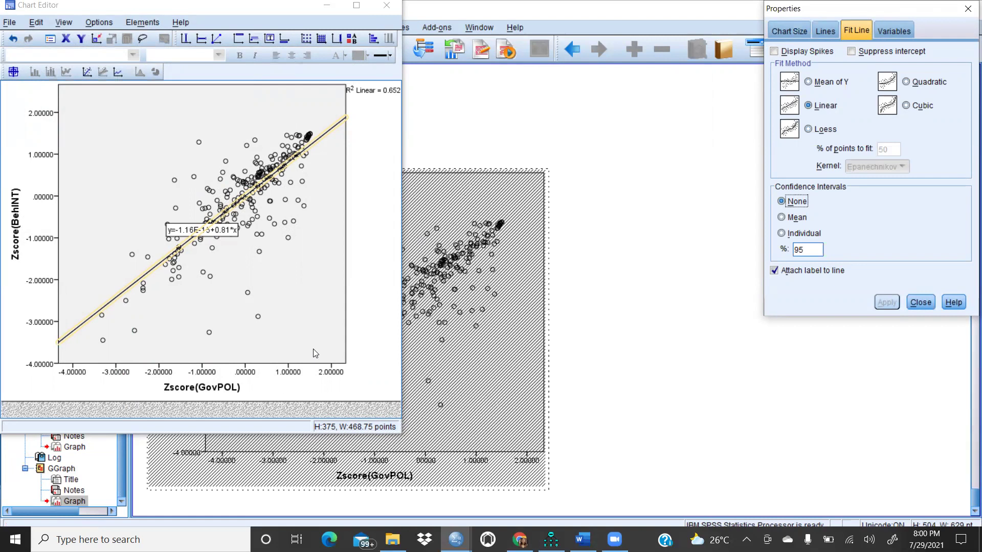
key("alt+F4")
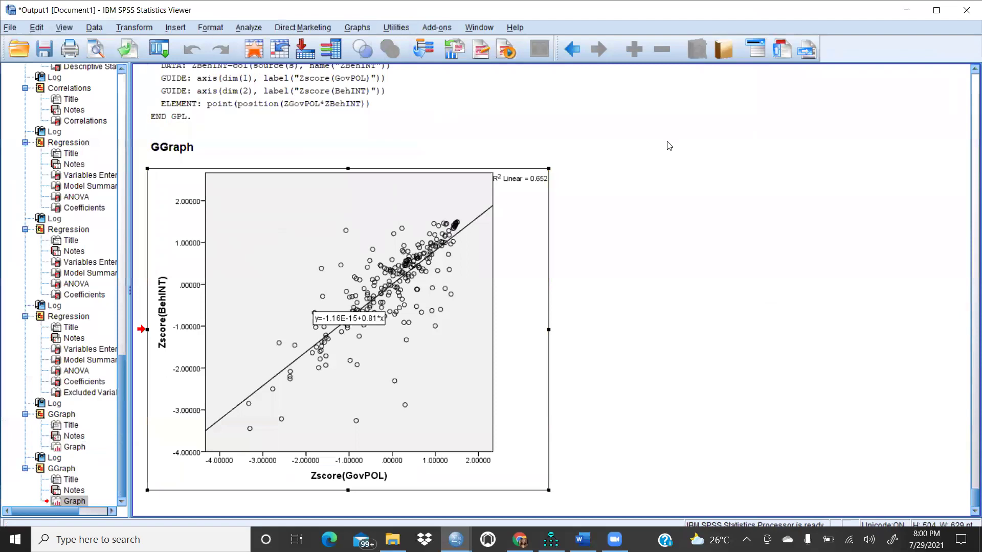
Open PROCESS v3.5 and assign Zscore(BehINT) as the Y variable and Zscore(PEREV) as the X variable.
left_click(247, 27)
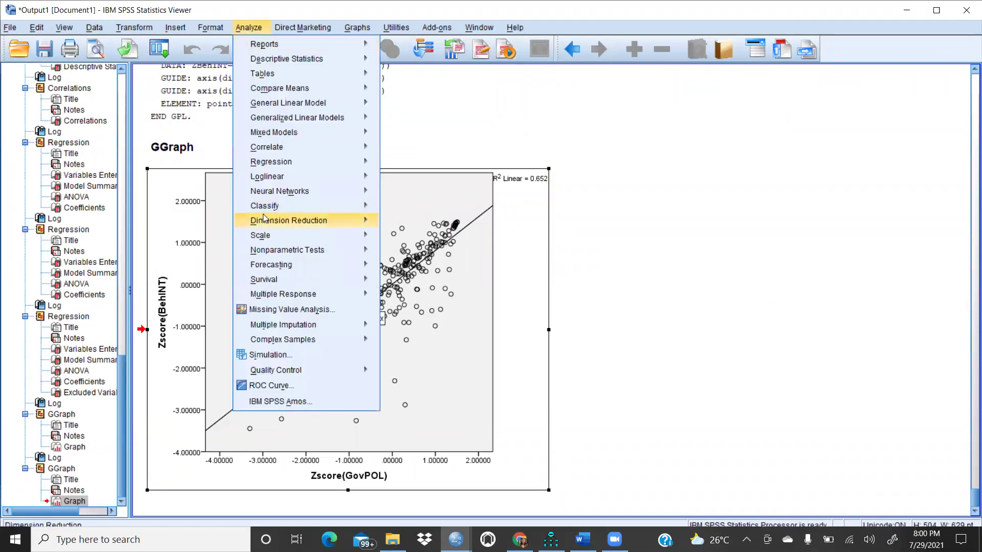
mouse_move(276, 161)
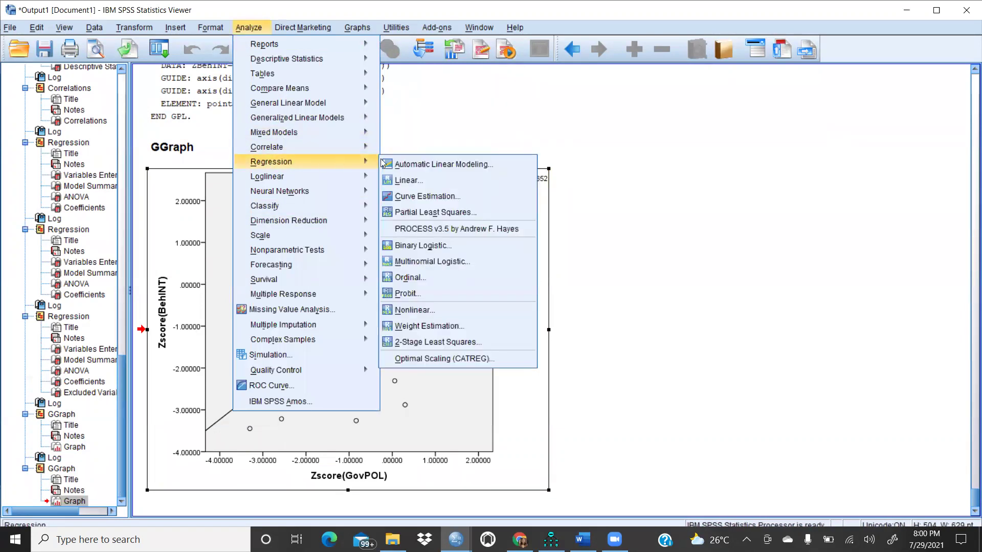
left_click(423, 230)
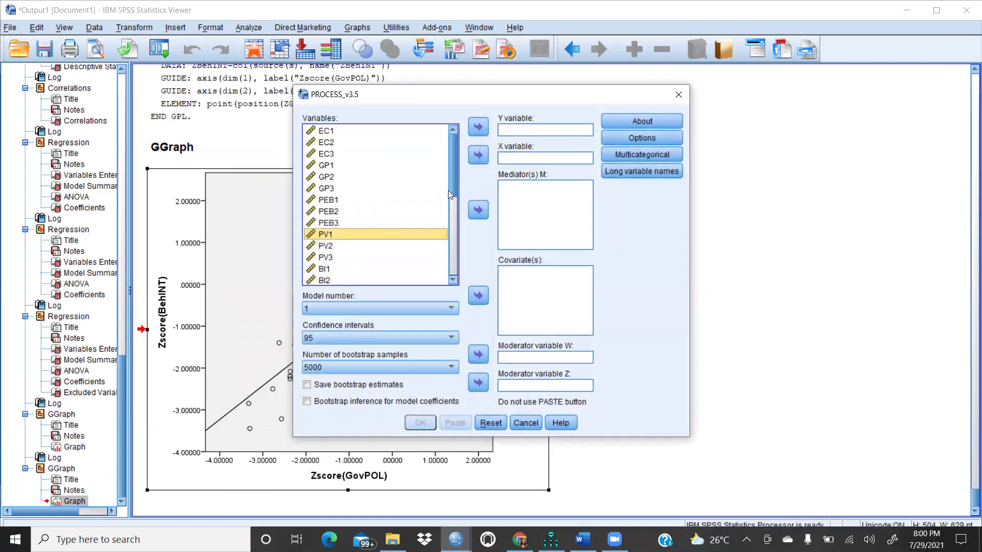
left_click(450, 213)
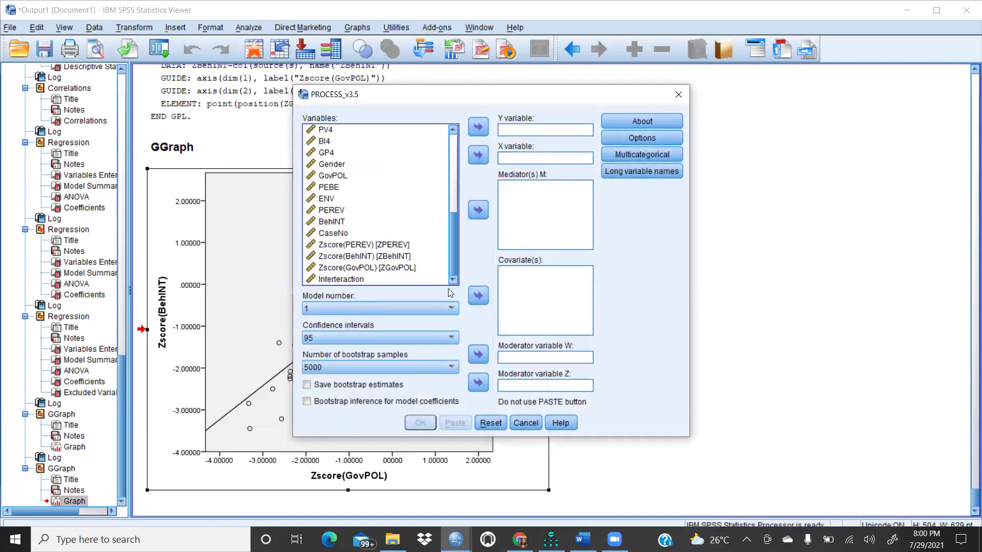
left_click(397, 261)
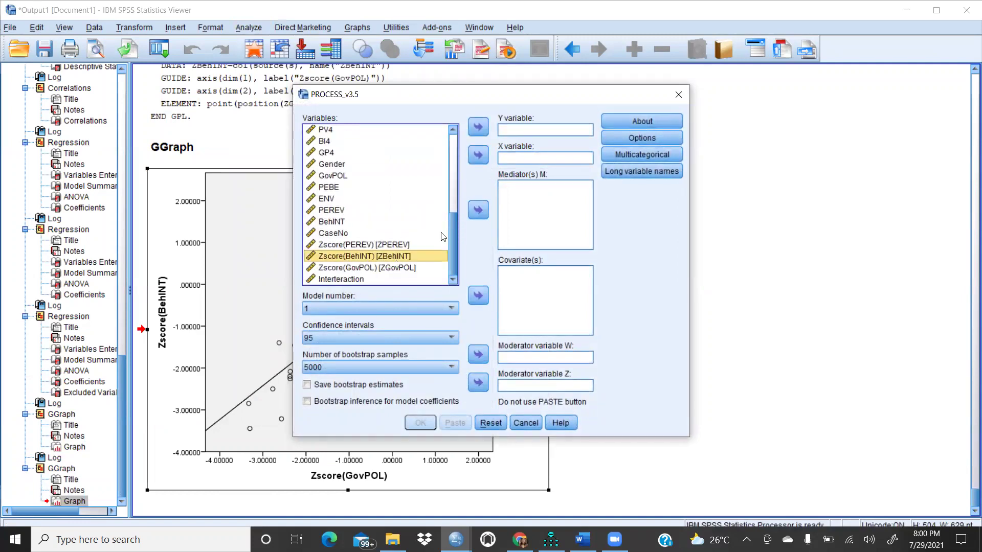
left_click(480, 128)
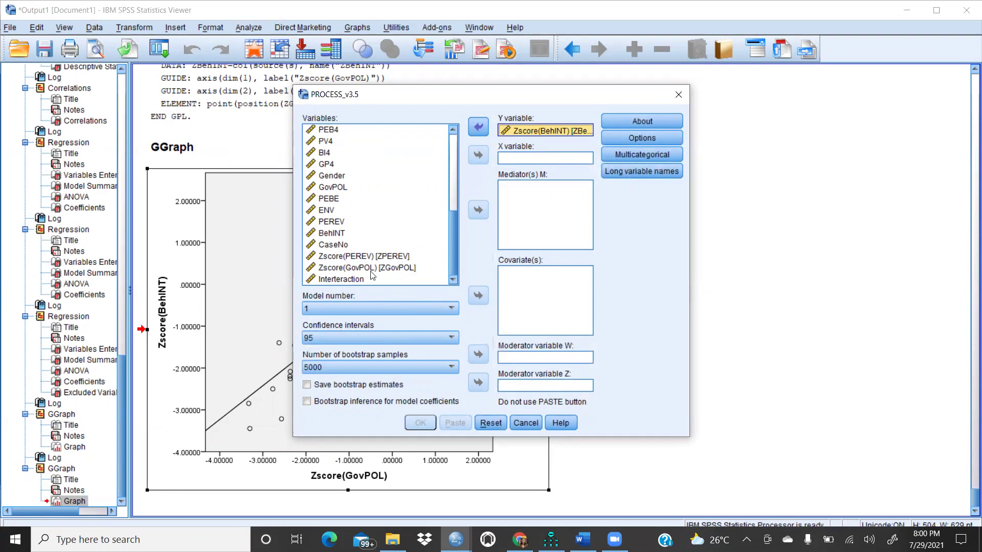
left_click(393, 257)
left_click(478, 154)
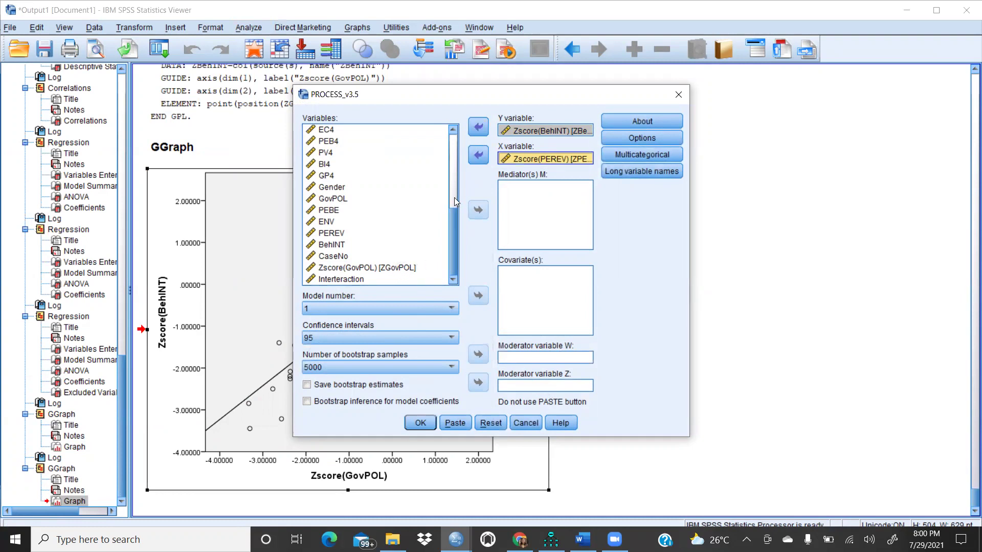
Assign Zscore(GovPOL) as moderator variable W, removing it from the covariates.
scroll(454, 199, "up", 4)
scroll(453, 192, "down", 4)
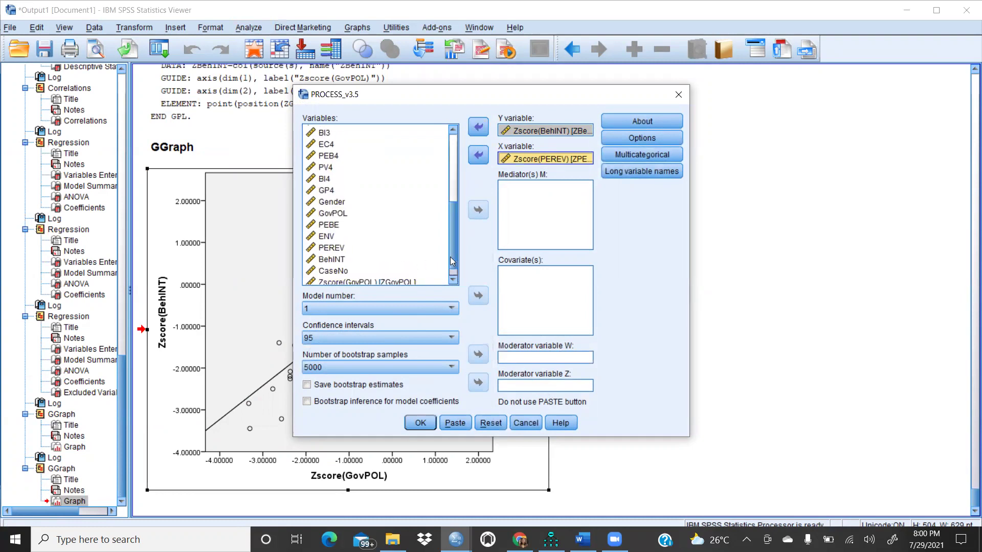
left_click(404, 268)
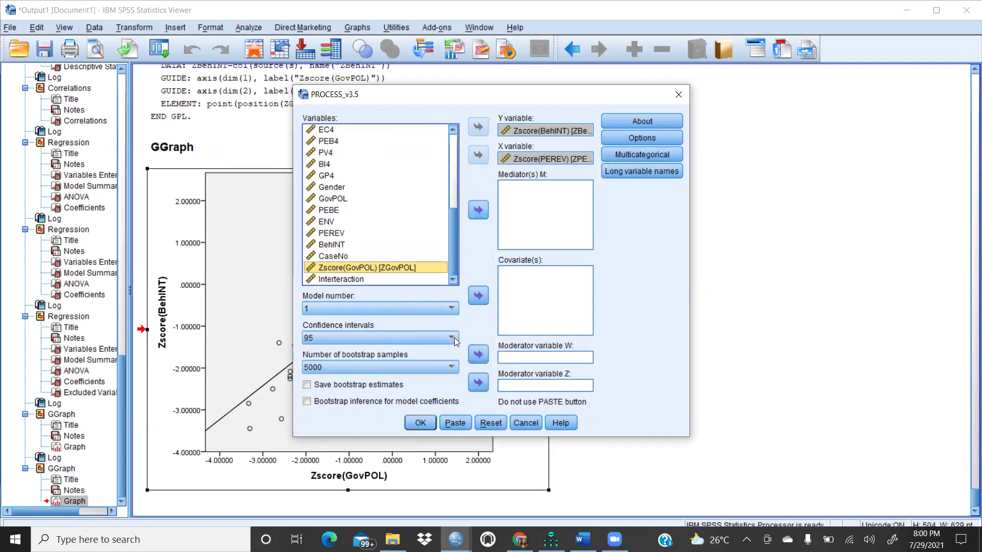
left_click(472, 302)
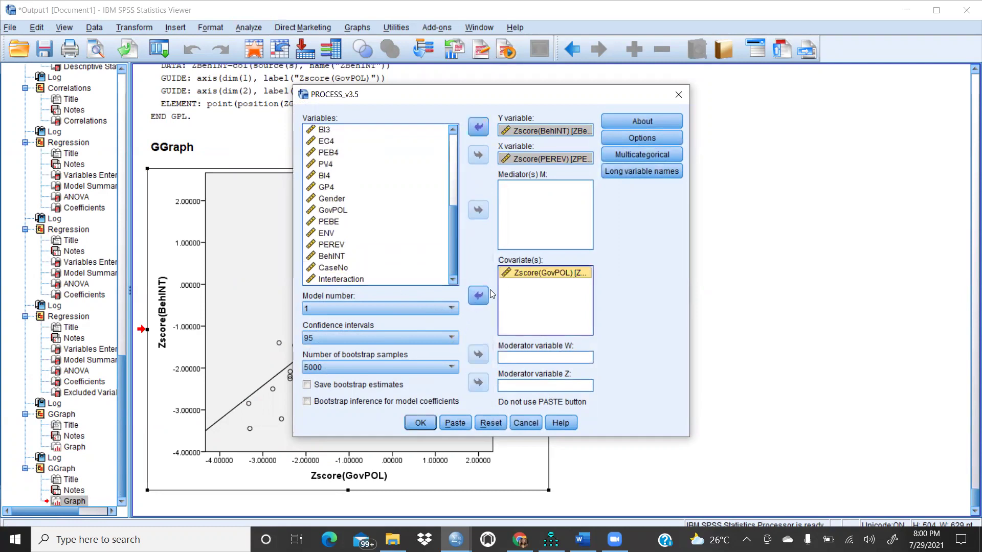
left_click(479, 296)
left_click(478, 353)
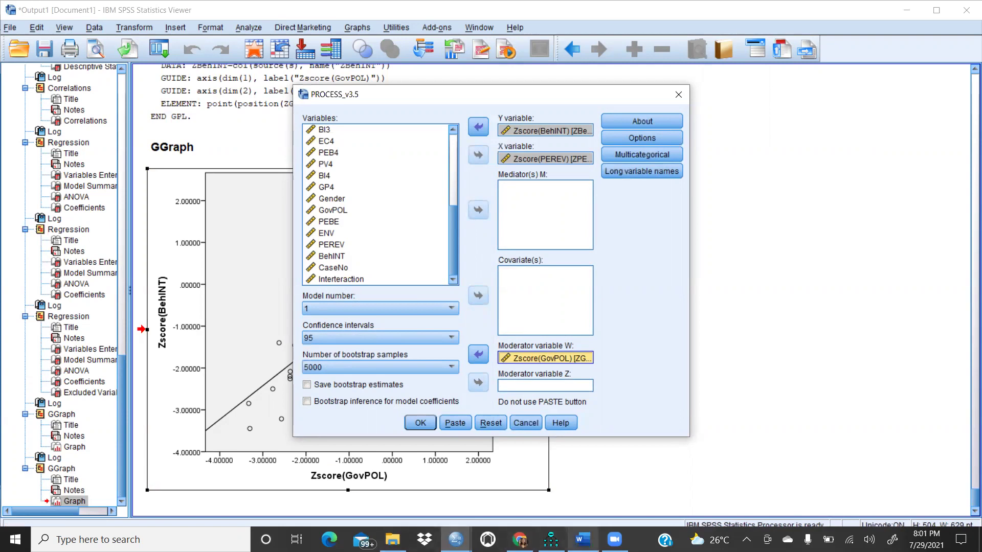
Switch to templates.pdf in Chrome and examine the conceptual diagram of PROCESS Model 1.
mouse_move(583, 539)
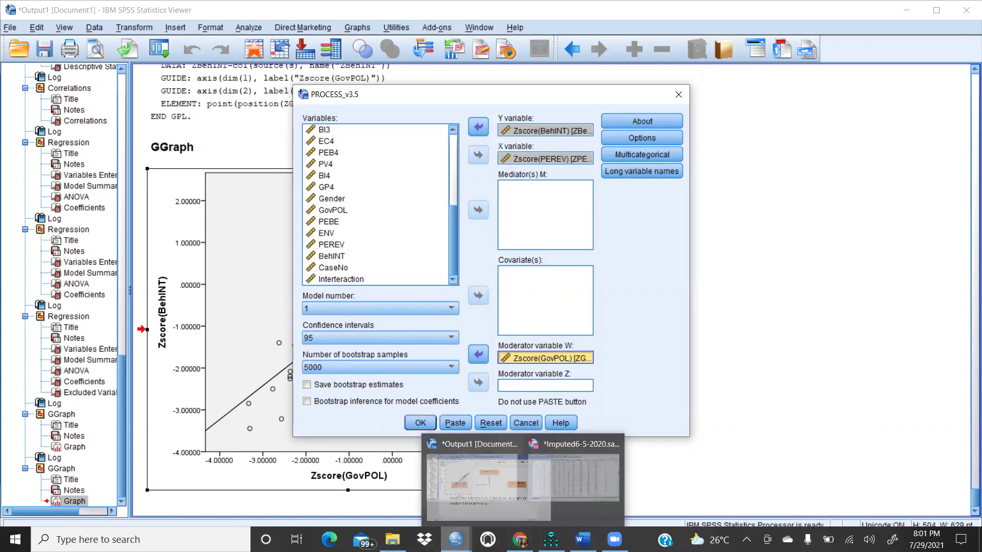
mouse_move(392, 539)
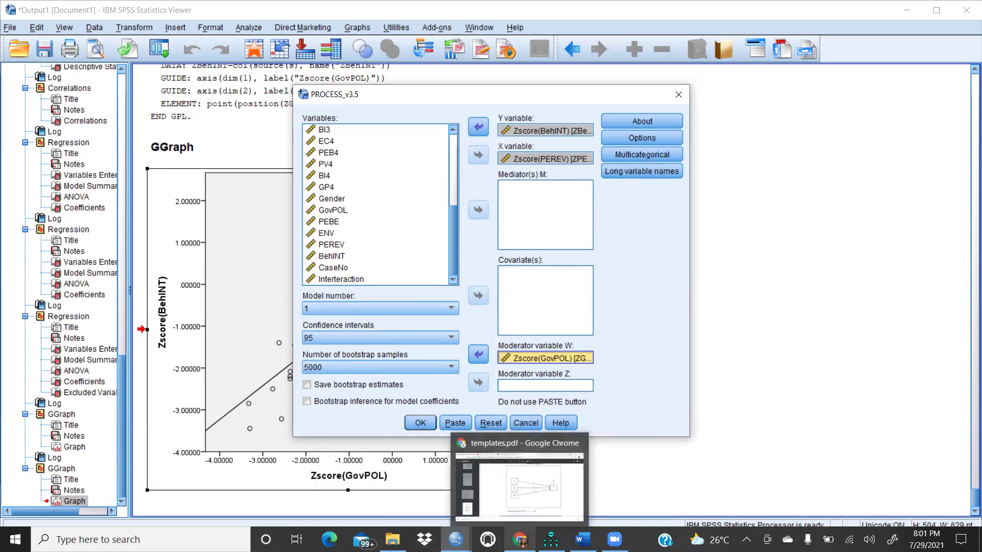
left_click(520, 539)
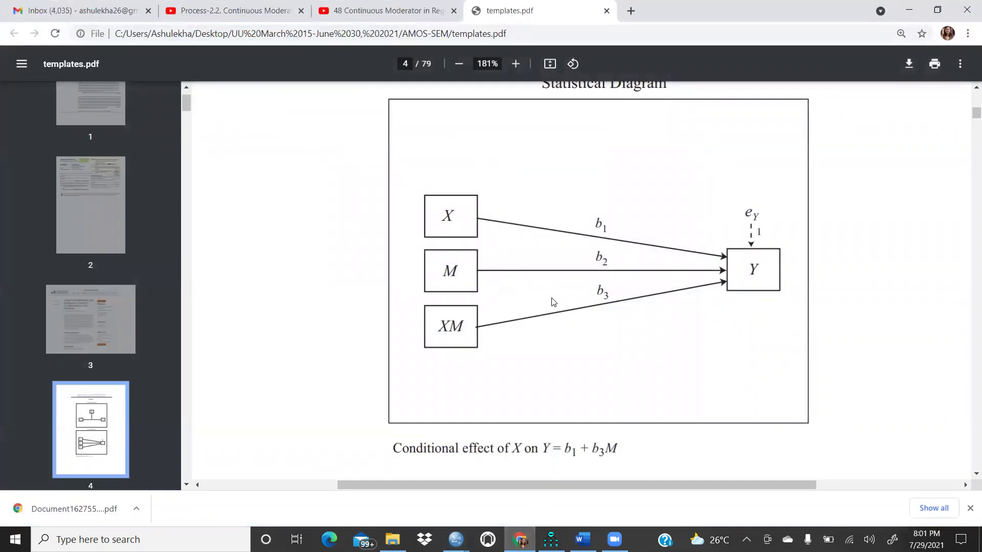
scroll(571, 279, "up", 10)
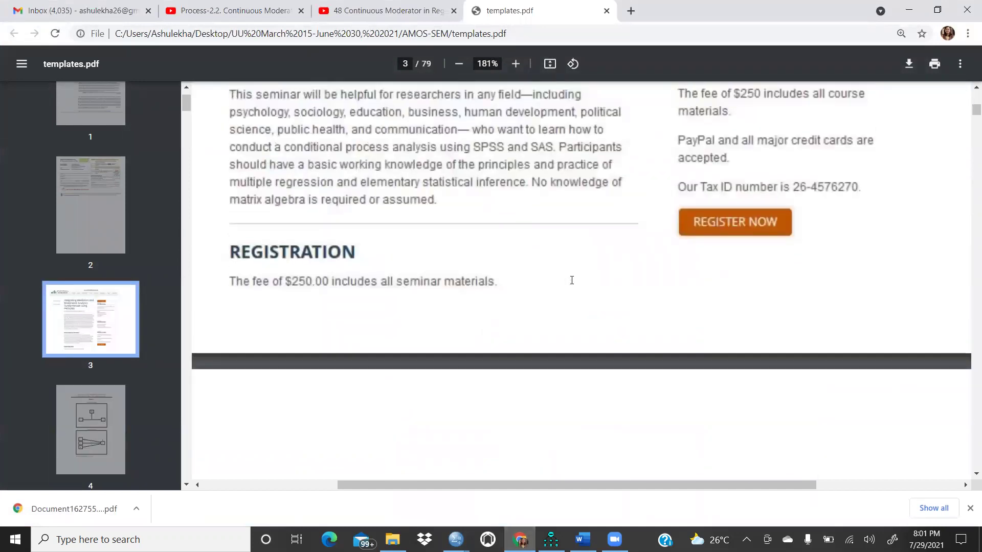
scroll(573, 287, "down", 6)
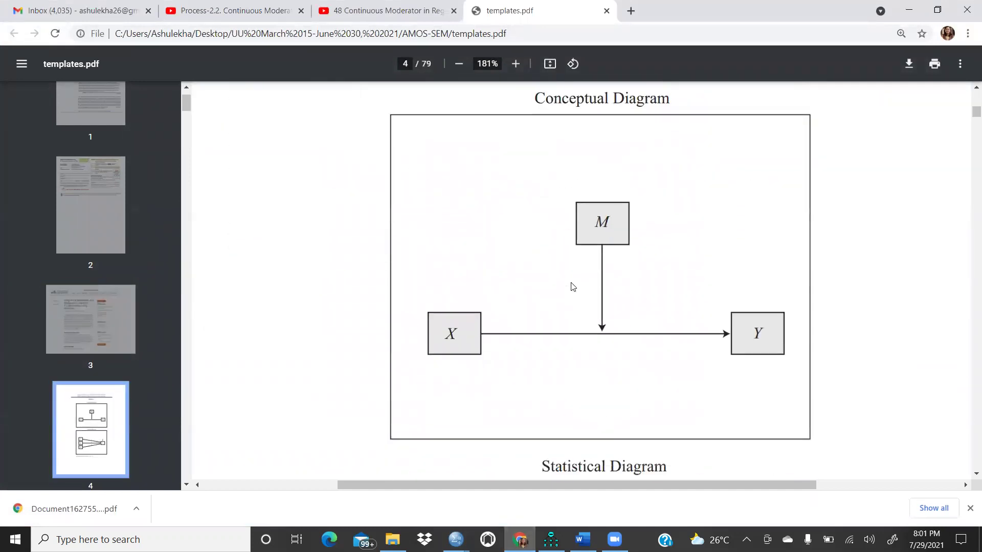
scroll(573, 286, "up", 4)
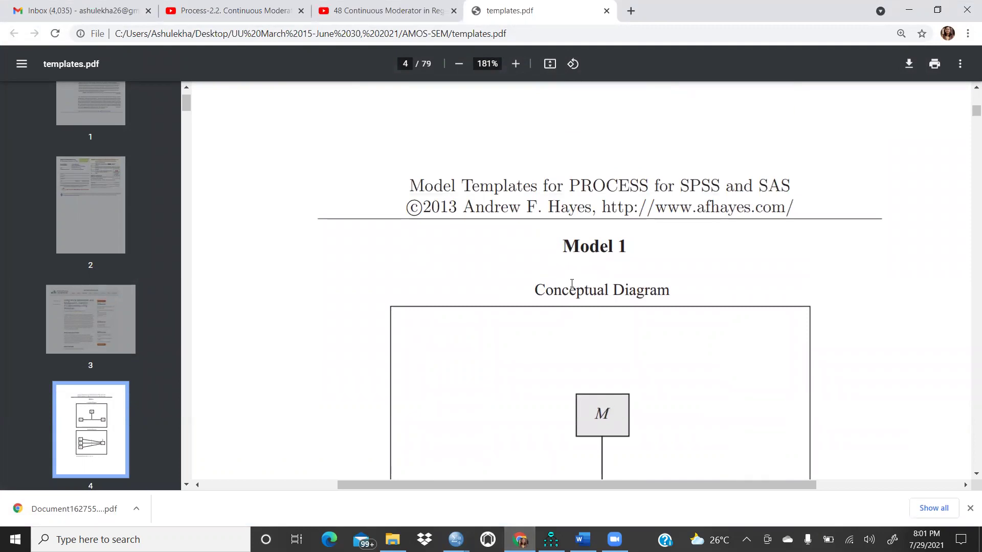
scroll(597, 249, "down", 3)
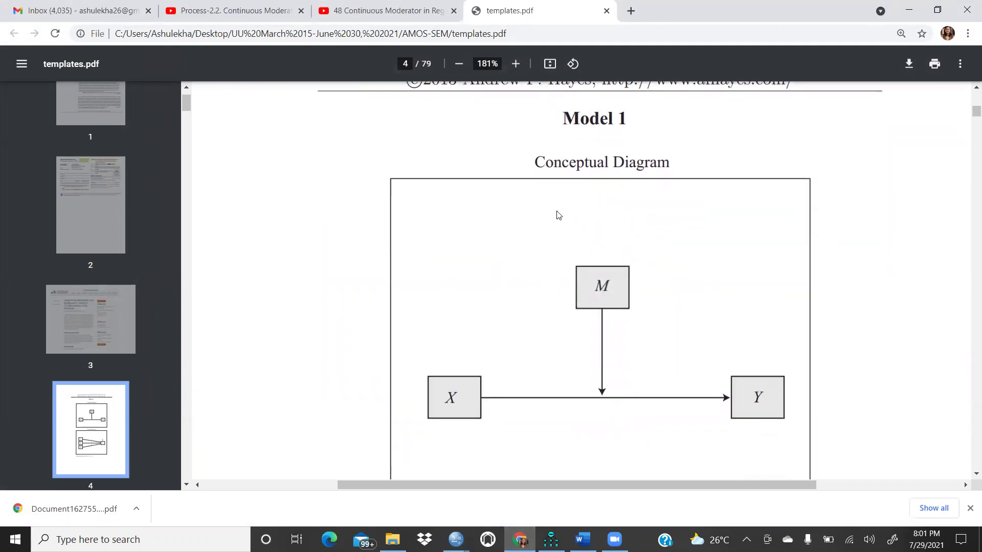
scroll(757, 266, "down", 3)
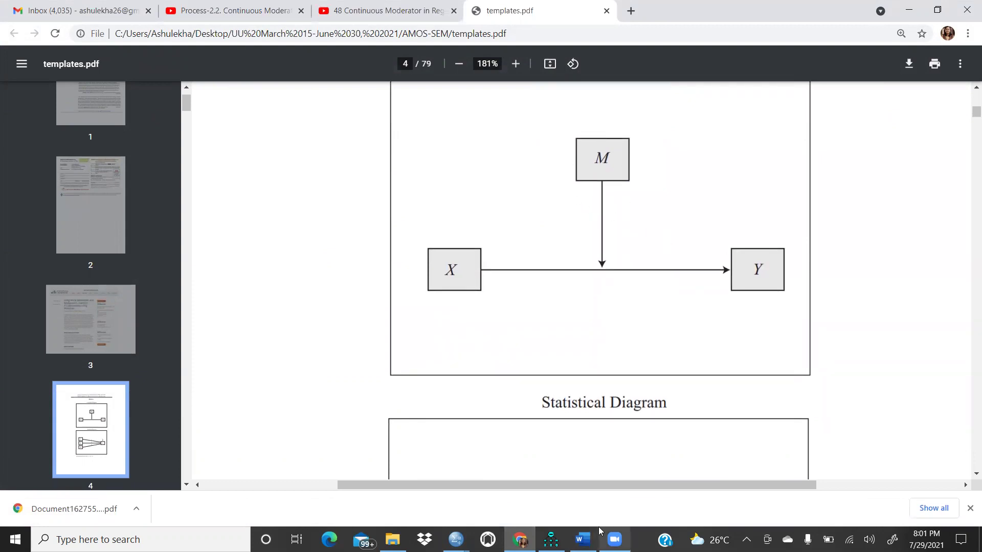
Compare the Model 1 conceptual and statistical diagrams with the moderation diagram in Word and the path diagram in Amos.
left_click(583, 540)
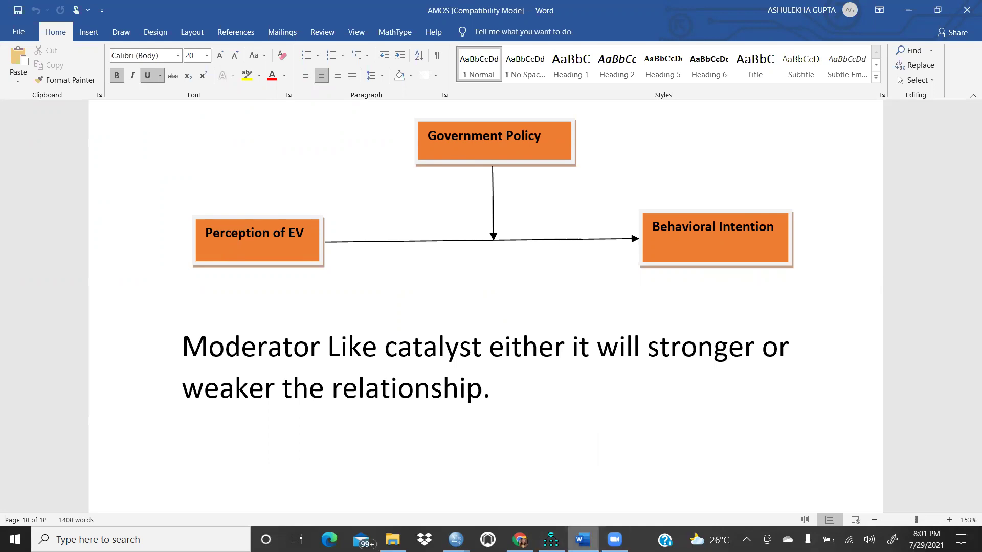
left_click(520, 540)
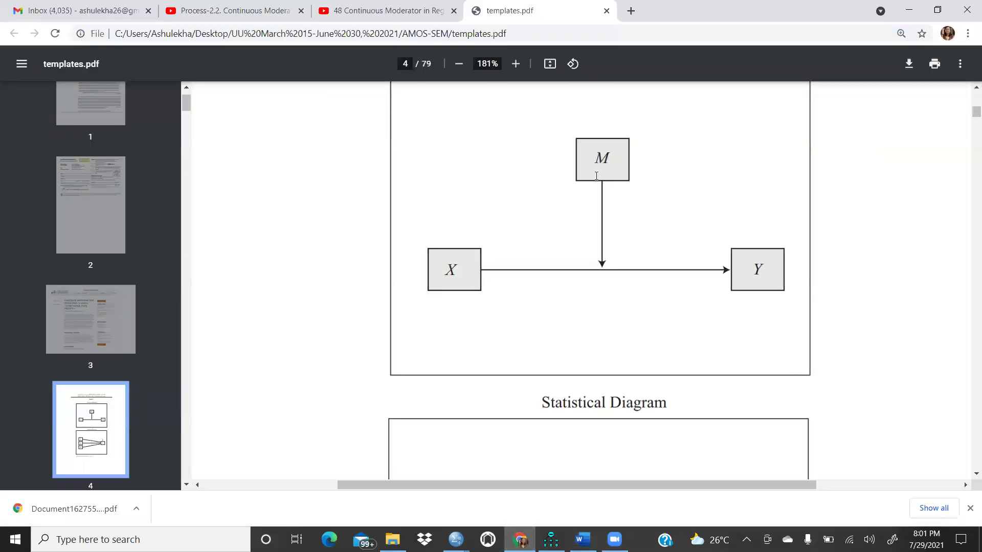
scroll(686, 212, "up", 5)
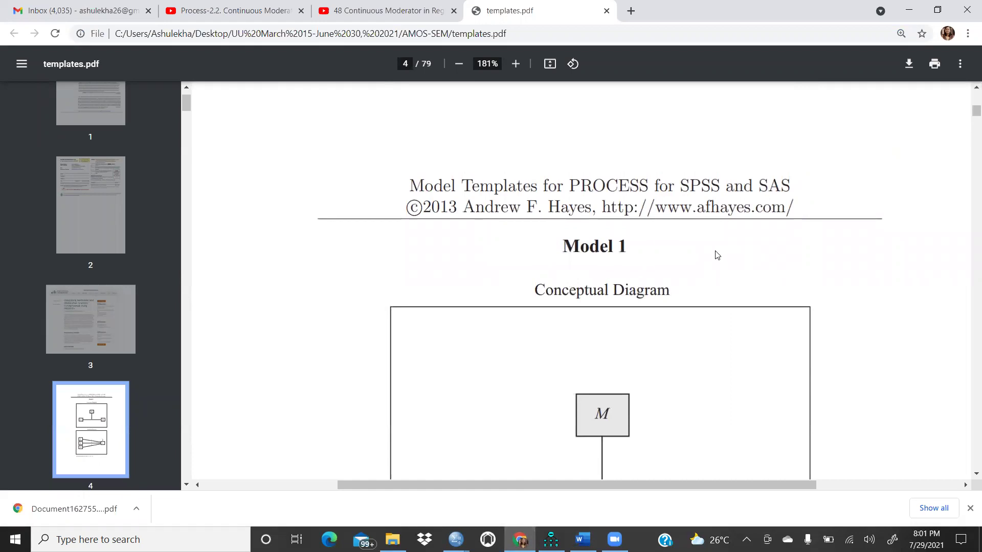
scroll(714, 250, "down", 10)
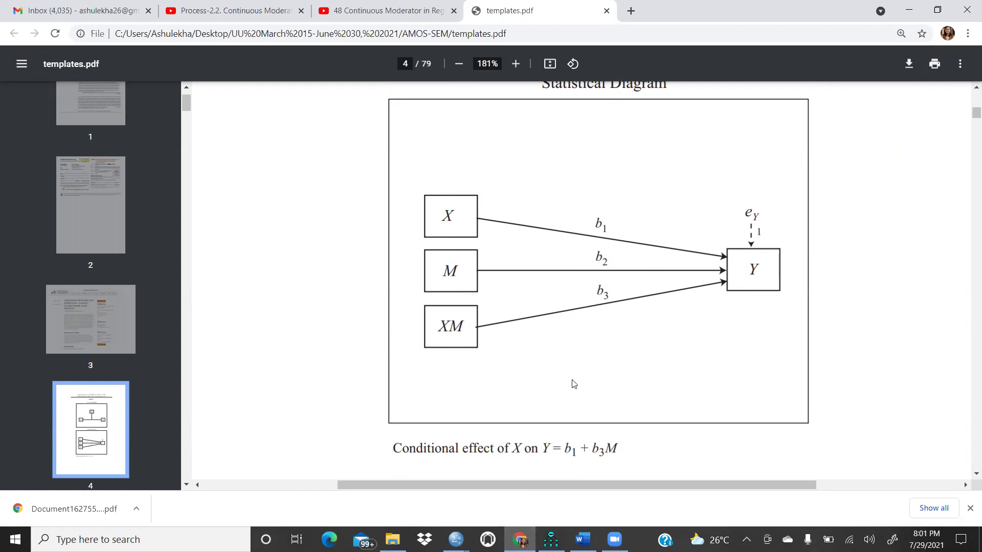
left_click(550, 539)
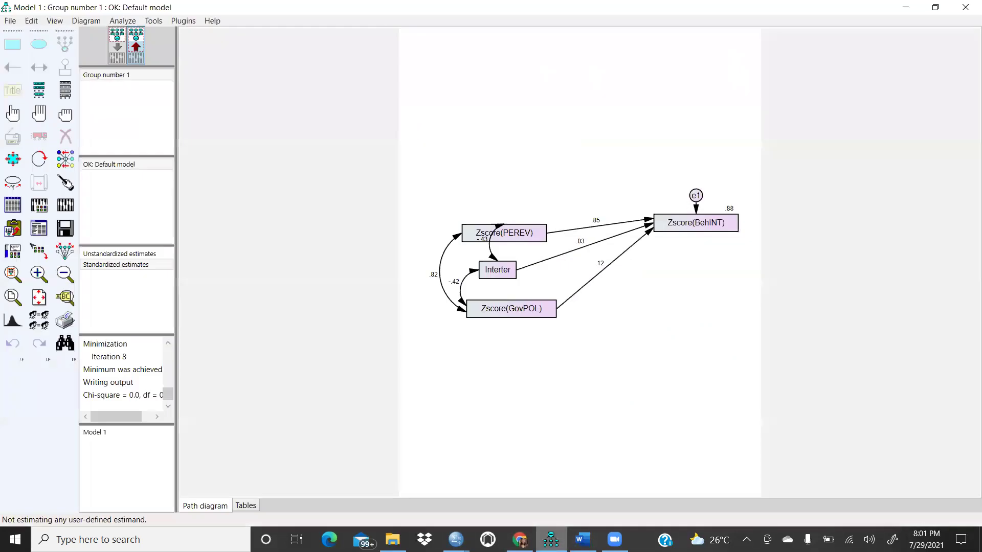
left_click(520, 539)
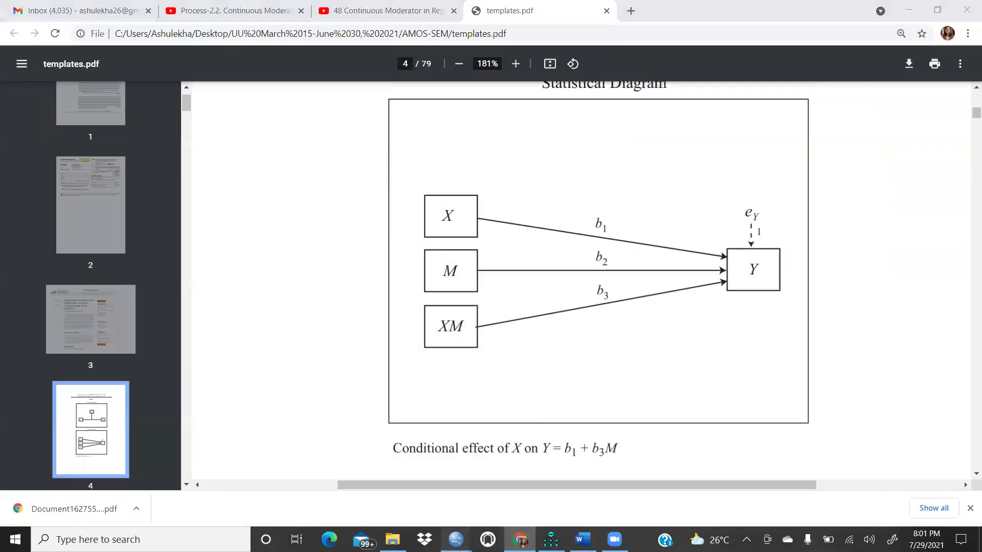
Switch back to the Imputed6-5-2020.sav data set in SPSS.
mouse_move(456, 540)
left_click(542, 489)
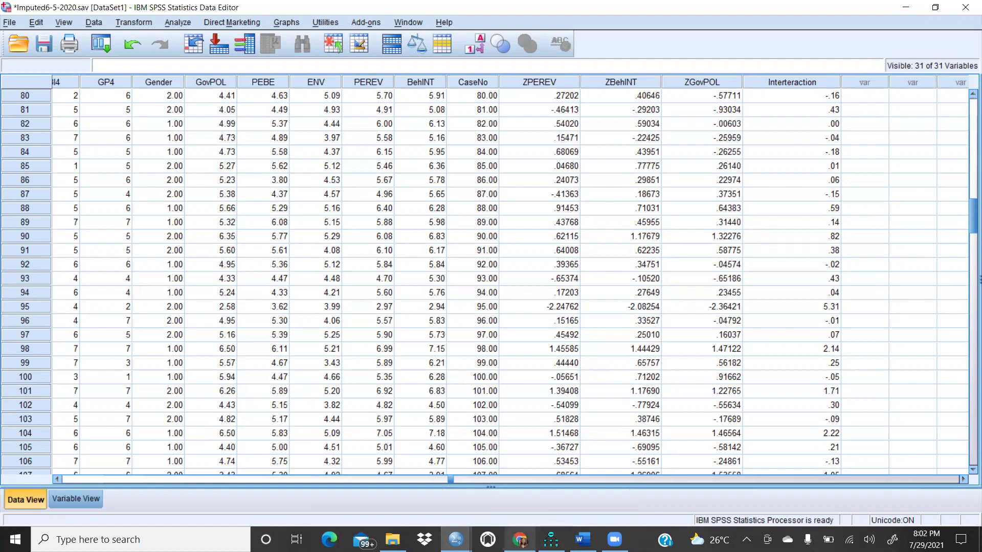
left_click(563, 508)
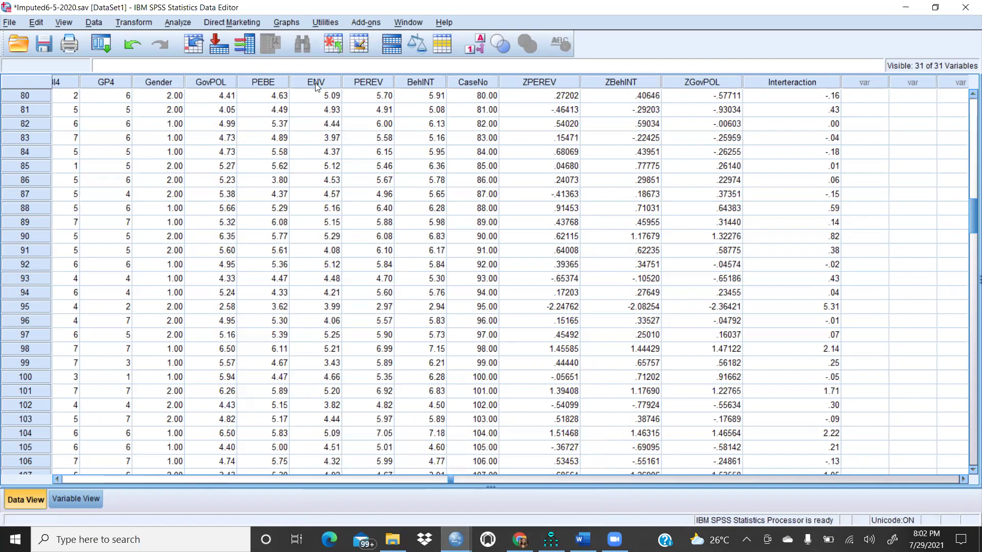
left_click(178, 23)
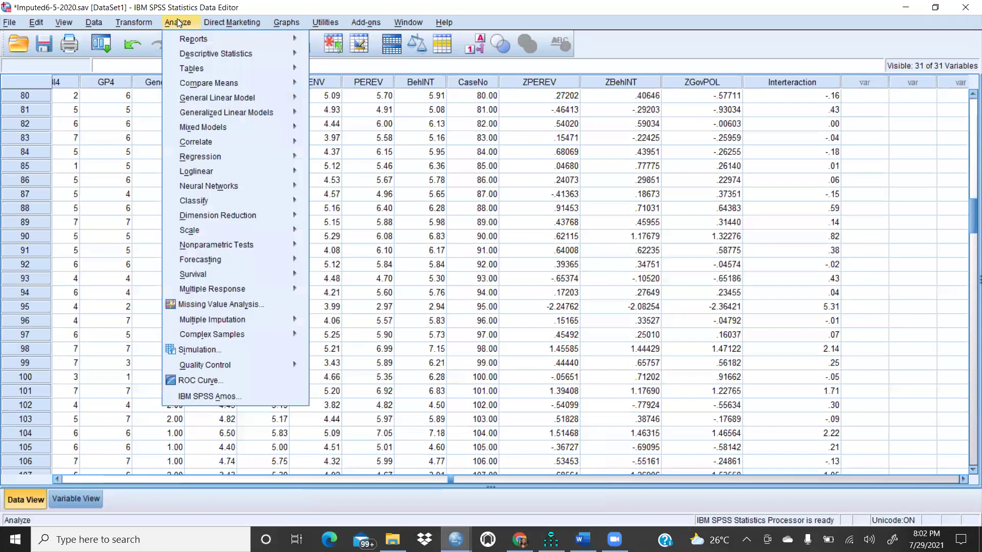
mouse_move(204, 142)
left_click(322, 23)
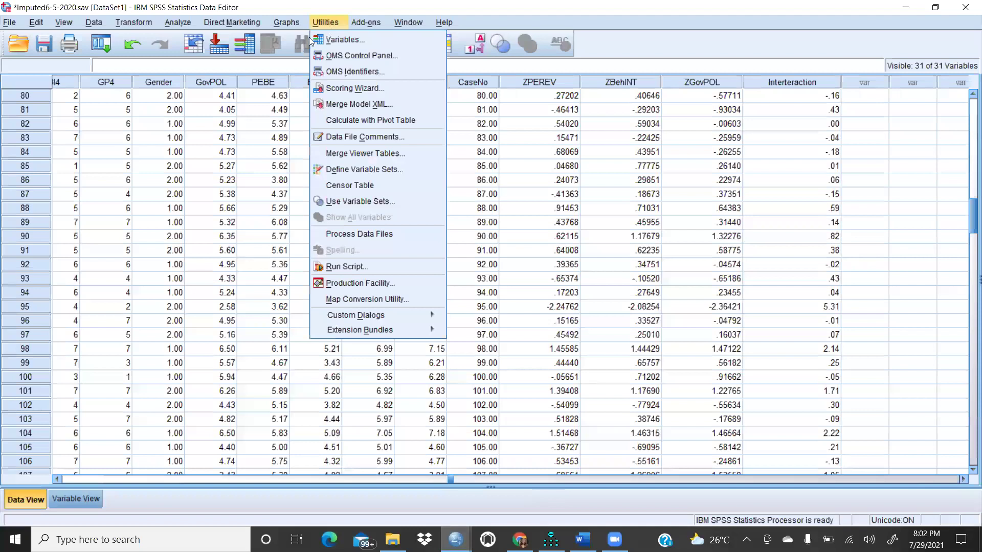
mouse_move(168, 23)
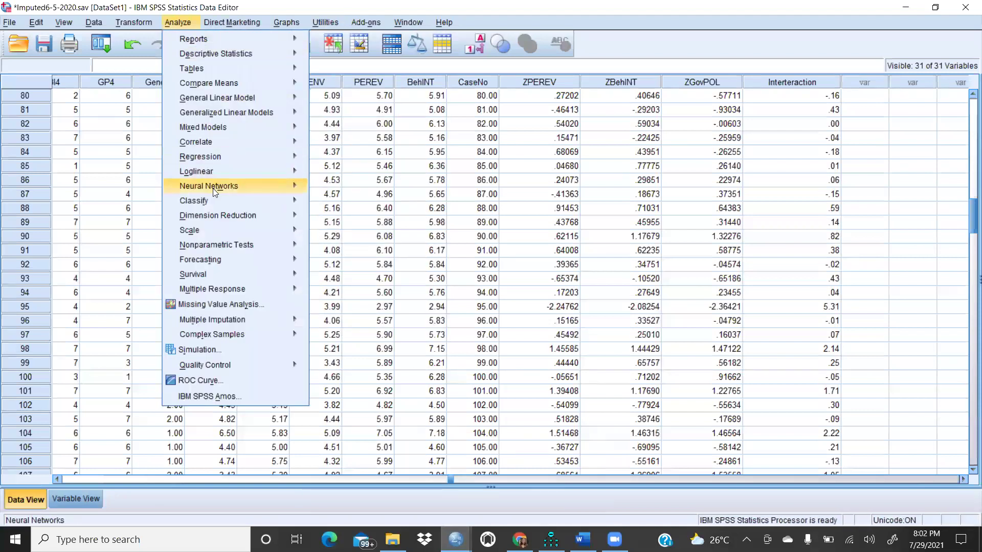
mouse_move(217, 156)
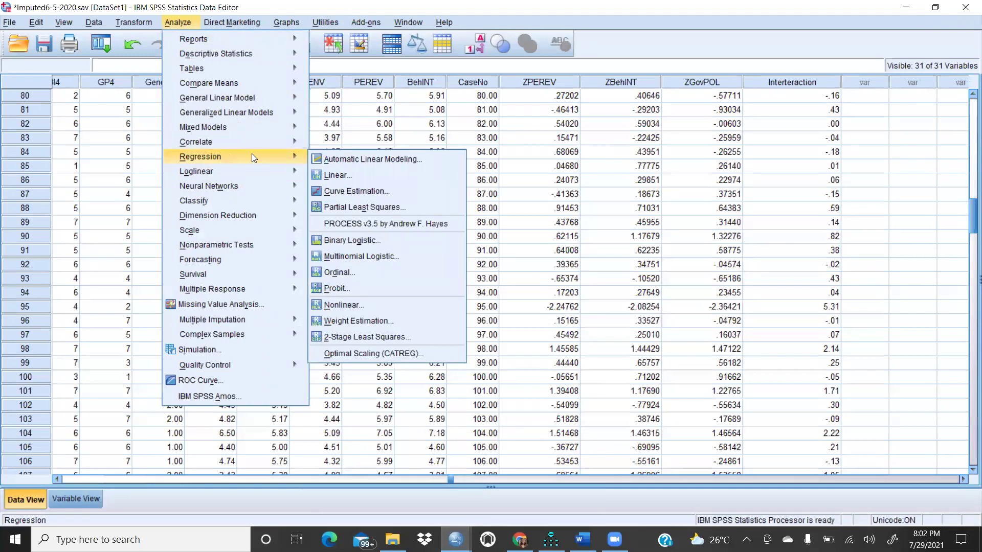
left_click(331, 179)
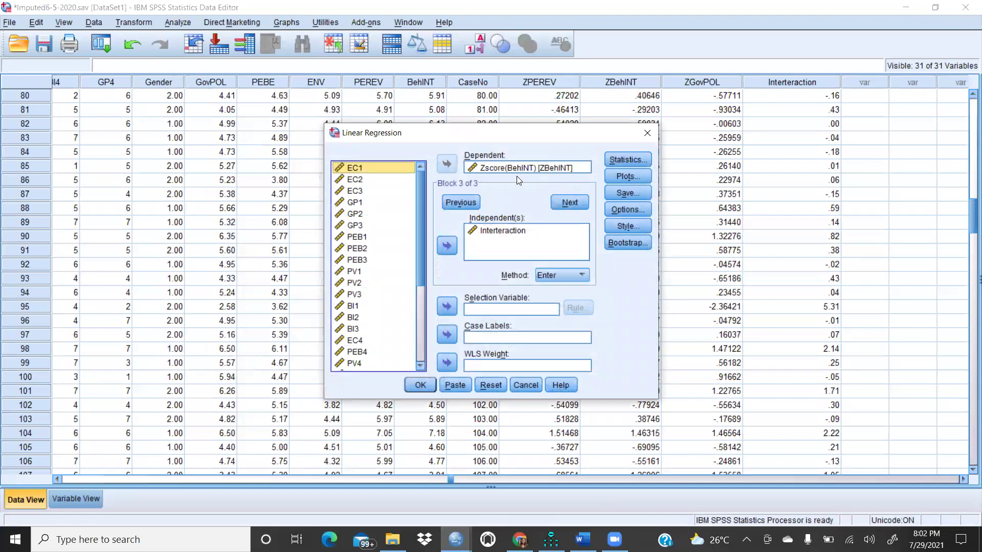
left_click_drag(421, 237, 425, 336)
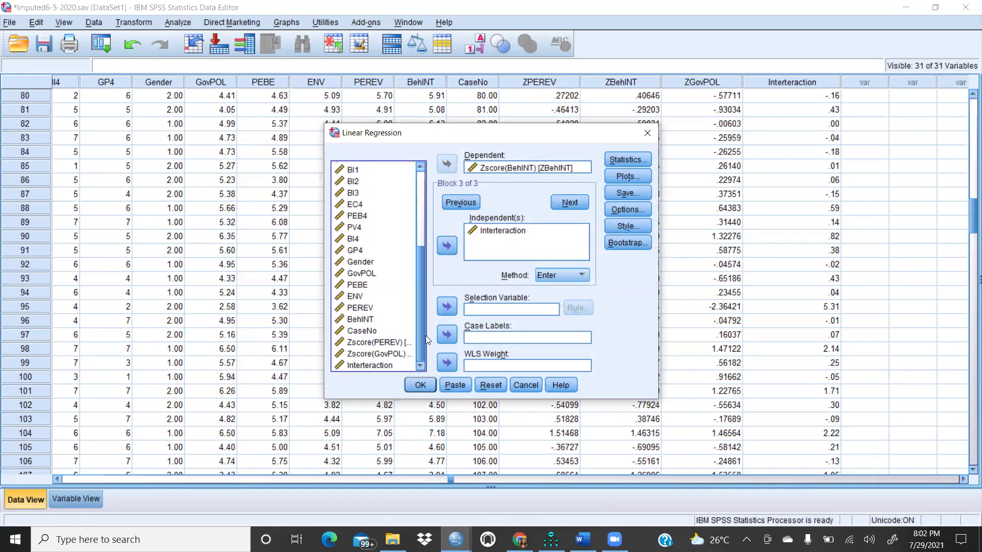
left_click(646, 134)
Open PROCESS v3.5 from the regression analyses and select model number 1.
left_click(186, 23)
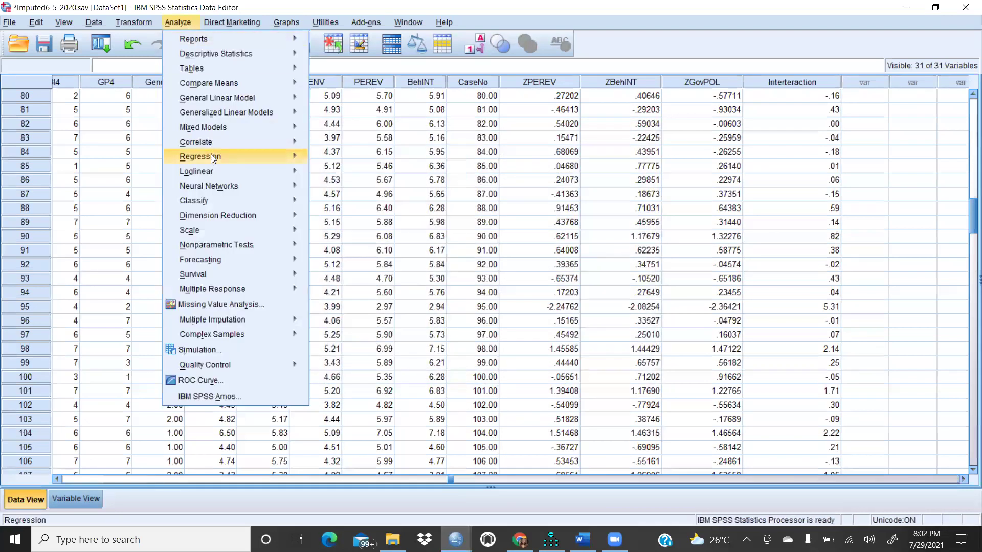
mouse_move(277, 156)
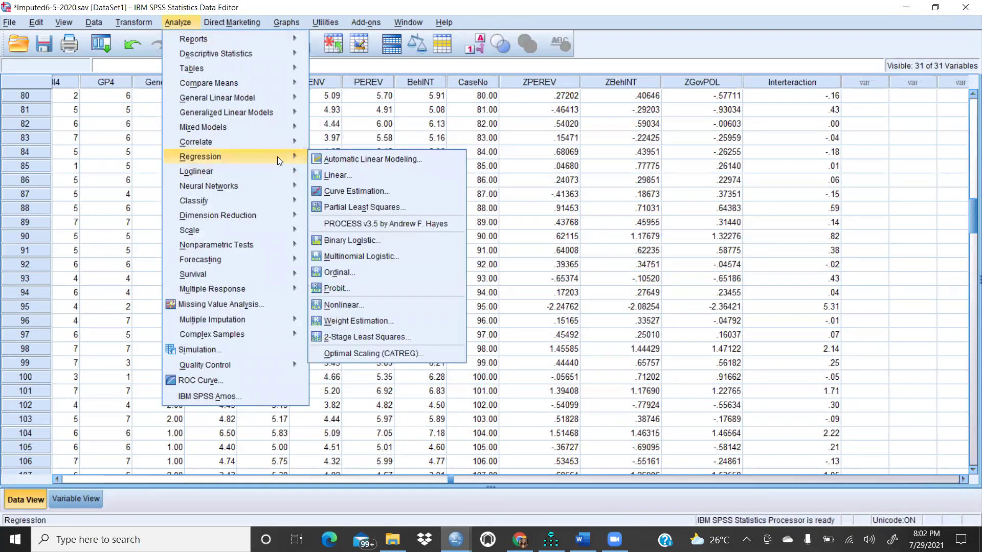
left_click(351, 221)
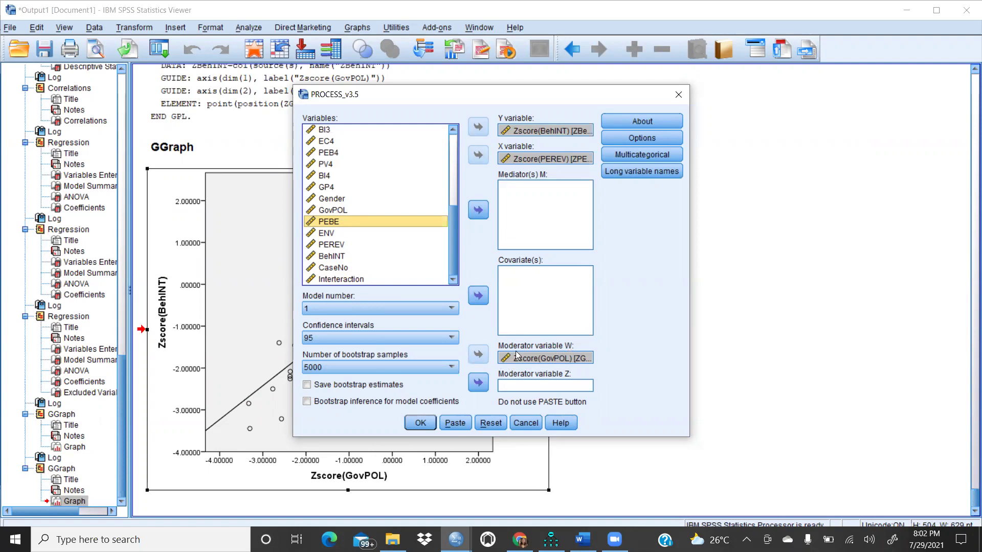
left_click(453, 312)
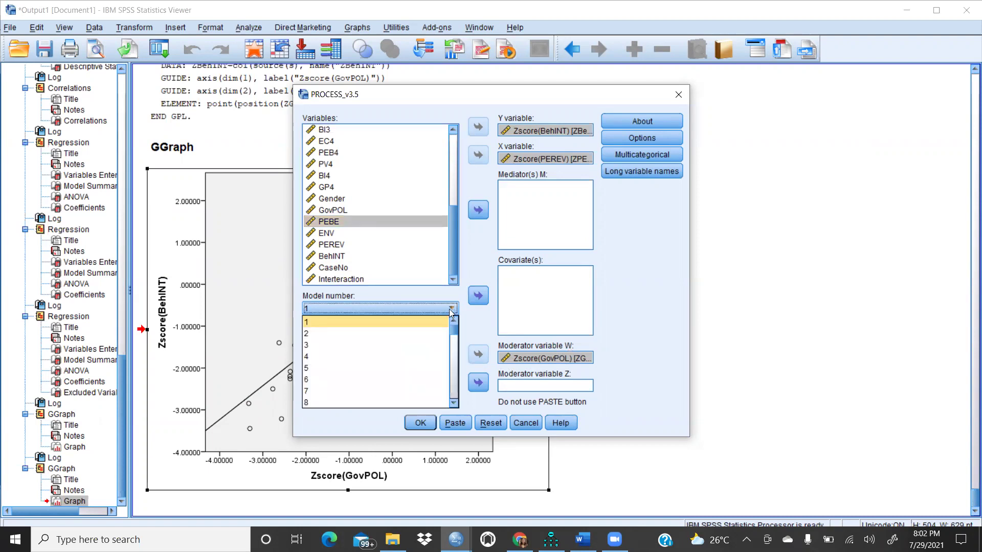
left_click(315, 321)
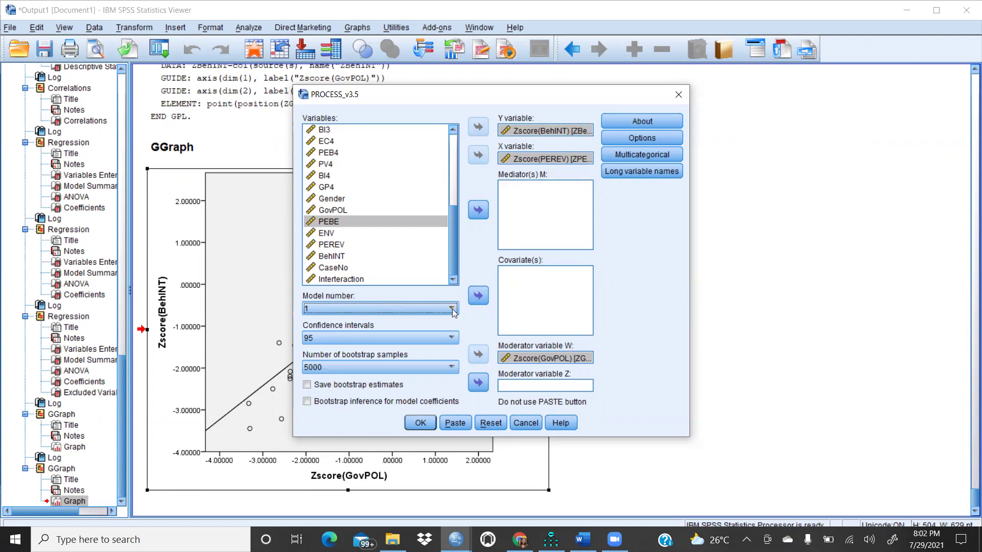
Switch to templates.pdf in Chrome and examine the conceptual and statistical diagrams of PROCESS Model 2.
left_click(519, 540)
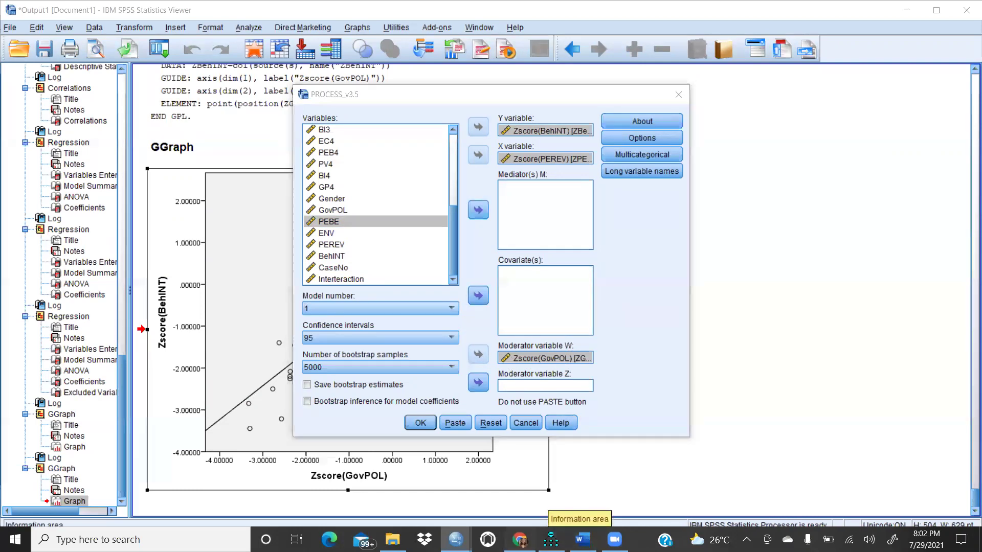
scroll(634, 235, "down", 10)
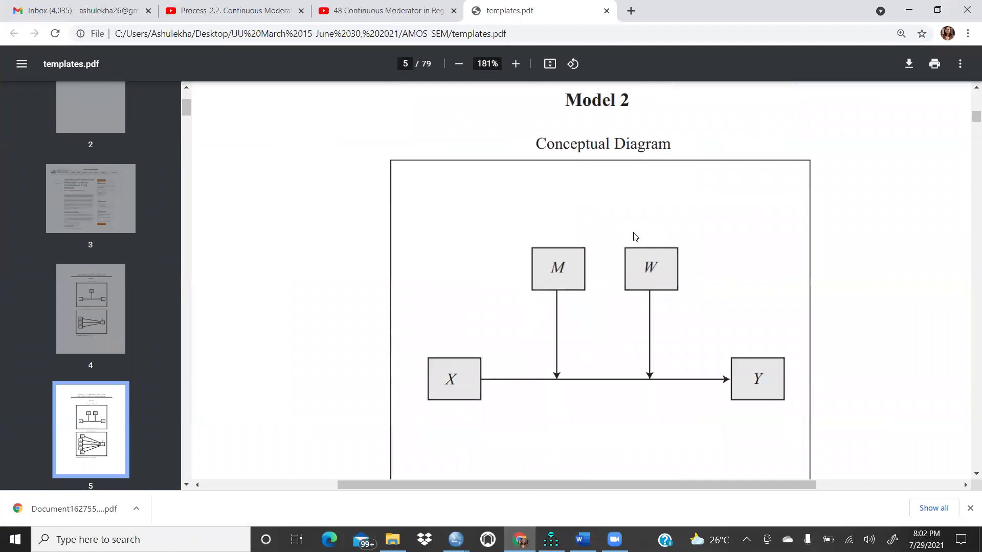
scroll(601, 252, "down", 3)
scroll(600, 251, "up", 3)
scroll(648, 277, "down", 5)
scroll(642, 275, "down", 3)
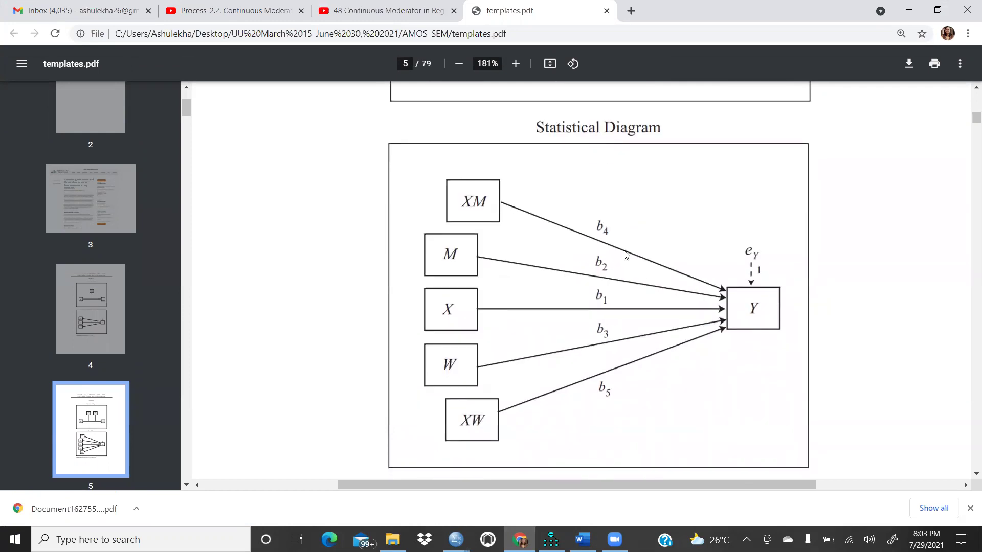
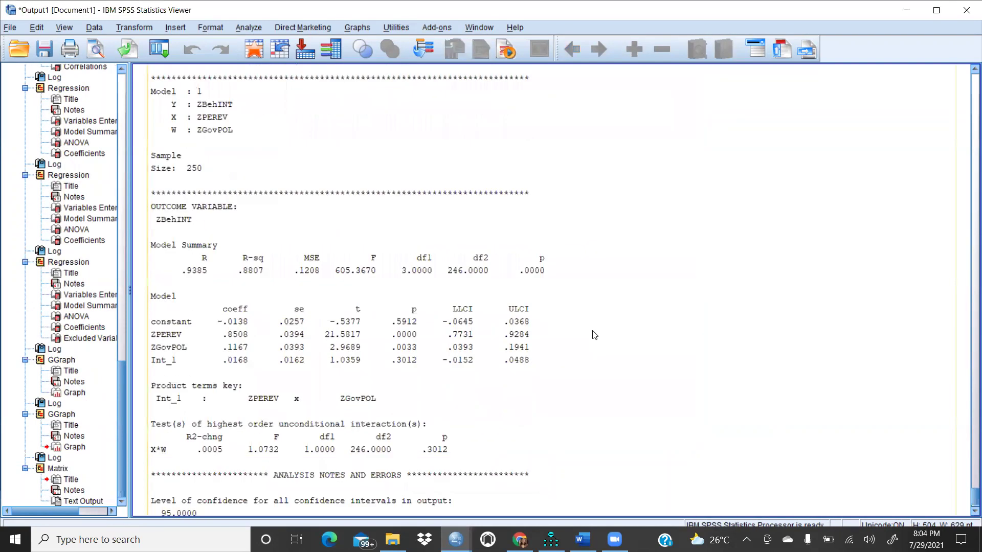
Examine the PROCESS output for Model 1, covering the variable roles, sample size, model summary, coefficients and interaction test.
scroll(580, 324, "down", 2)
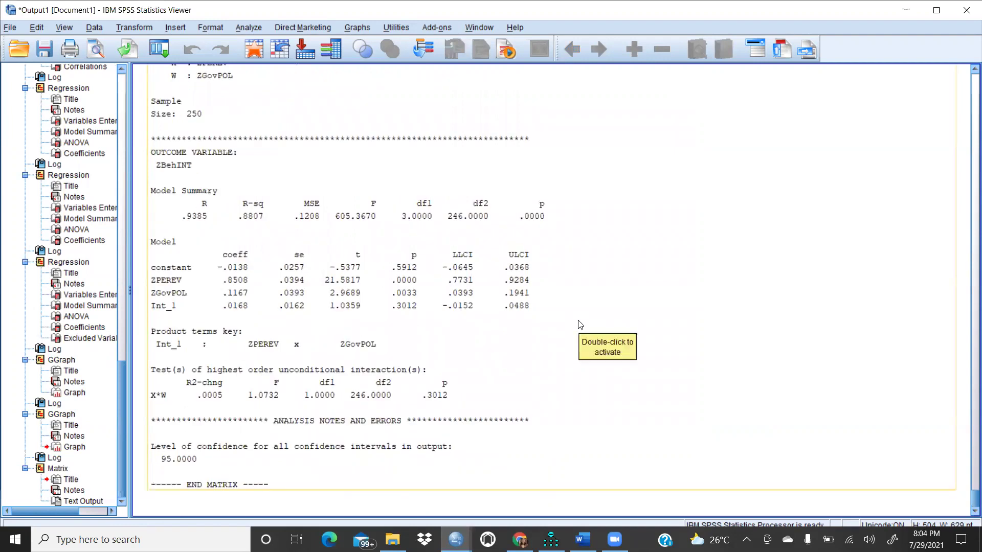
scroll(579, 324, "up", 5)
scroll(580, 325, "up", 3)
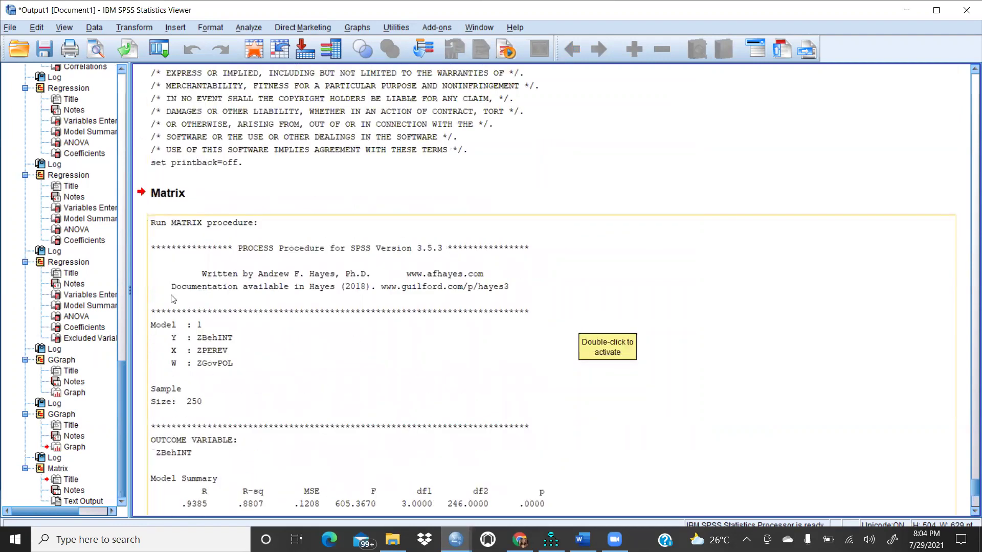
scroll(244, 266, "down", 3)
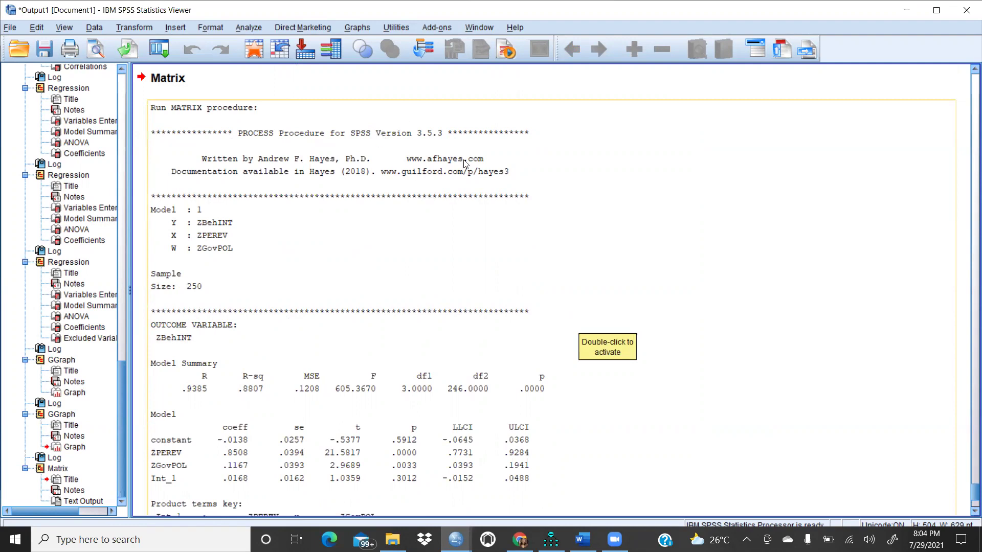
scroll(506, 155, "up", 2)
scroll(465, 163, "down", 3)
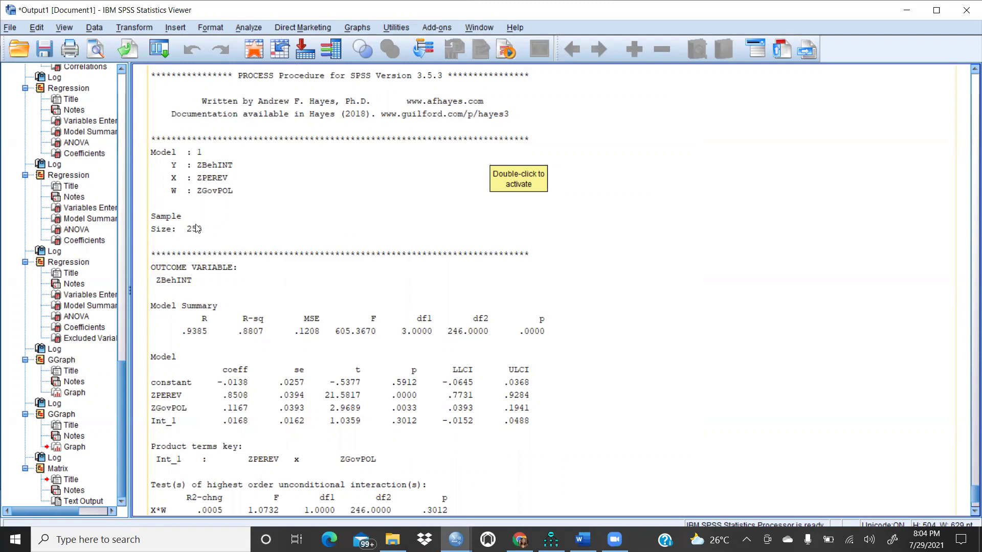
scroll(324, 183, "down", 3)
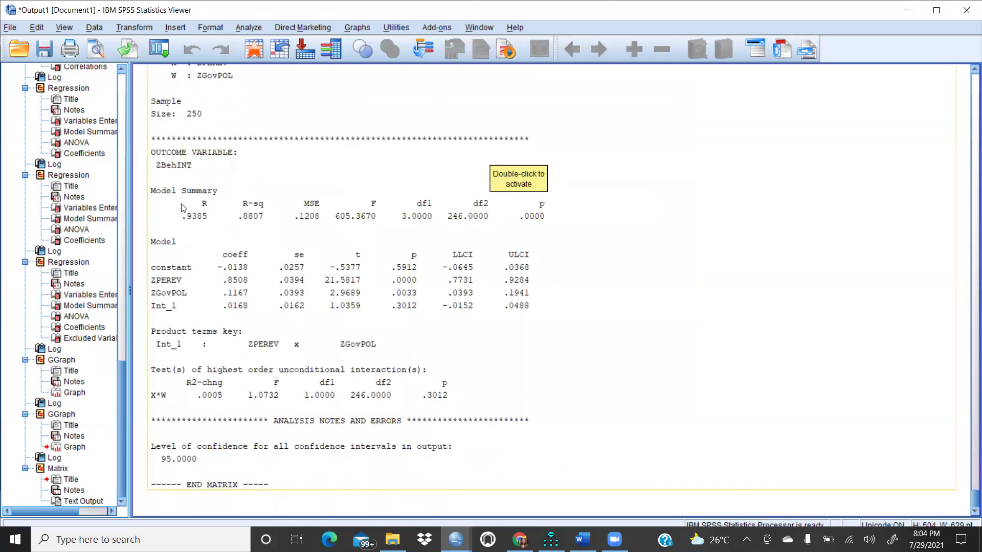
Copy the PROCESS text output from SPSS into the AMOS Word document, below the sentence describing the moderator as a catalyst.
right_click(516, 236)
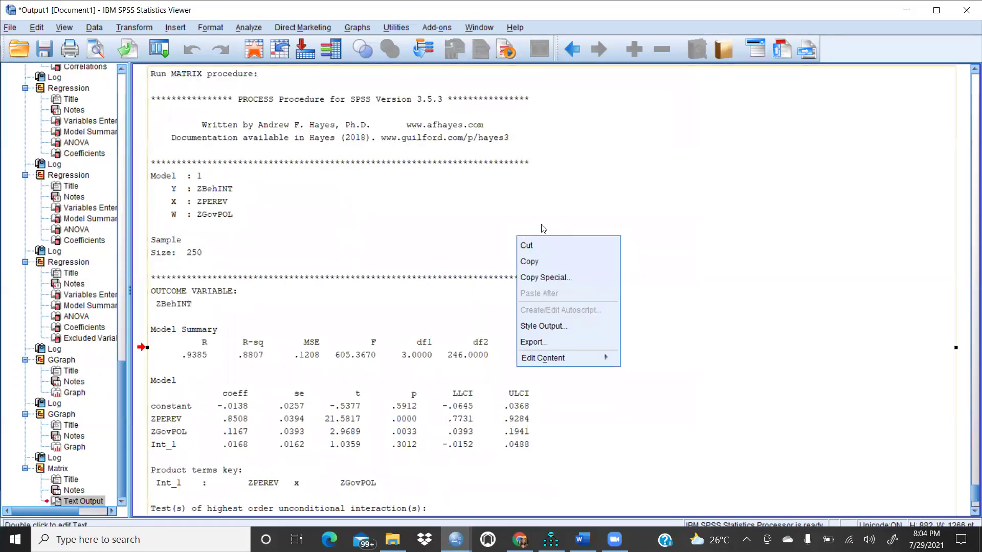
left_click(527, 261)
key("alt+Tab")
scroll(526, 395, "down", 5)
left_click(200, 266)
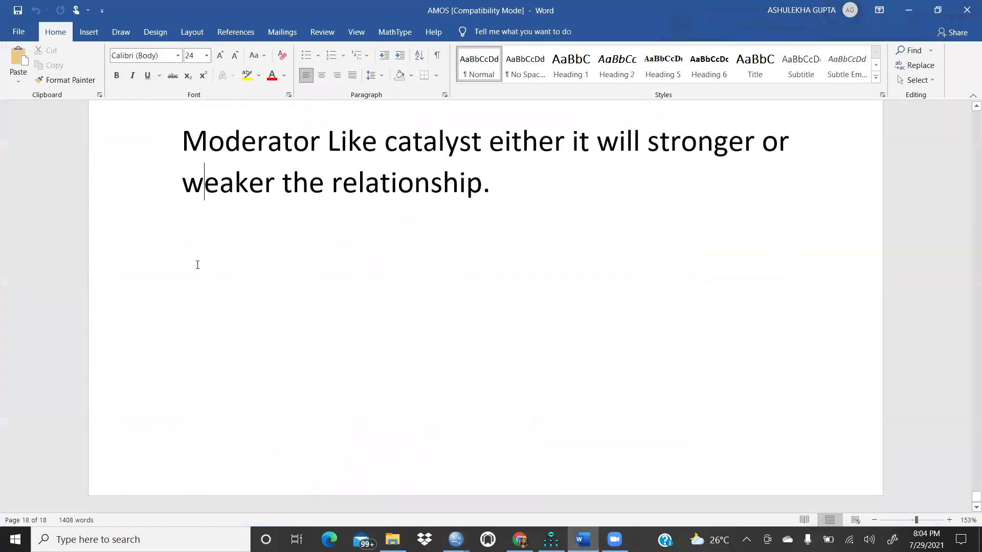
left_click(508, 190)
key("Return")
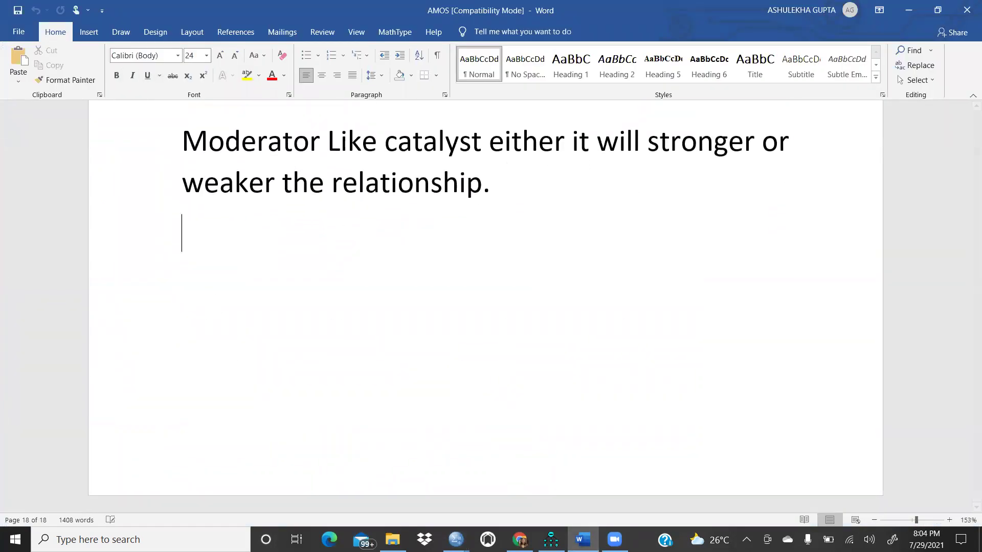
key("ctrl+v")
Highlight the Y, X and W variable lines of the pasted PROCESS output in yellow.
scroll(553, 238, "up", 2)
scroll(552, 239, "down", 2)
scroll(552, 239, "up", 15)
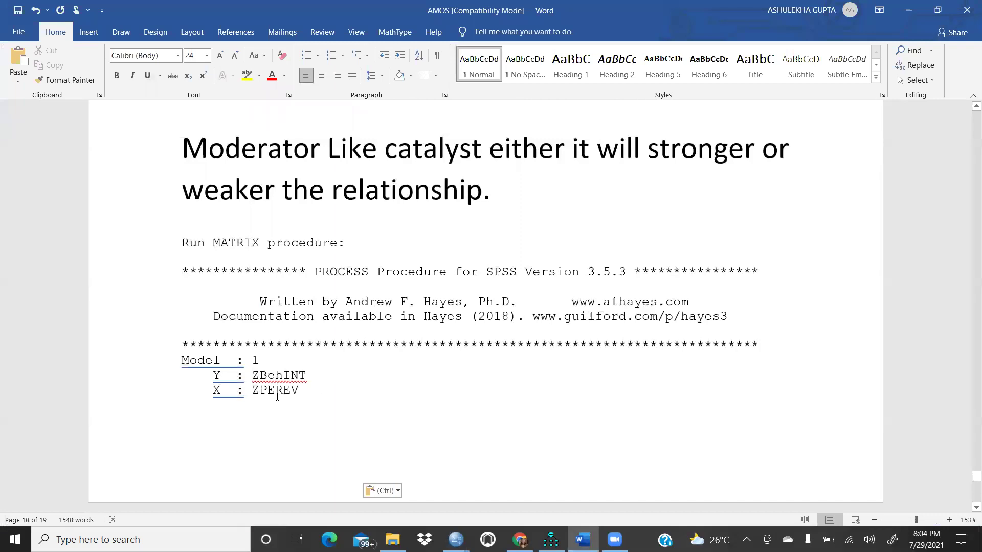
left_click_drag(210, 374, 335, 390)
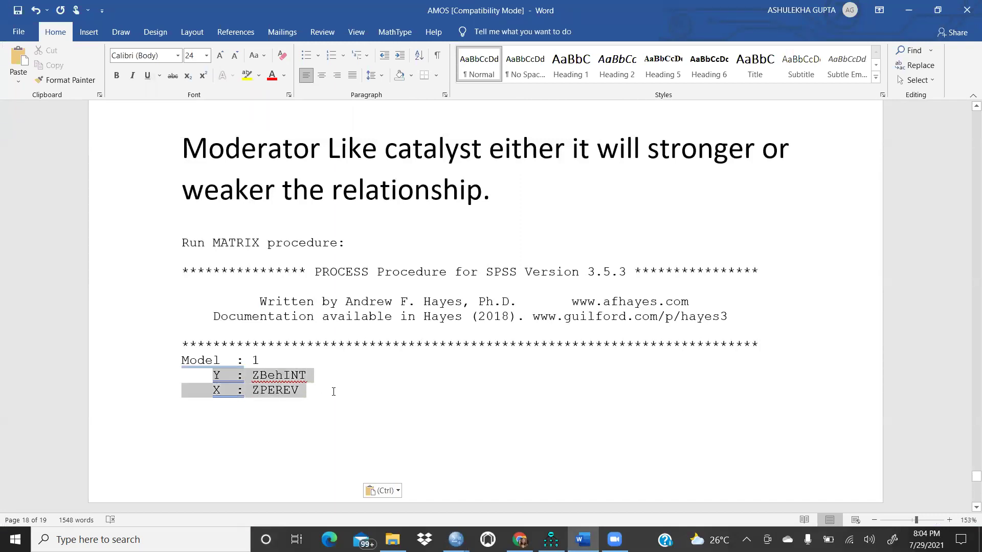
left_click(247, 75)
scroll(284, 145, "down", 10)
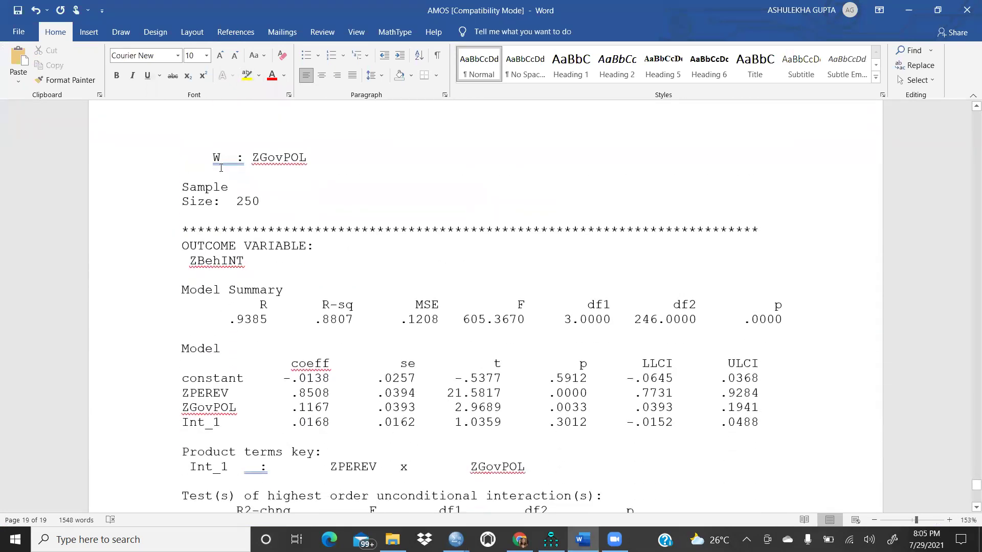
left_click_drag(236, 151, 340, 156)
left_click(247, 75)
Highlight the Int_1 row of the pasted coefficients table in yellow and read it against the ZPEREV and ZGovPOL rows.
scroll(417, 184, "down", 2)
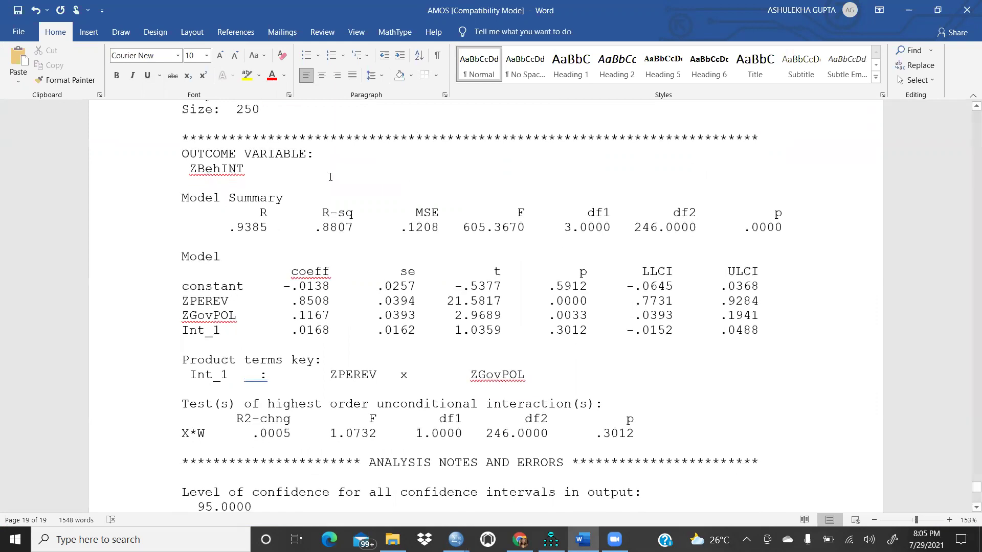
scroll(445, 292, "down", 1)
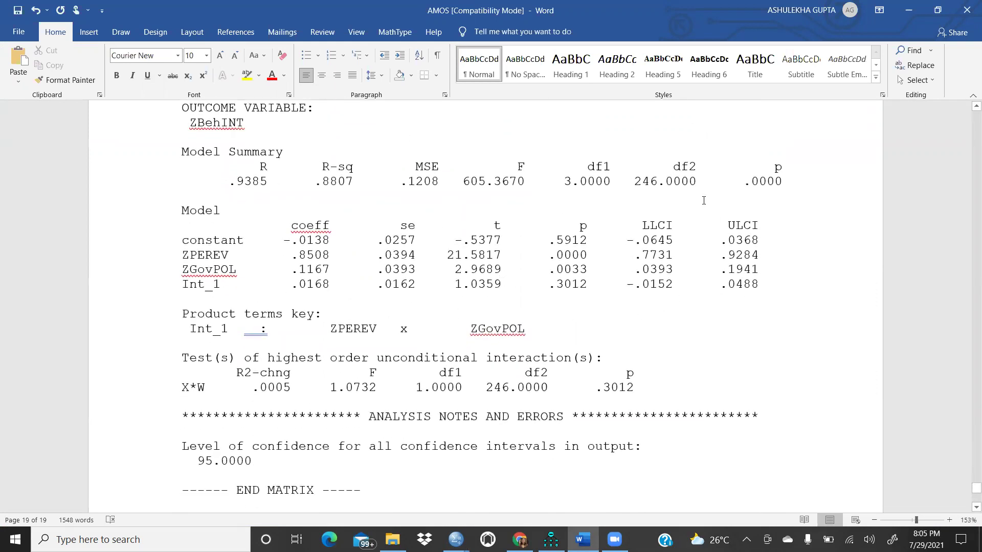
left_click_drag(470, 284, 593, 300)
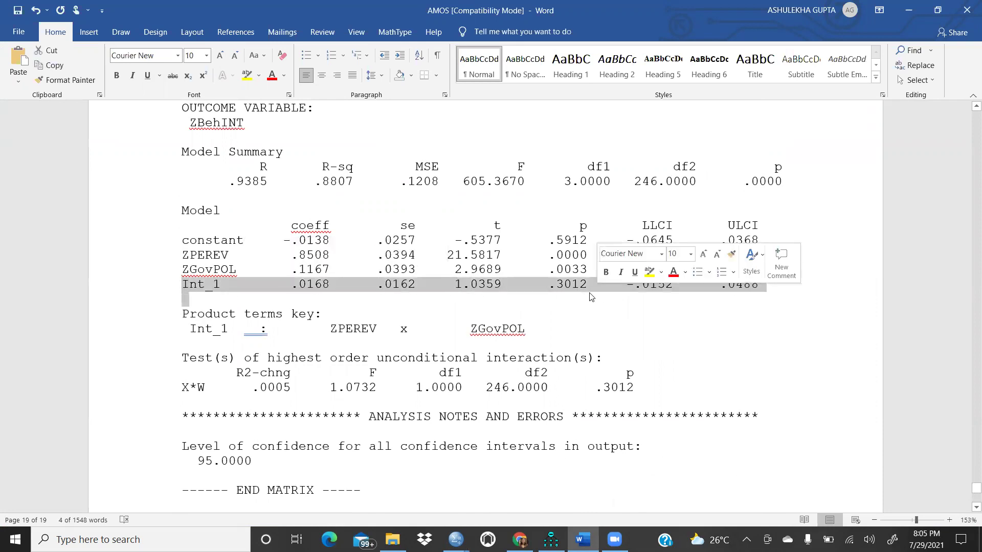
left_click(246, 77)
left_click(670, 325)
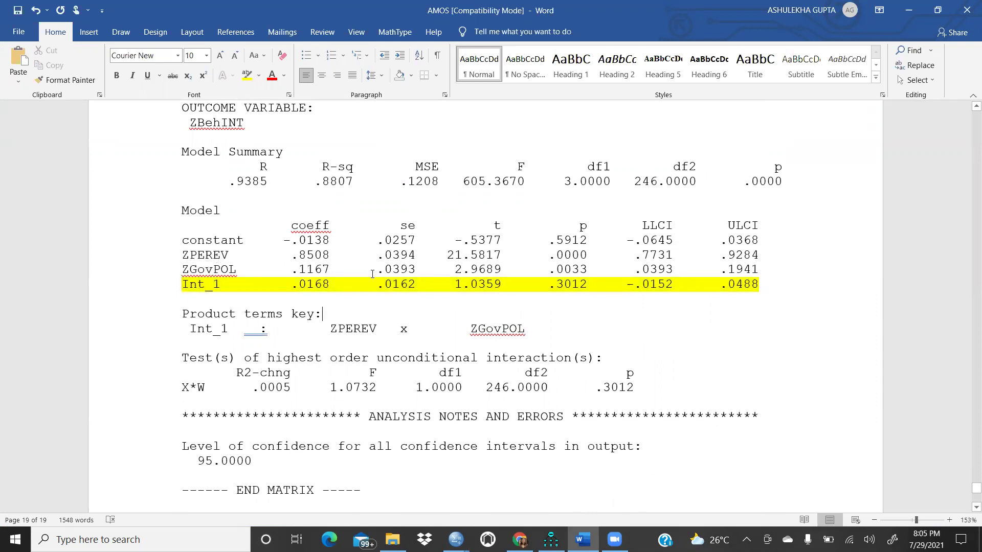
left_click(590, 254)
scroll(585, 323, "down", 2)
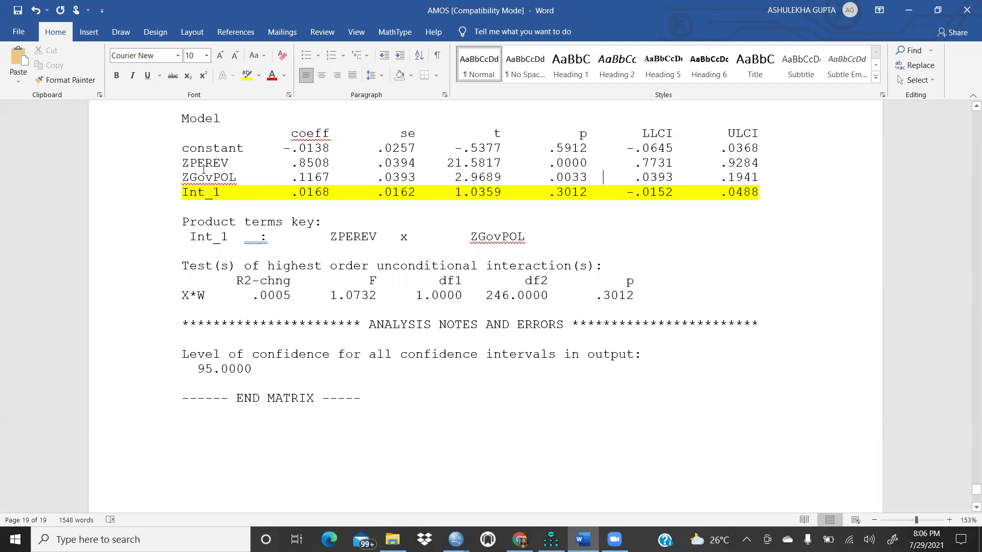
scroll(310, 223, "up", 3)
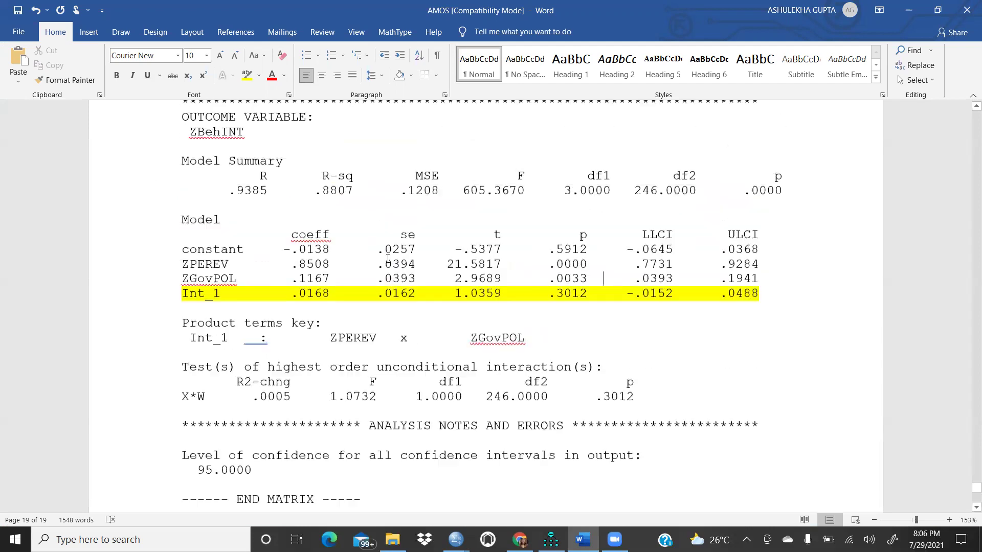
Switch to the SPSS output and copy the scatter plot of Zscore(BehINT) against Zscore(GovPOL).
mouse_move(455, 539)
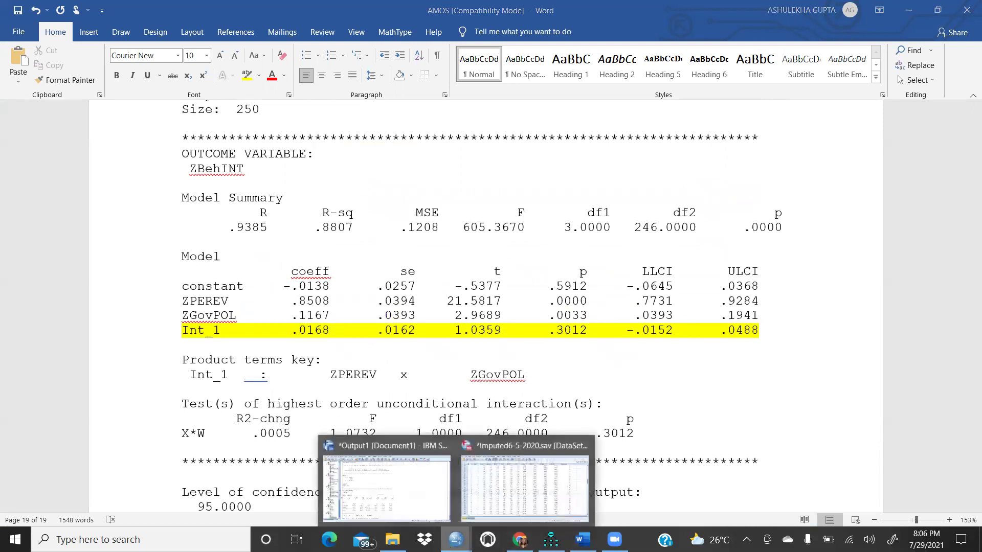
left_click(424, 501)
scroll(597, 321, "up", 10)
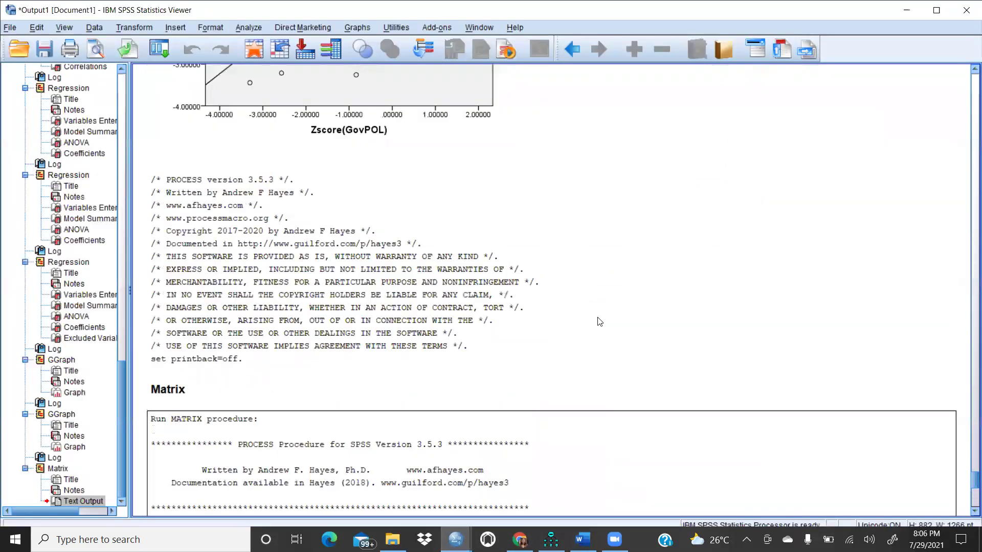
left_click(375, 324)
scroll(407, 252, "up", 7)
scroll(407, 251, "down", 11)
scroll(412, 231, "up", 4)
right_click(434, 264)
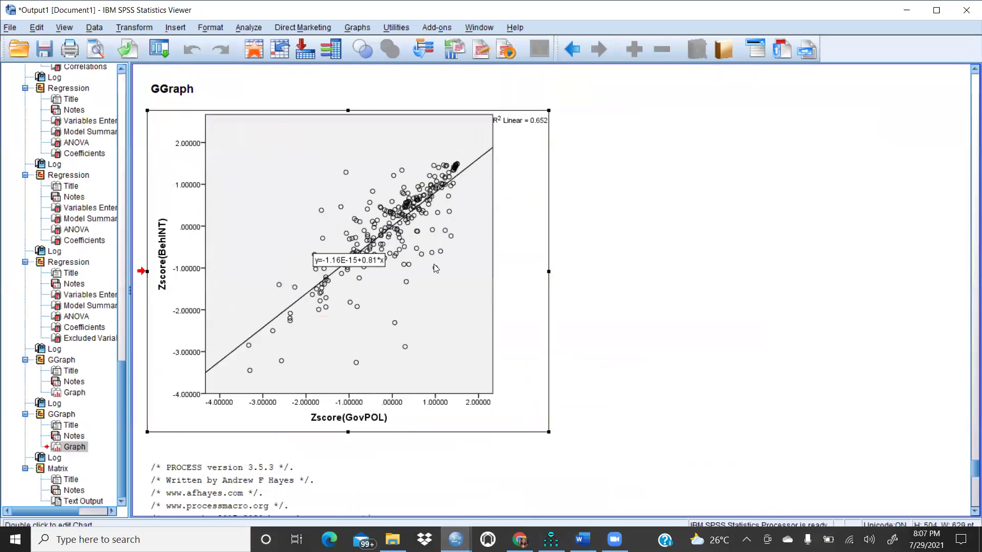
left_click(448, 291)
Paste the scatter plot at the end of the AMOS Word document, after the PROCESS output.
left_click(582, 539)
scroll(599, 382, "down", 10)
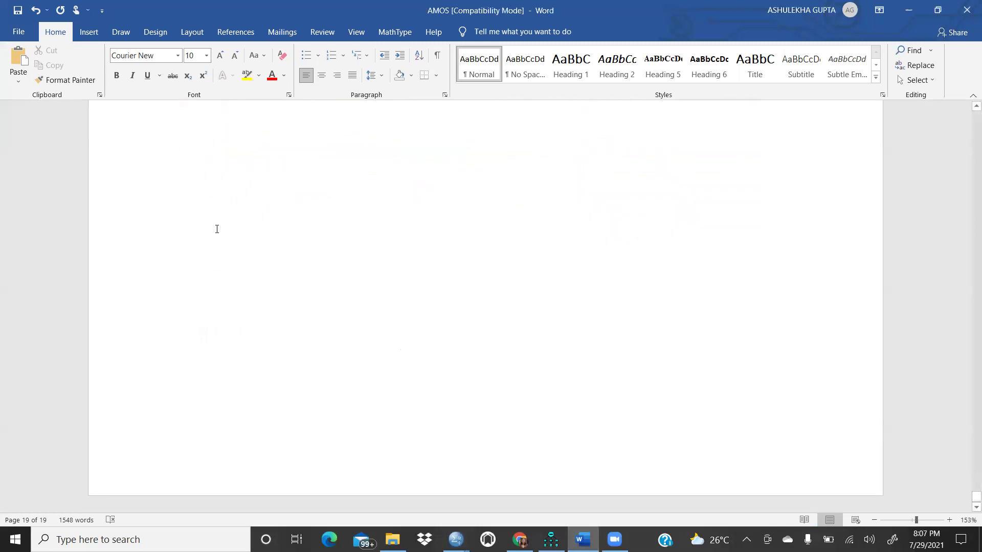
left_click(190, 174)
right_click(189, 174)
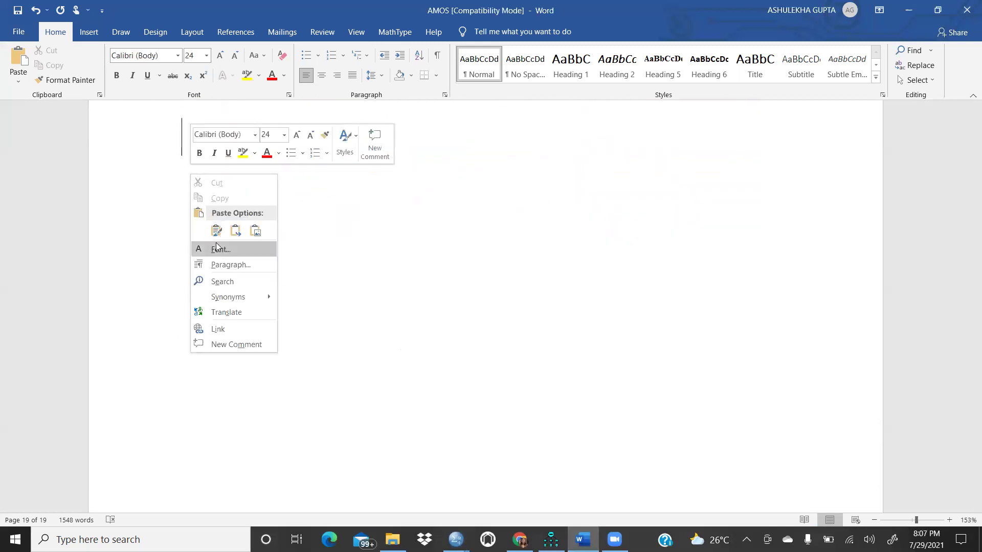
left_click(214, 229)
scroll(725, 257, "up", 5)
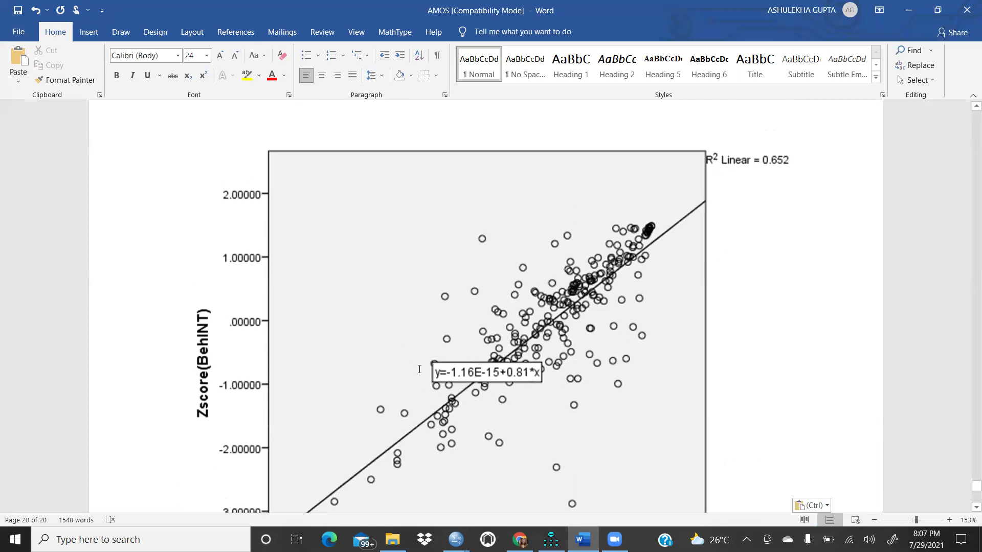
Switch to the SPSS output and examine the Coefficients table of the regression with Zscore(PEREV) as the only predictor of Zscore(BehINT).
scroll(554, 384, "up", 20)
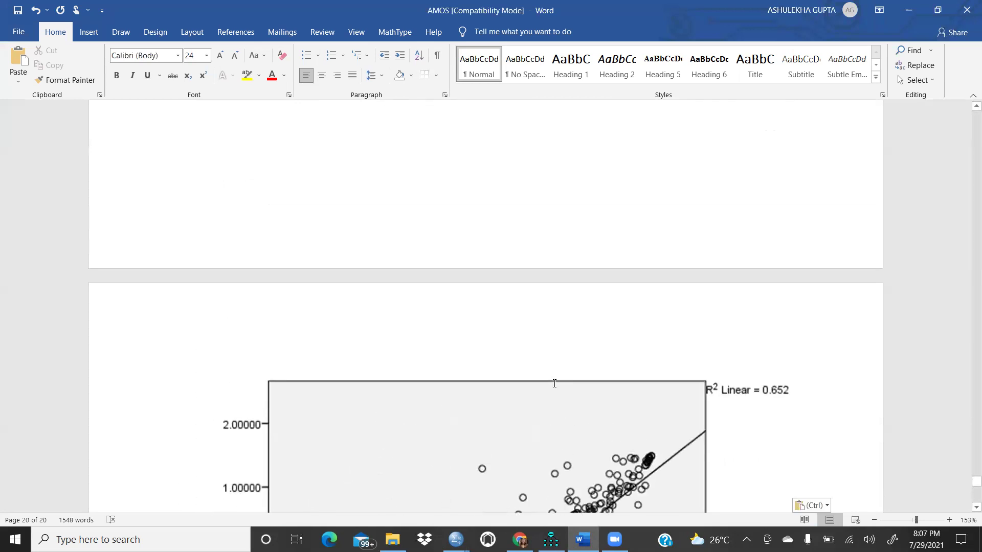
scroll(552, 380, "down", 12)
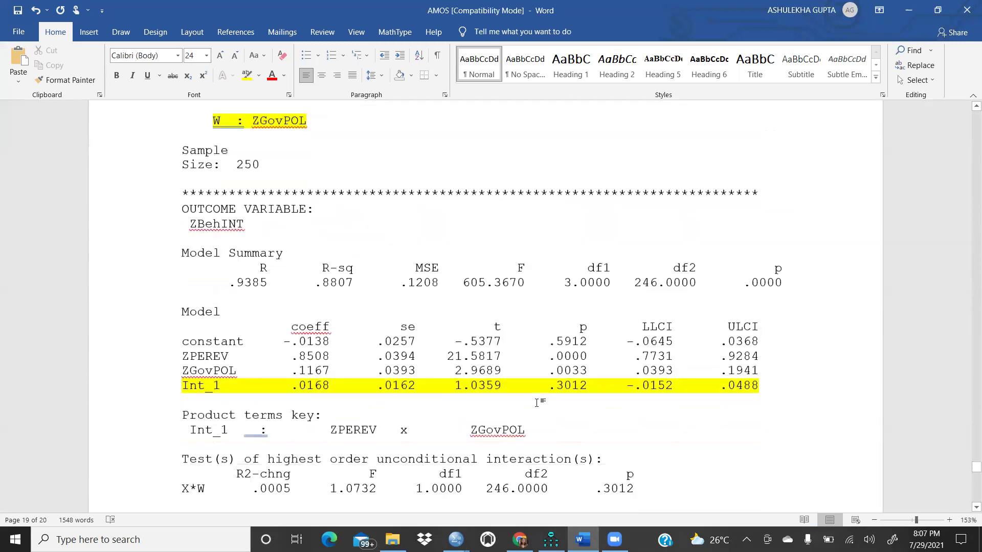
mouse_move(455, 539)
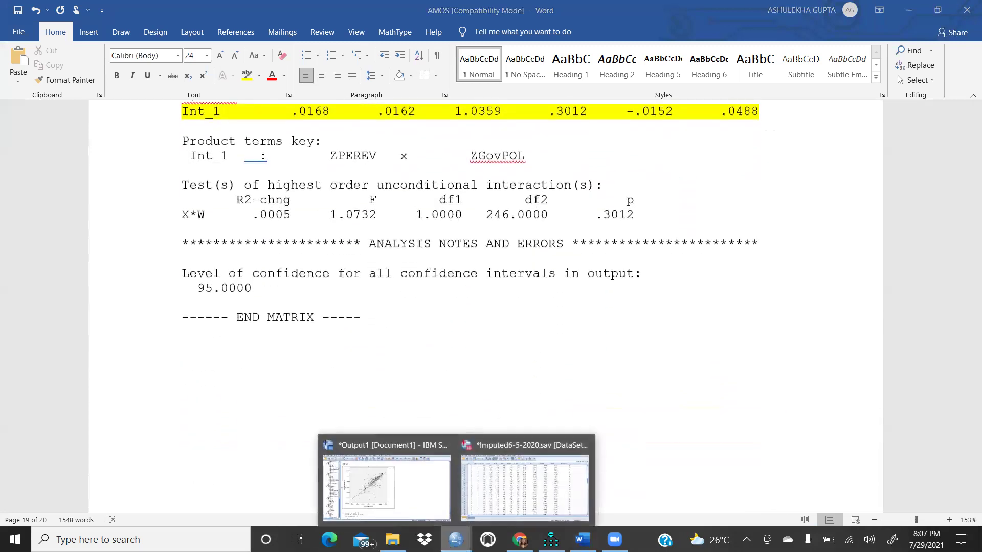
left_click(410, 495)
scroll(468, 450, "up", 5)
scroll(471, 453, "up", 15)
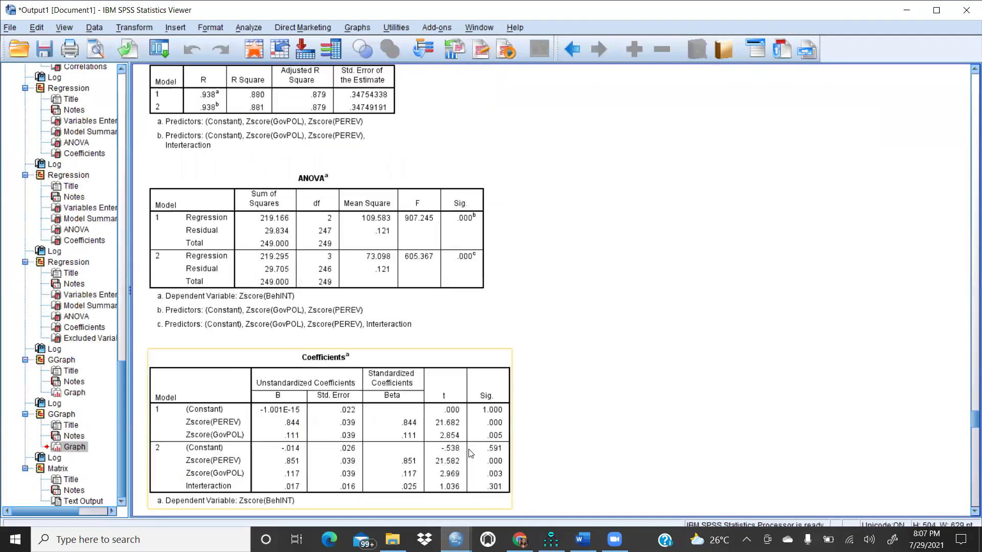
scroll(470, 453, "up", 5)
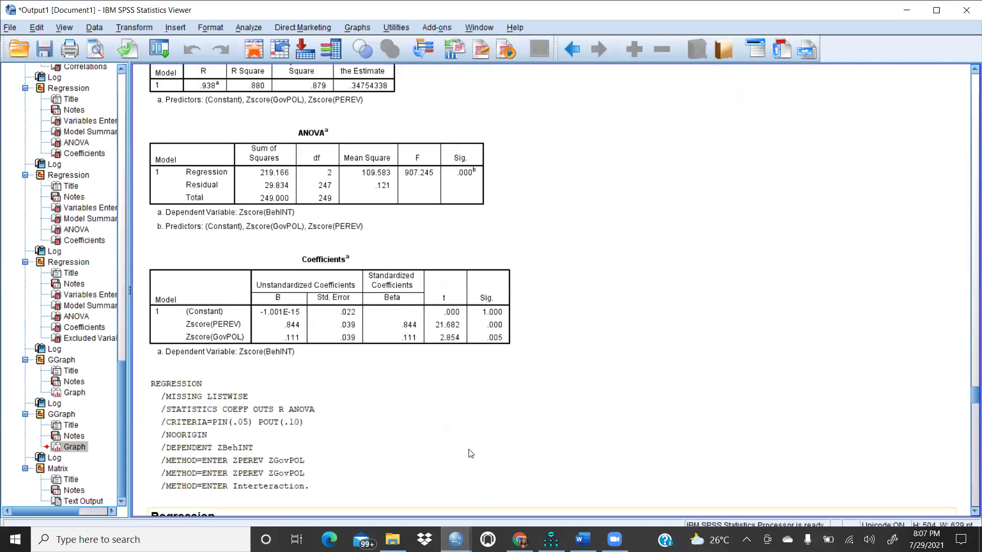
scroll(470, 454, "up", 5)
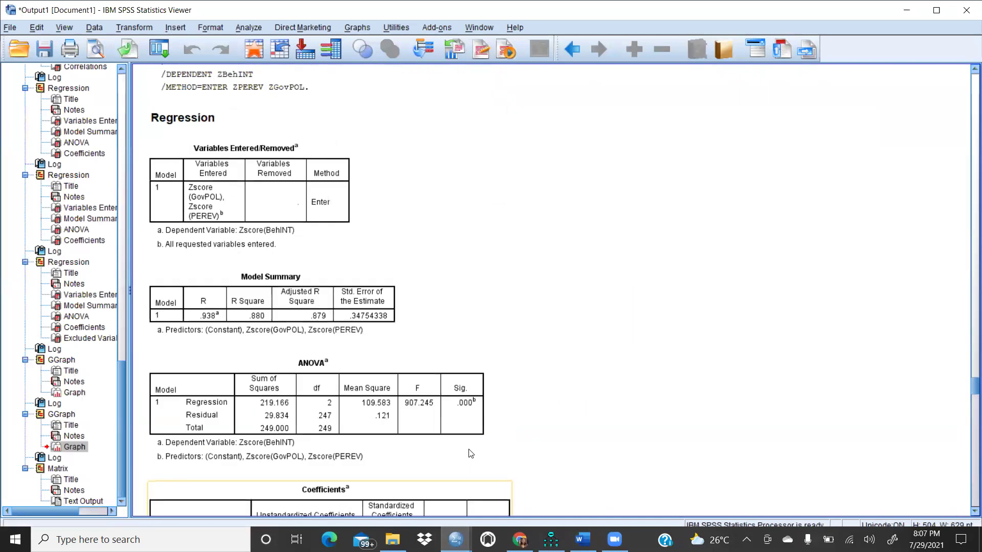
left_click(239, 307)
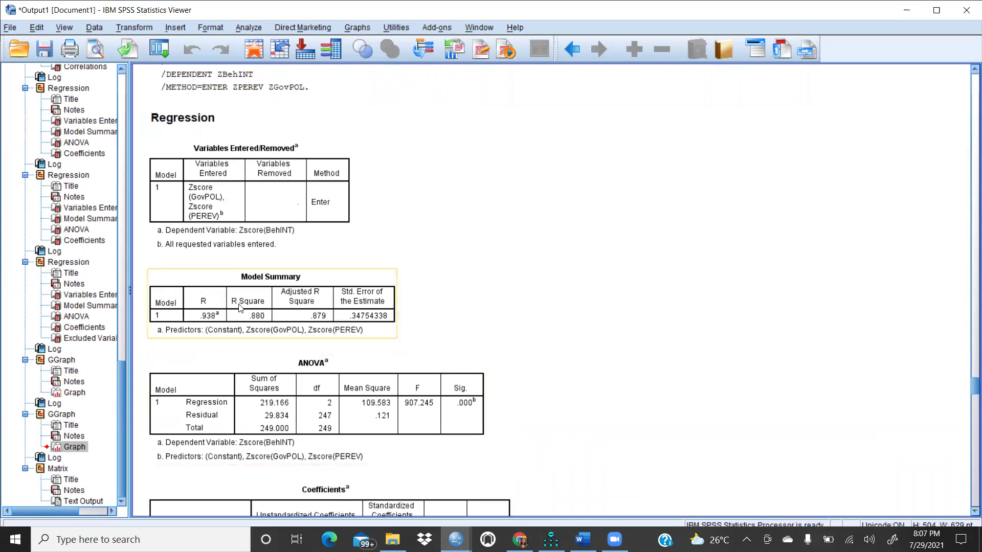
scroll(246, 309, "up", 5)
left_click(255, 312)
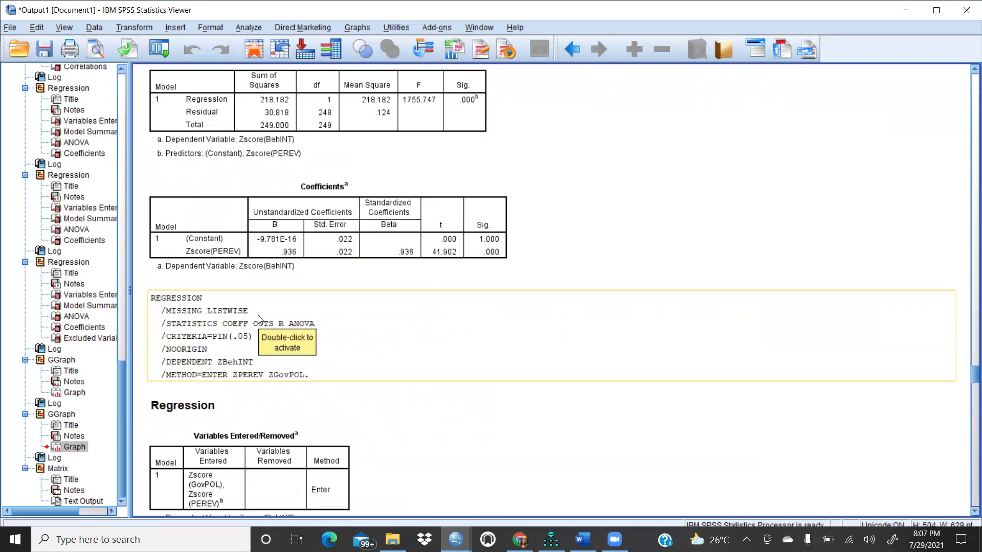
left_click(205, 231)
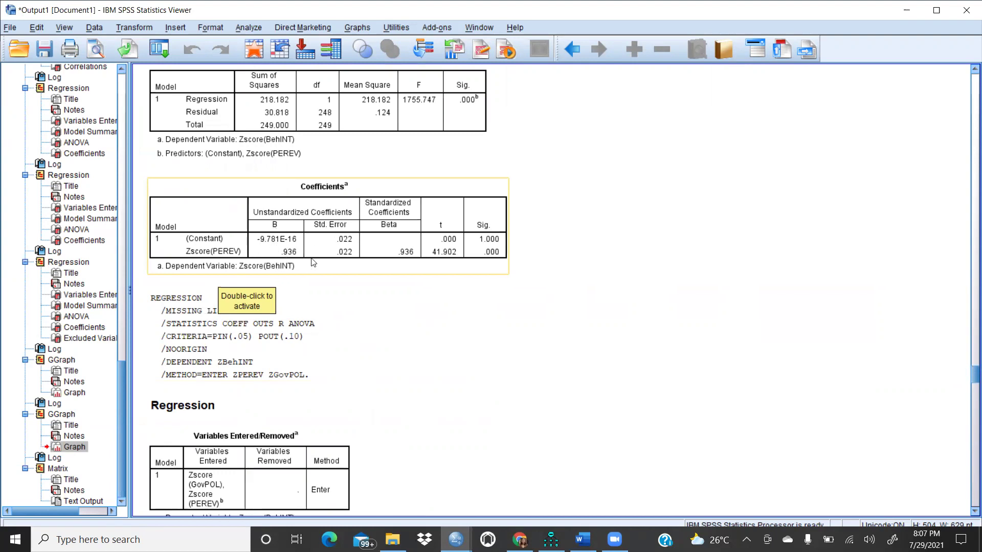
Examine the ANOVA and Coefficients tables of the regression with Zscore(PEREV) and Zscore(GovPOL) as predictors.
left_click(508, 367)
scroll(511, 364, "down", 5)
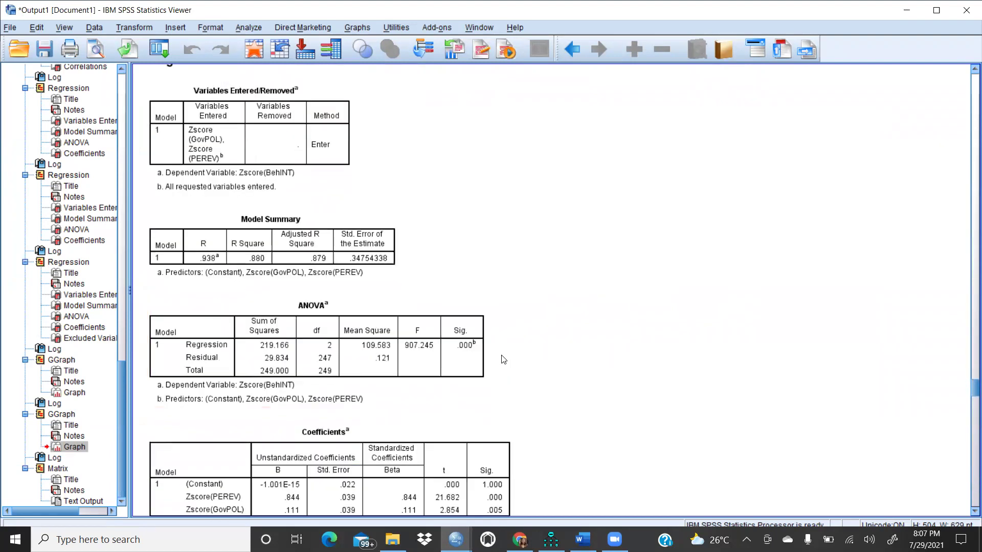
left_click(492, 350)
scroll(488, 352, "down", 2)
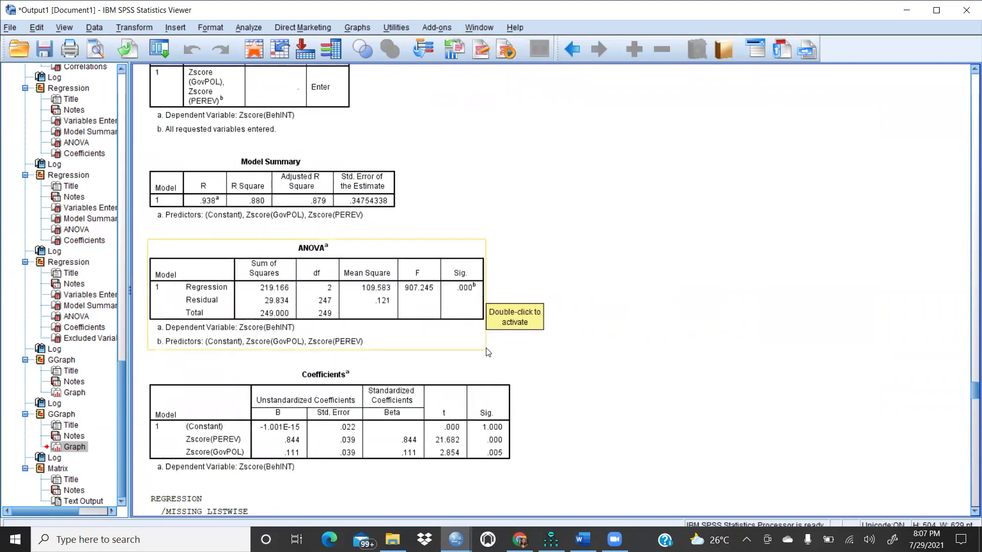
left_click(435, 427)
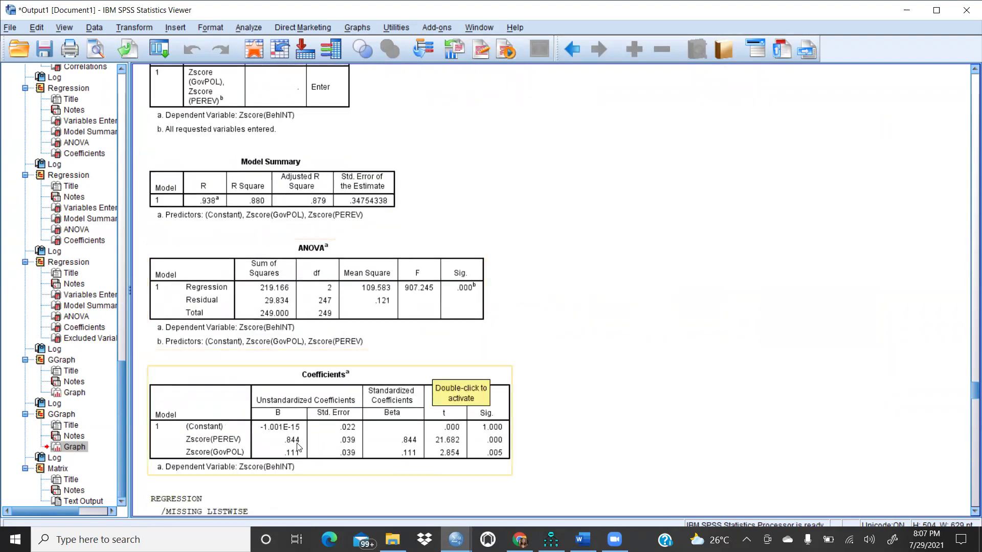
Compare the coefficients of the regression that includes the interaction term with the Model table in the PROCESS output.
scroll(442, 396, "down", 6)
scroll(447, 392, "down", 8)
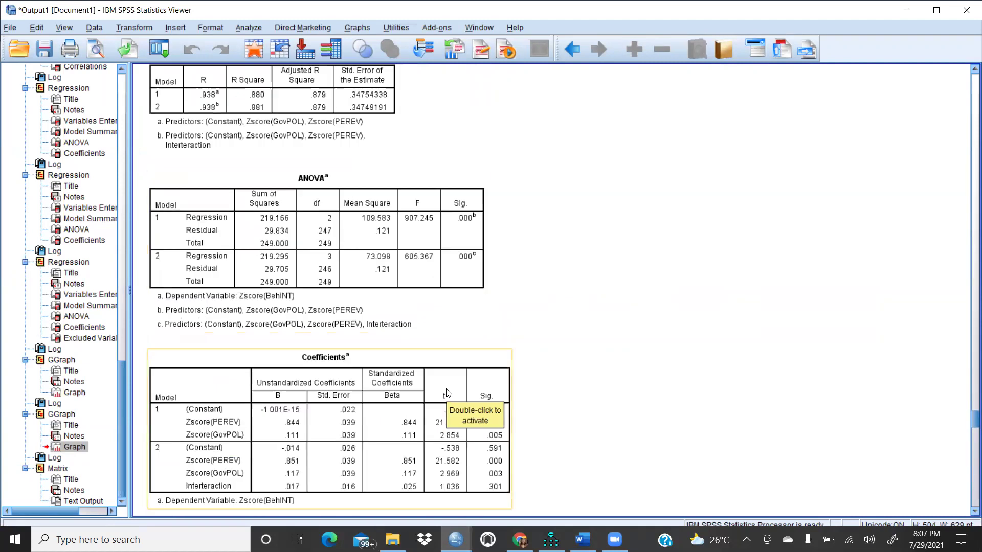
scroll(449, 390, "down", 6)
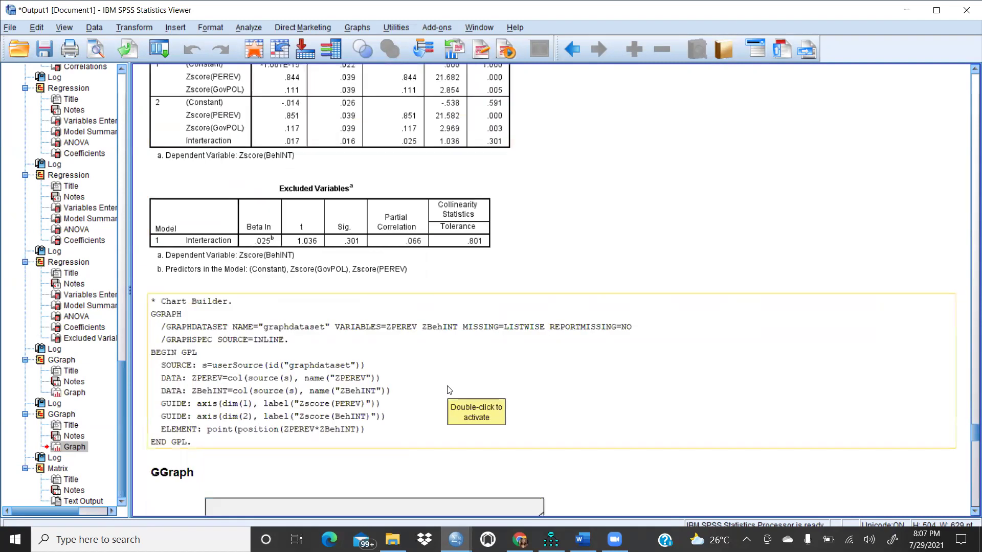
scroll(449, 390, "down", 20)
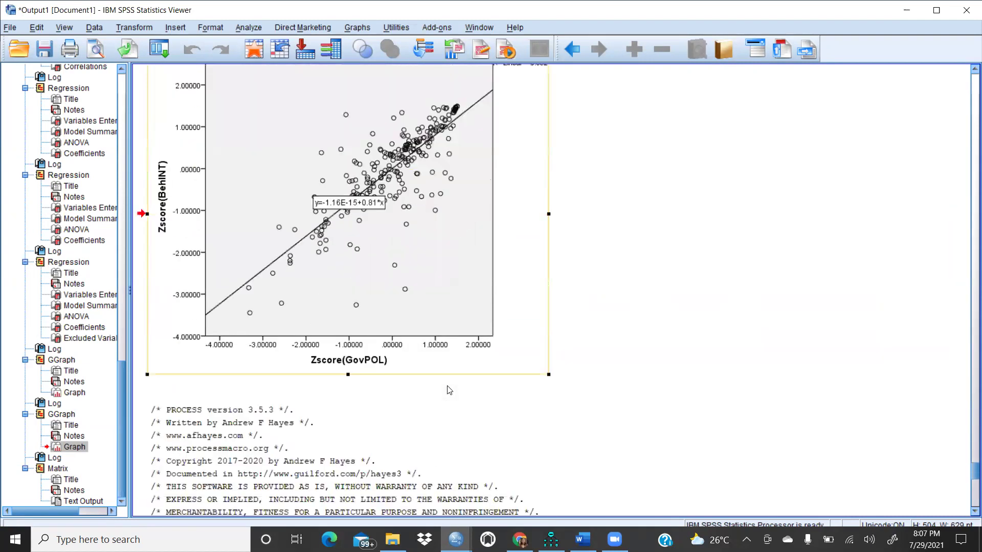
scroll(449, 390, "down", 8)
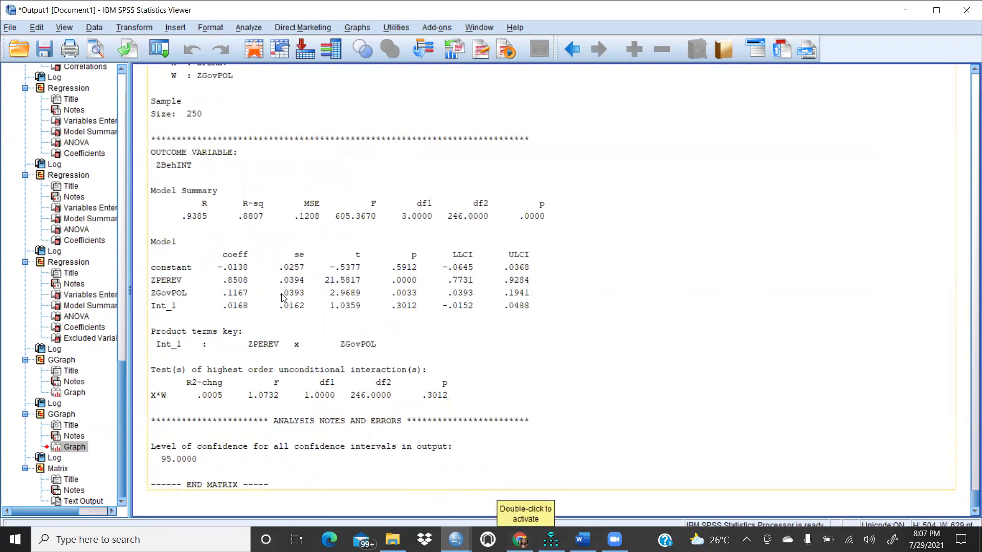
Compare the Zscore(PEREV) and Zscore(GovPOL) scatter plots against Zscore(BehINT) with the interaction regression's Model Summary, ANOVA and Coefficients tables.
scroll(261, 288, "up", 10)
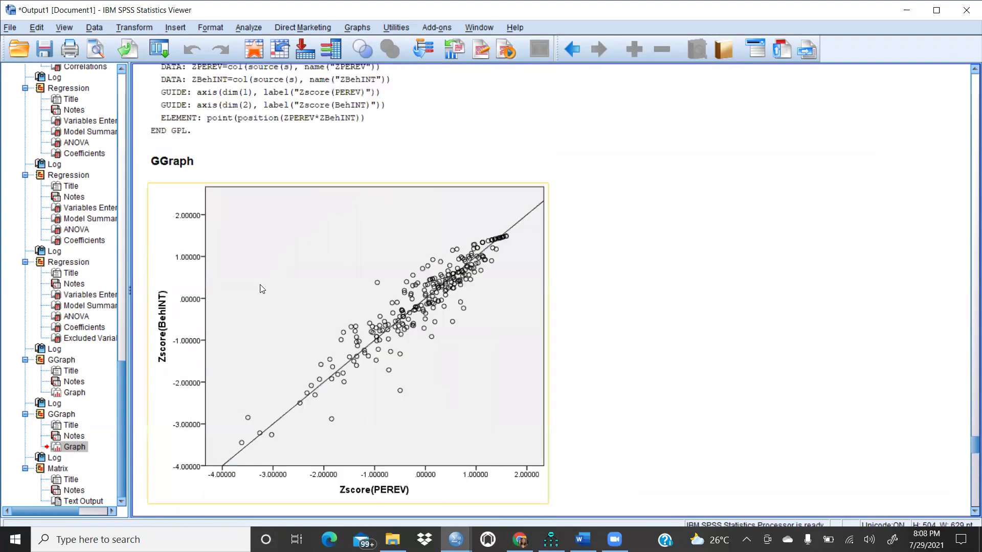
scroll(261, 289, "up", 10)
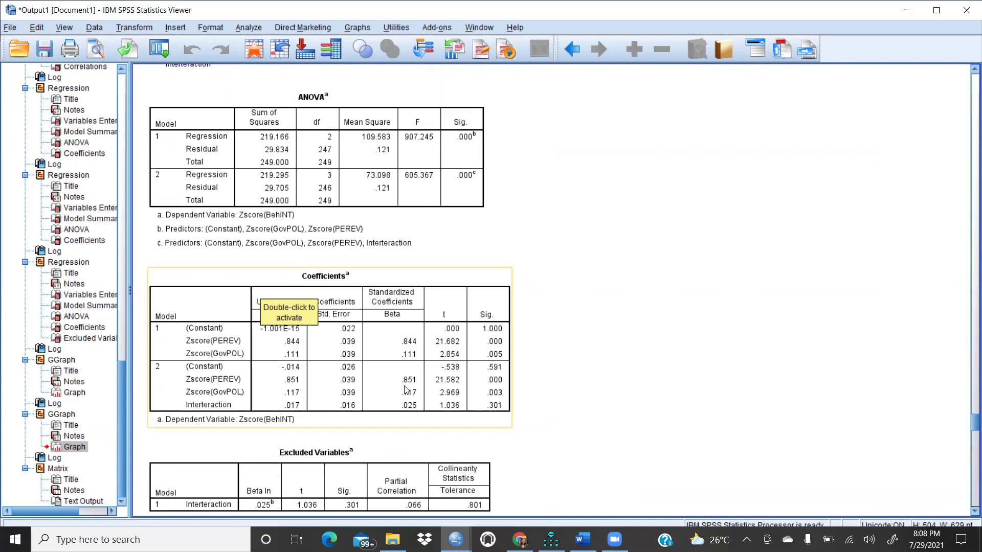
scroll(404, 388, "down", 10)
scroll(407, 392, "down", 10)
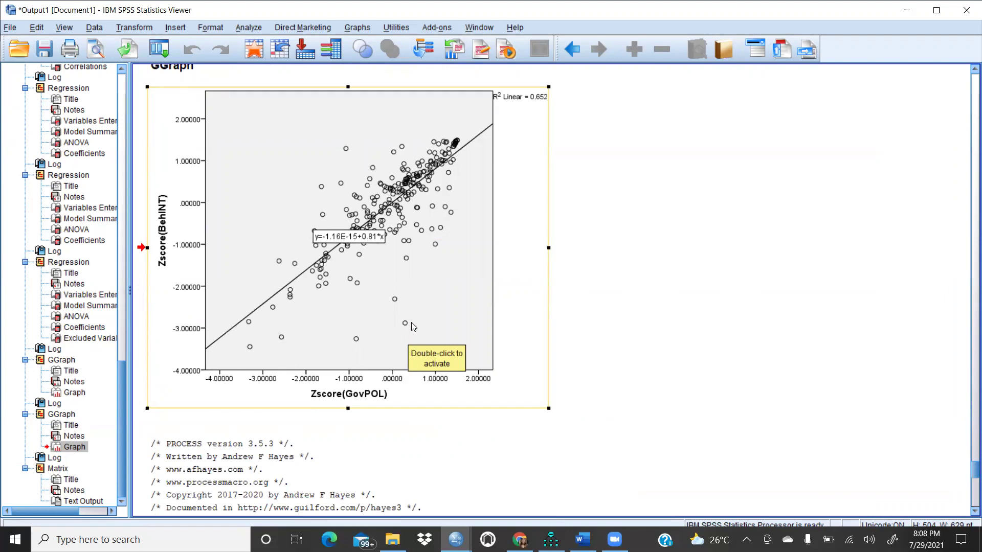
scroll(423, 372, "up", 10)
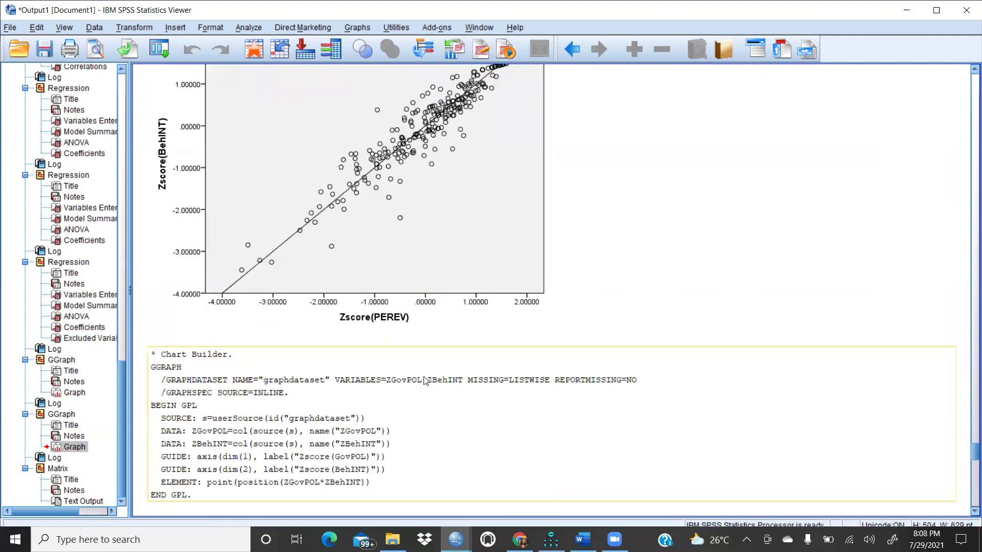
scroll(423, 381, "up", 10)
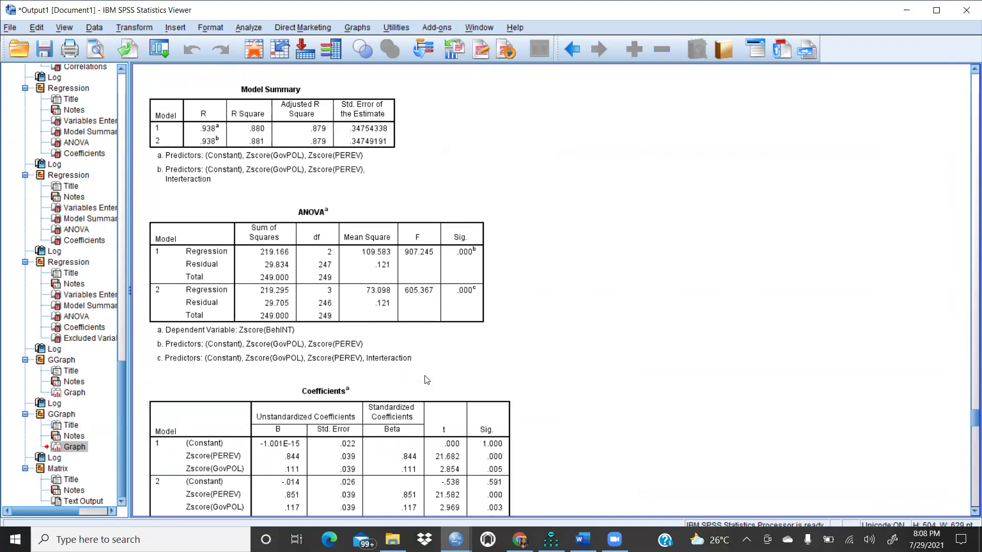
scroll(424, 381, "down", 15)
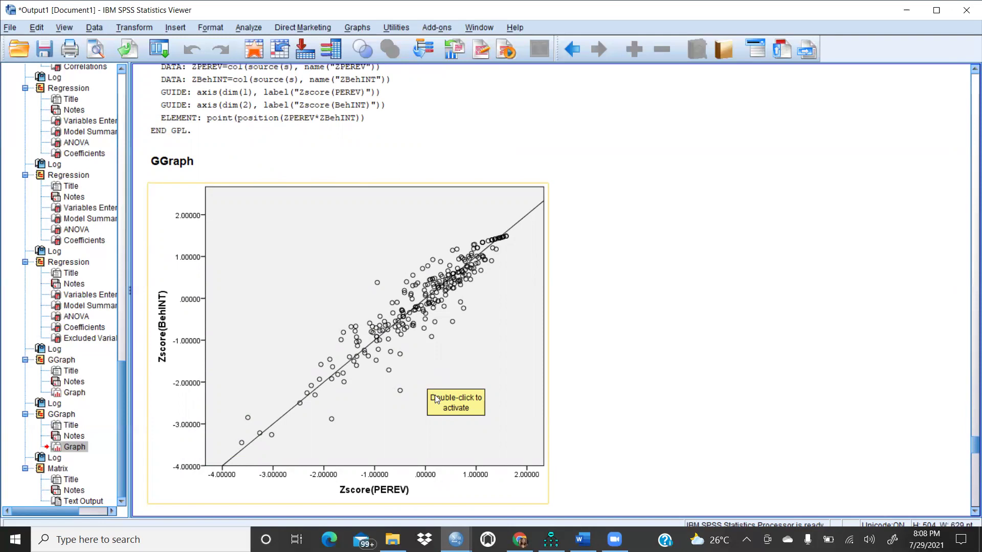
scroll(440, 401, "up", 6)
scroll(444, 403, "down", 6)
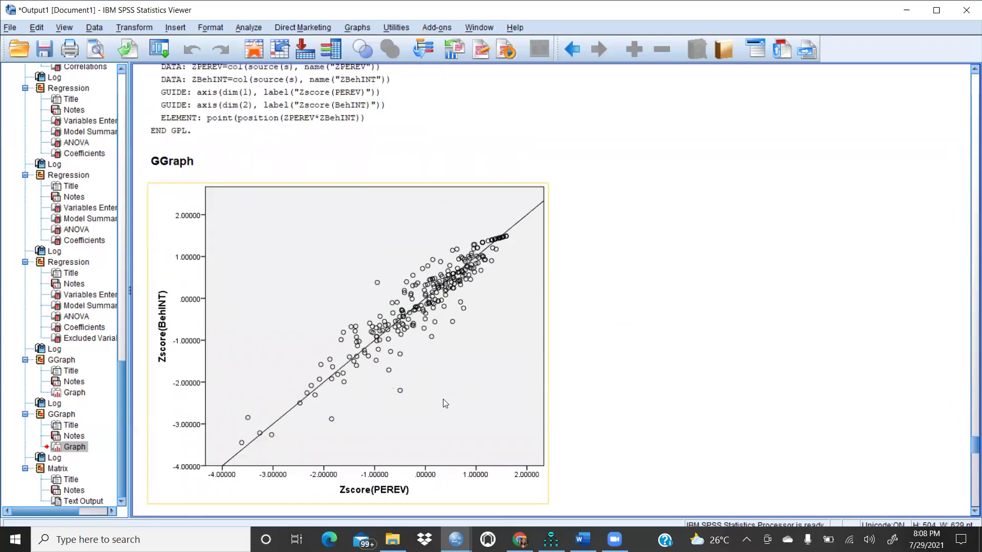
Switch to Chrome to look at the moderation model's Statistical Diagram in templates.pdf, and return to the SPSS output.
left_click(711, 407)
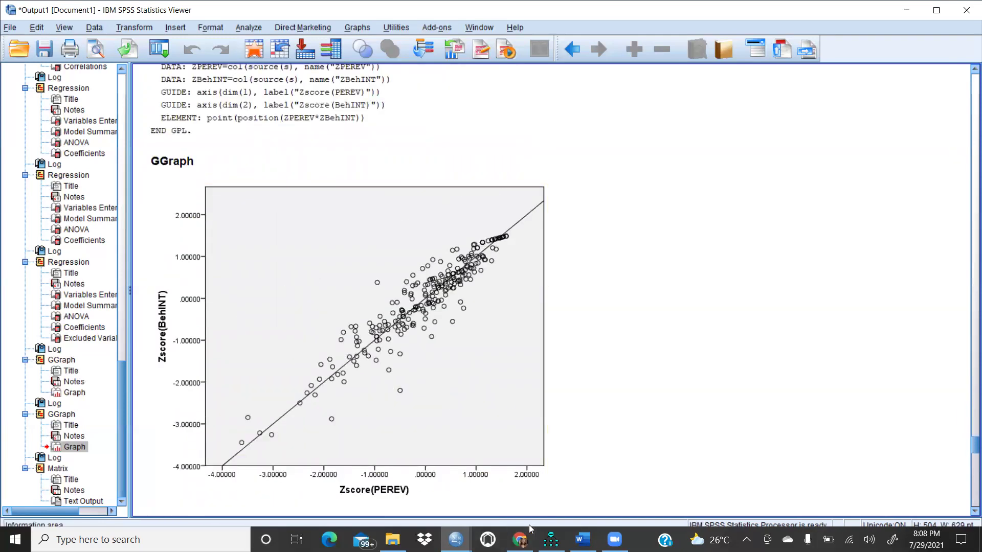
left_click(519, 539)
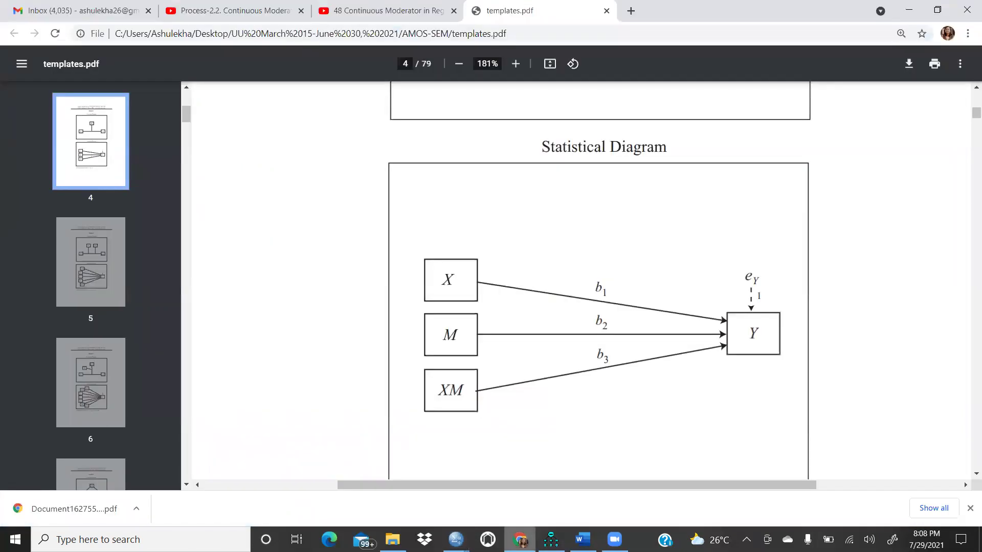
key("alt+Tab")
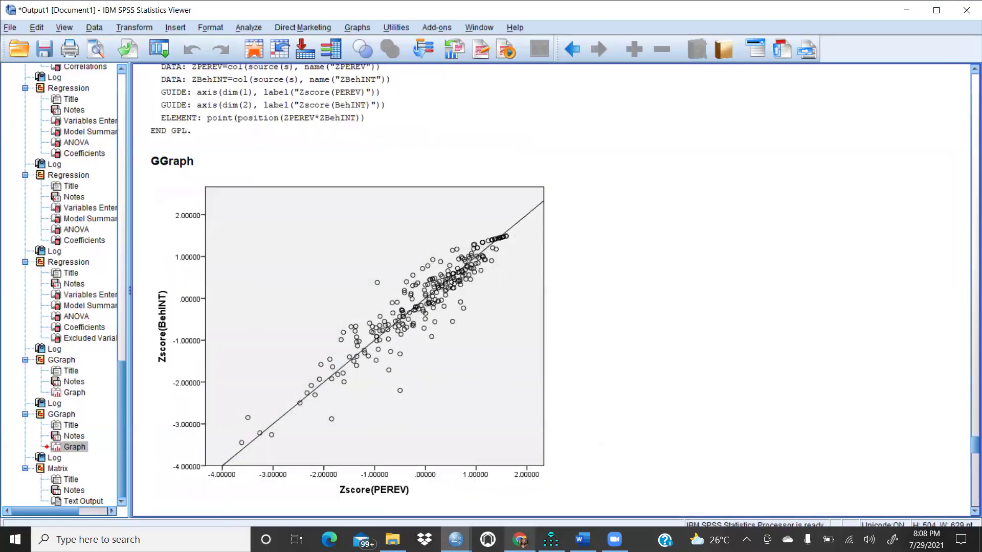